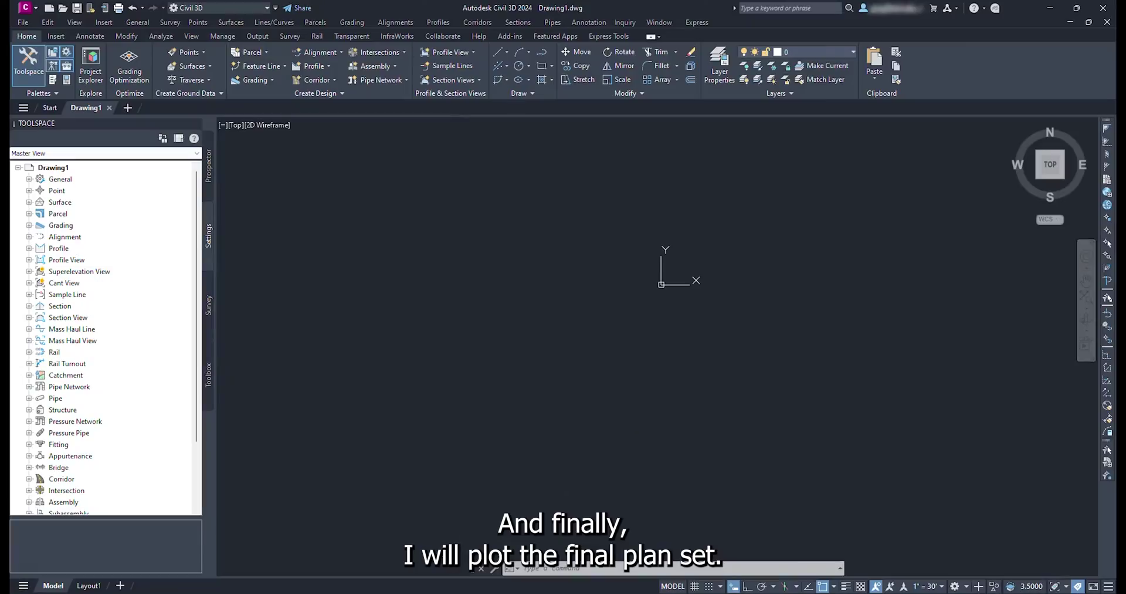
Save the new drawing as coverVentero.dwg in the project's sheets folder
key("ctrl+s")
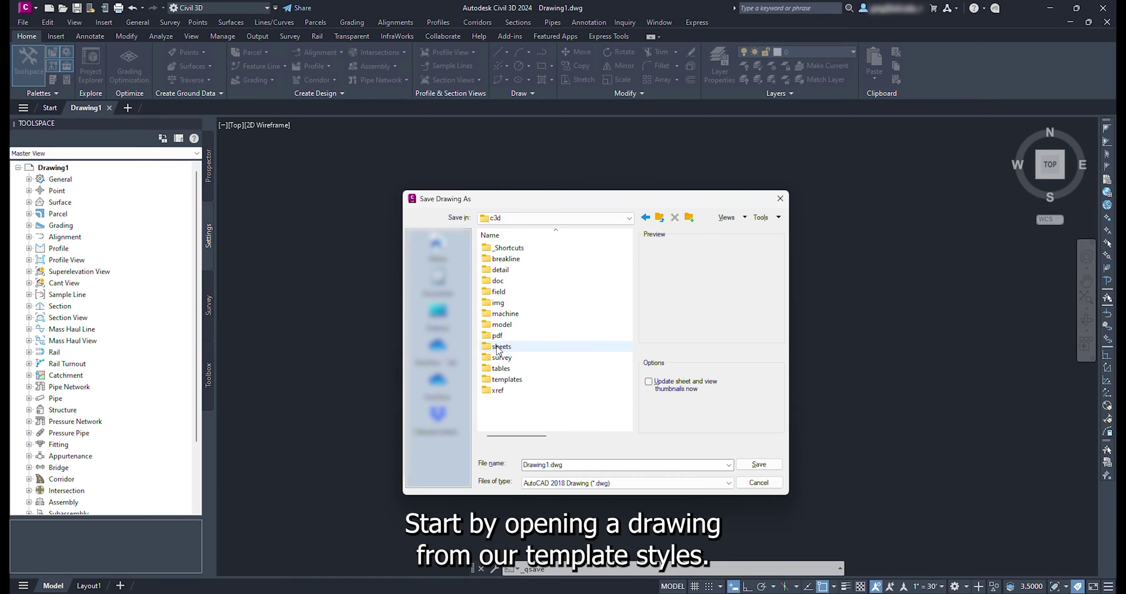
double_click(498, 346)
type("coverVentero")
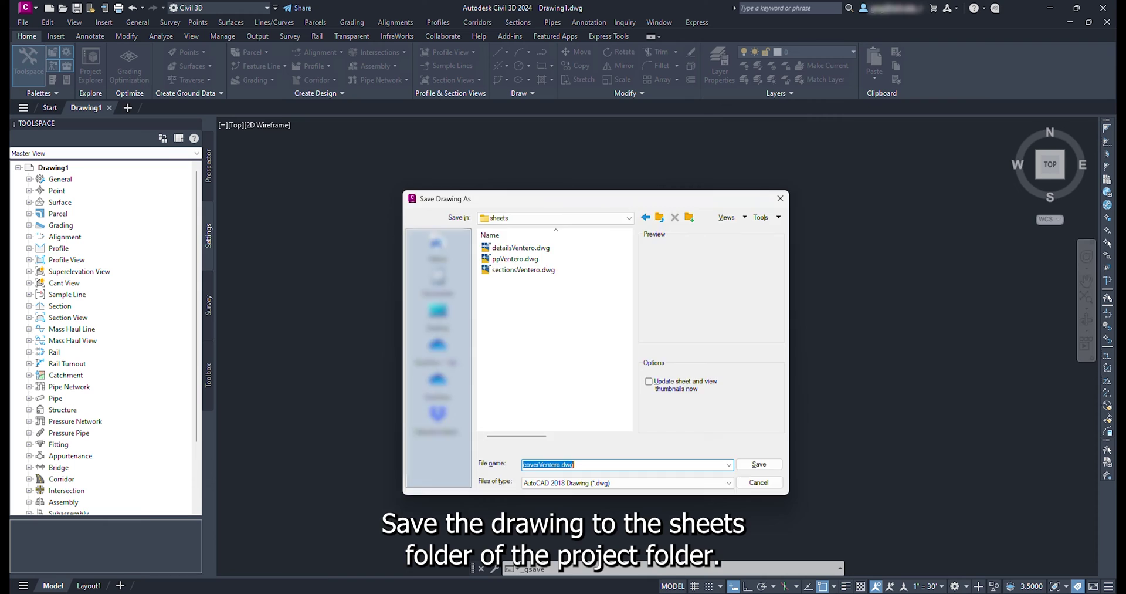
key("Return")
Set the drawing's title property to coverVentero.dwg with DWGPROPS and save the drawing
type("dwg")
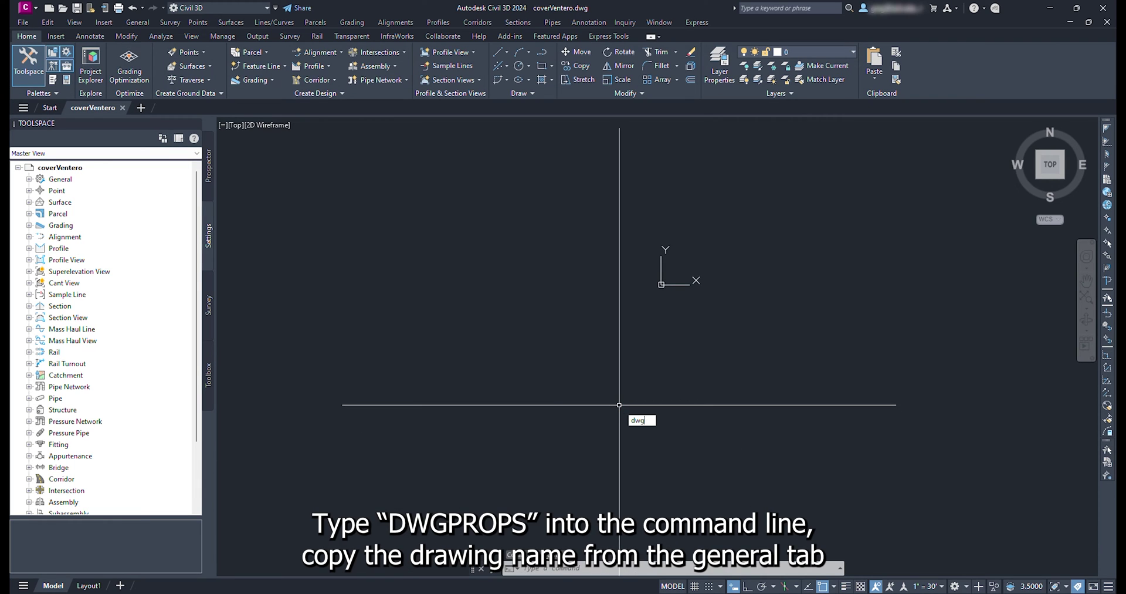
type("props")
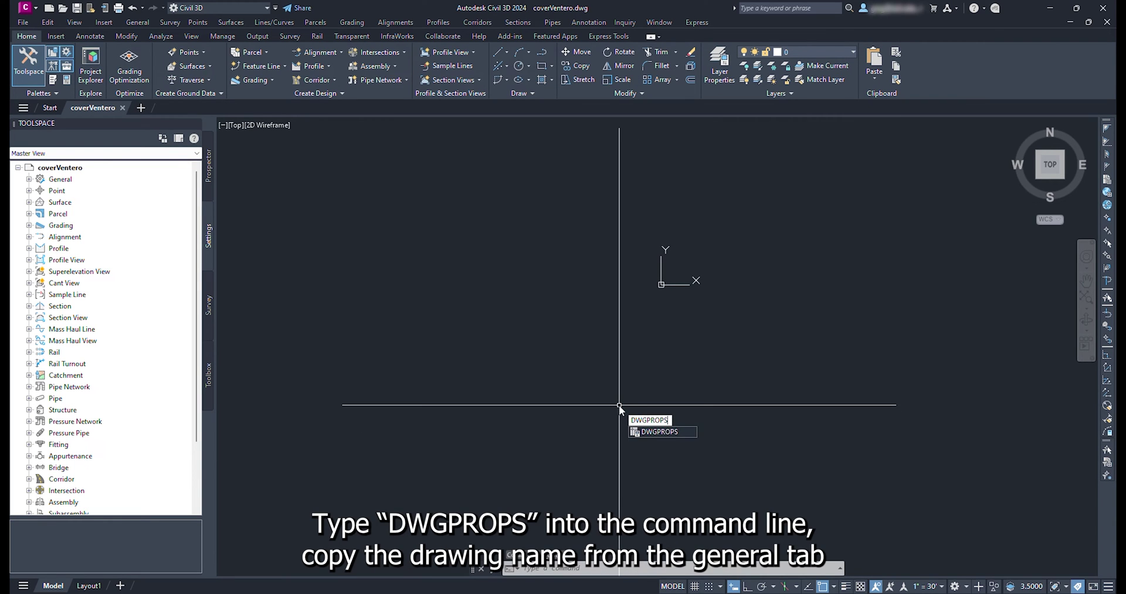
key("Return")
left_click(480, 196)
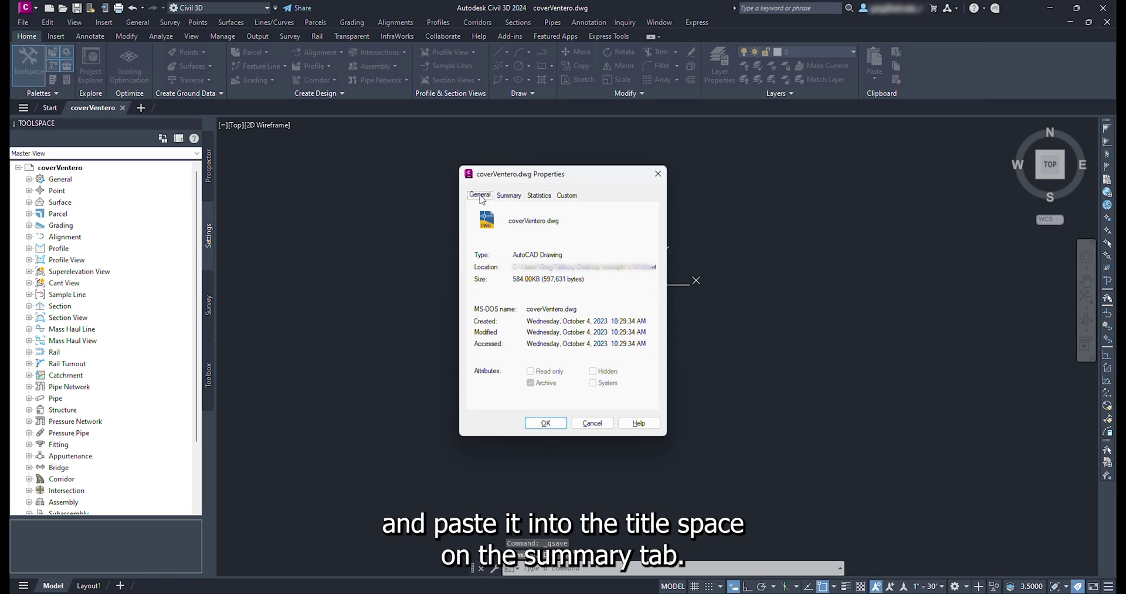
left_click(509, 196)
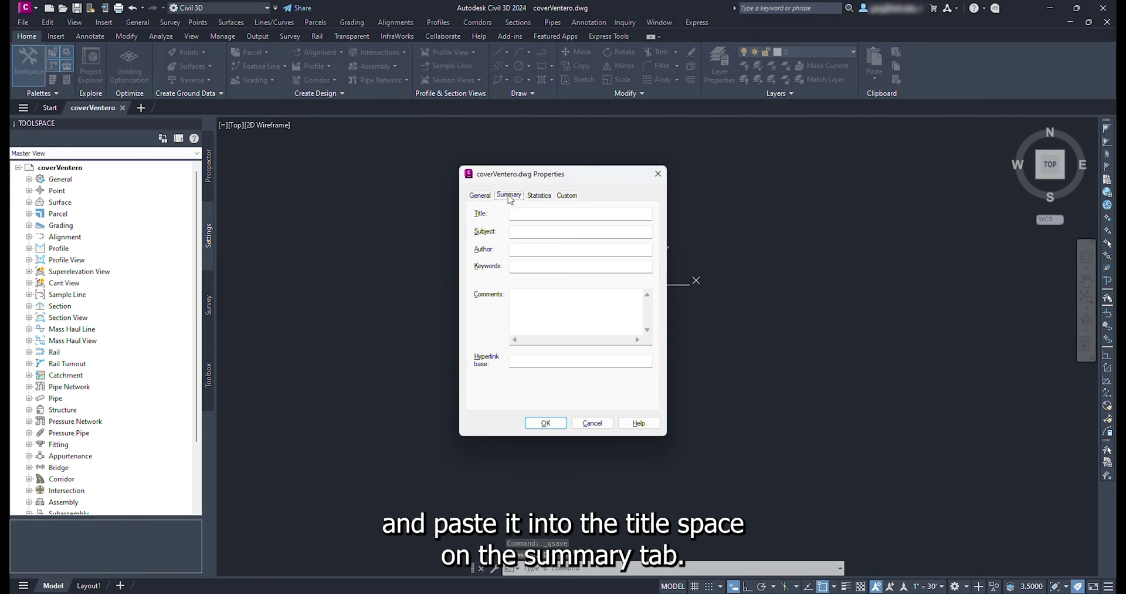
left_click(581, 213)
type("coverVentero.dwg")
left_click(546, 423)
key("ctrl+s")
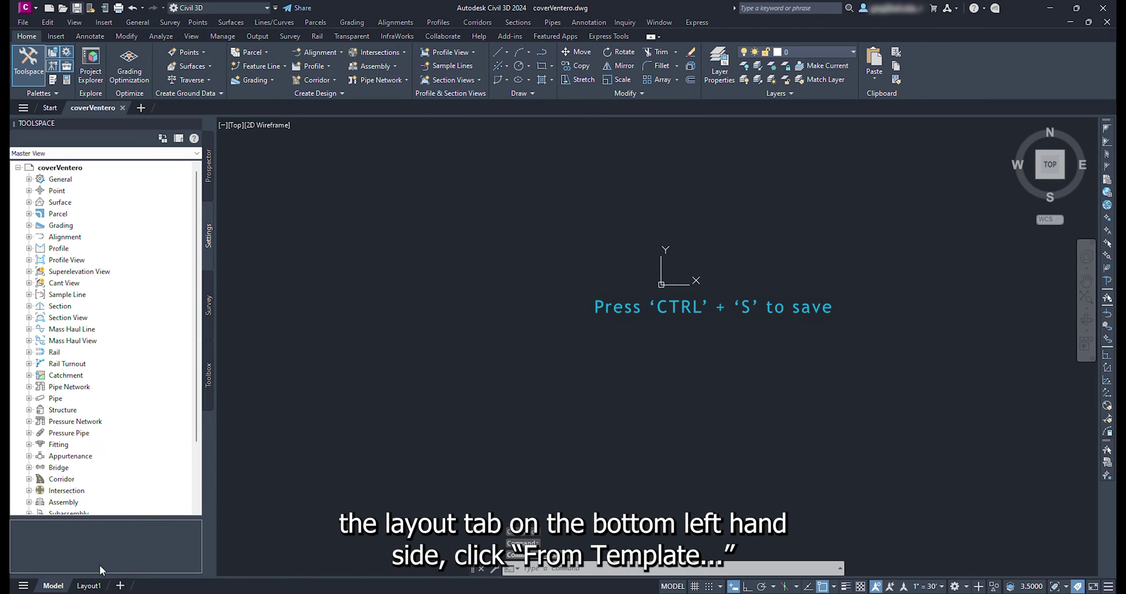
Insert the COVER and NOTES layouts from the template drawing _rvrSheetsTemplate.dwg
right_click(98, 587)
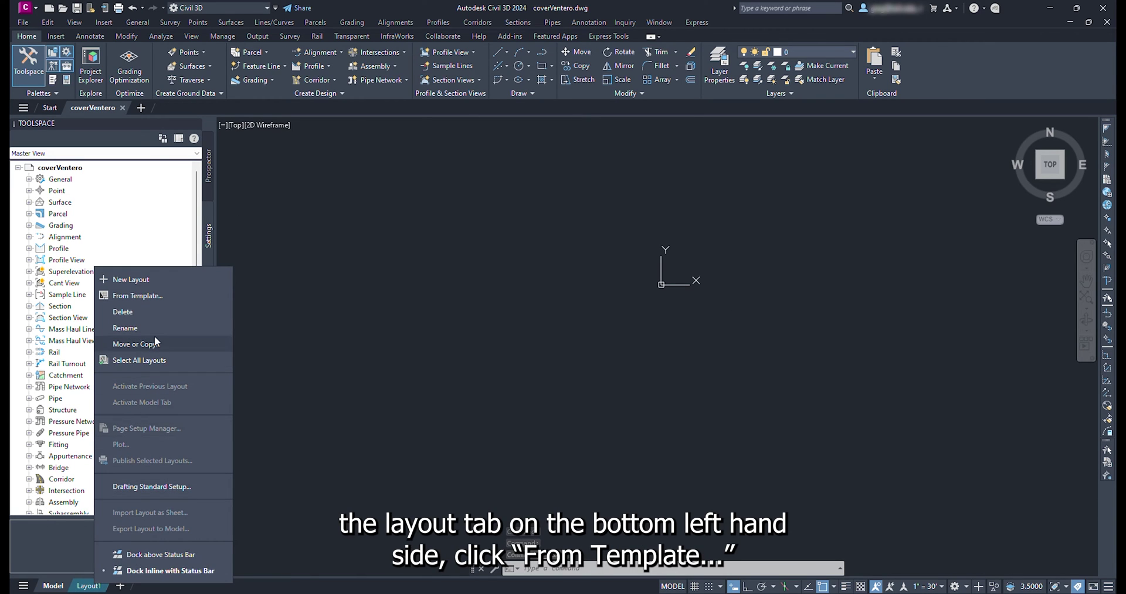
left_click(157, 296)
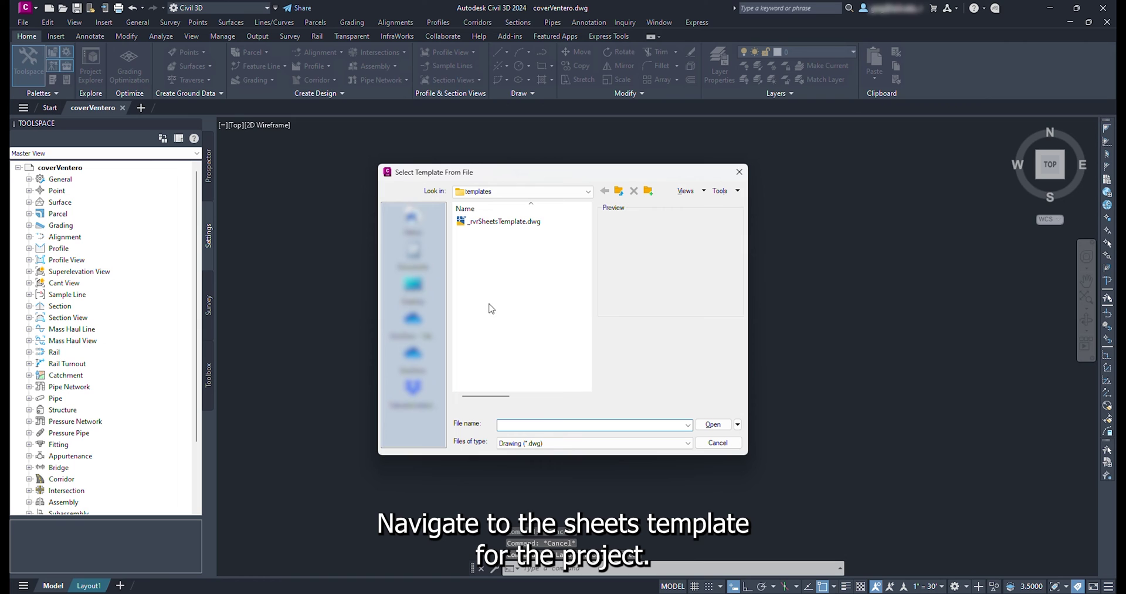
left_click(489, 222)
left_click(706, 422)
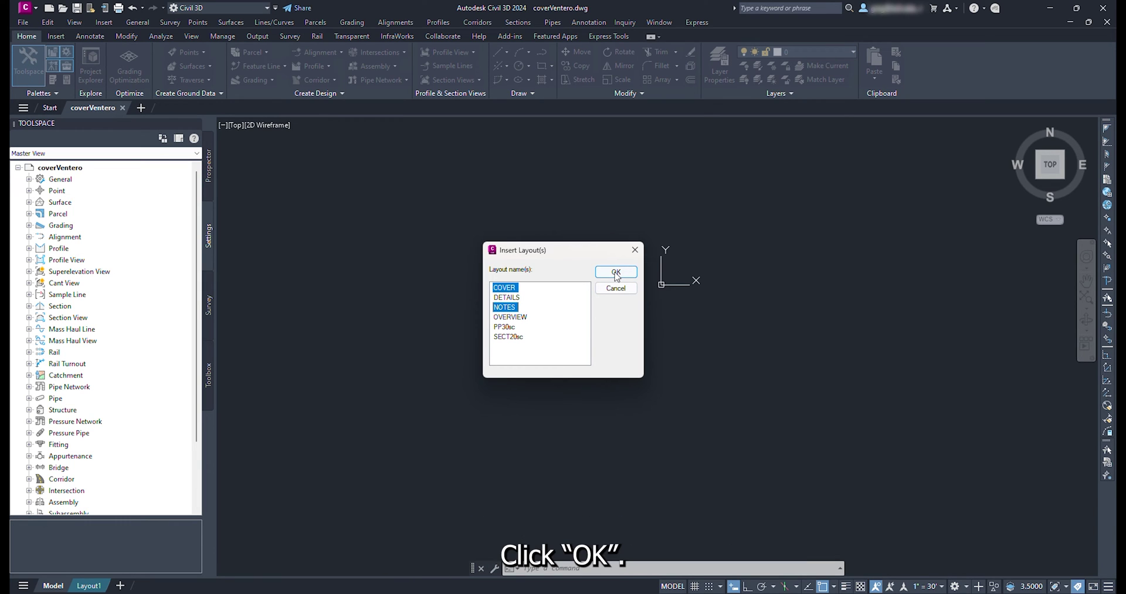
left_click(616, 272)
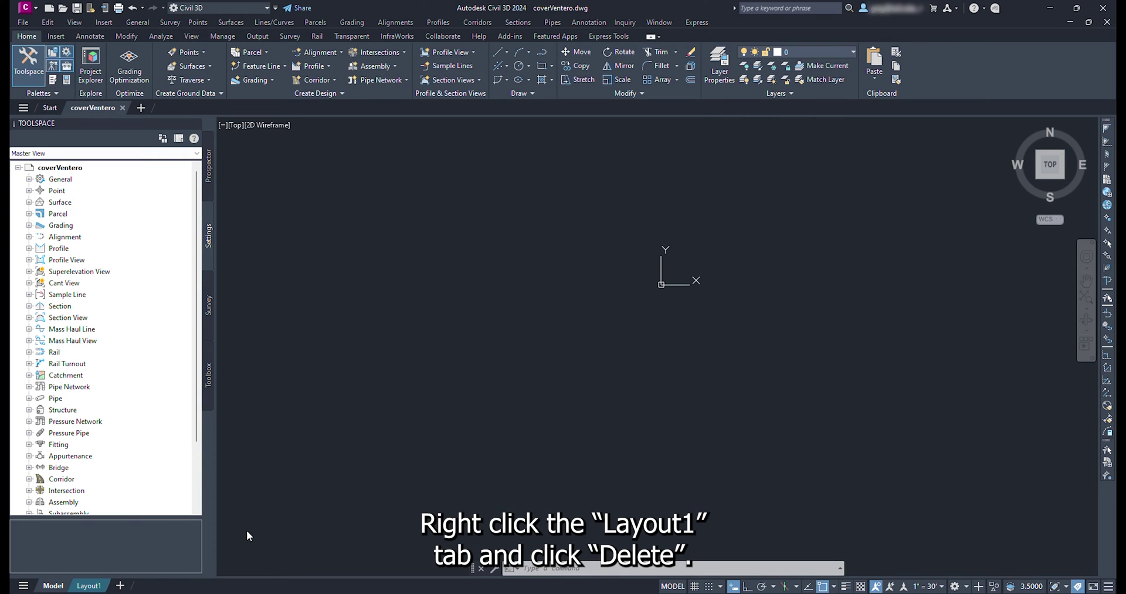
Delete the Layout1 layout from the drawing
left_click(90, 585)
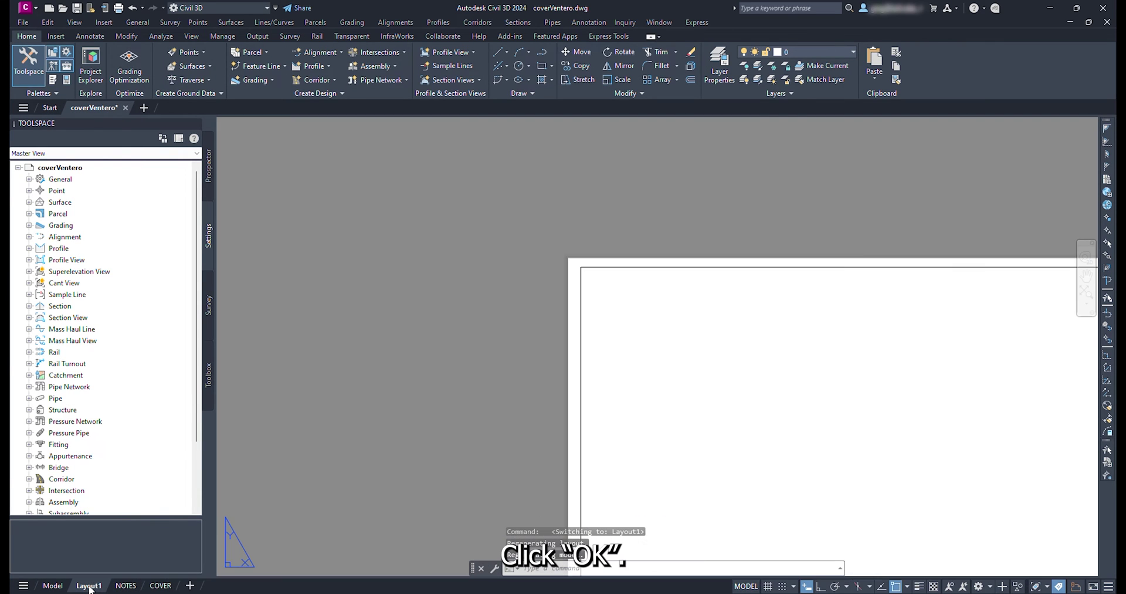
right_click(89, 586)
left_click(124, 312)
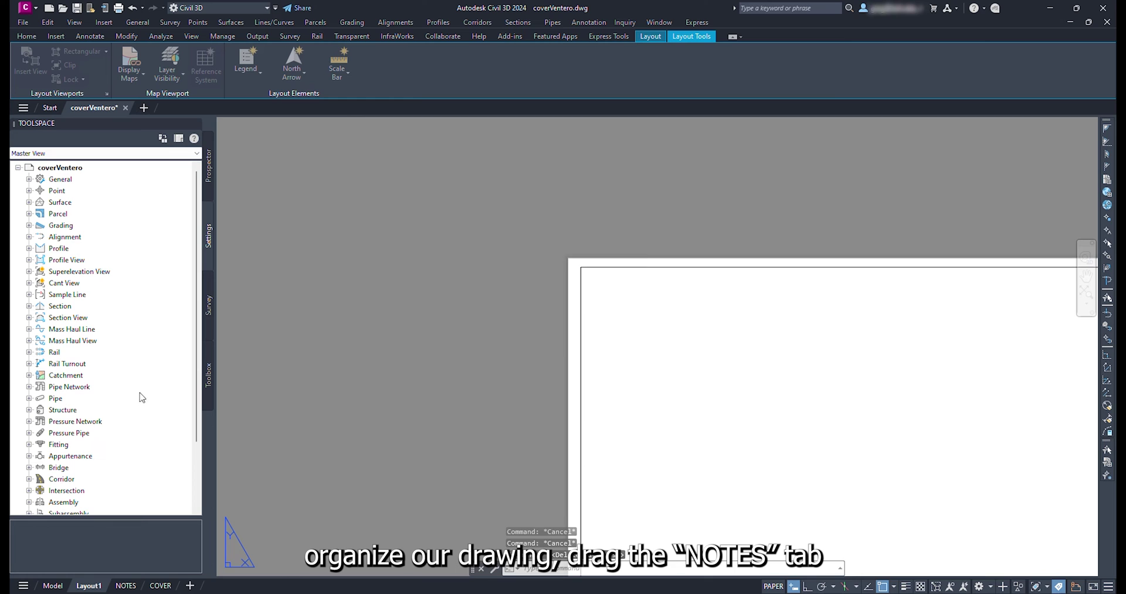
left_click(593, 357)
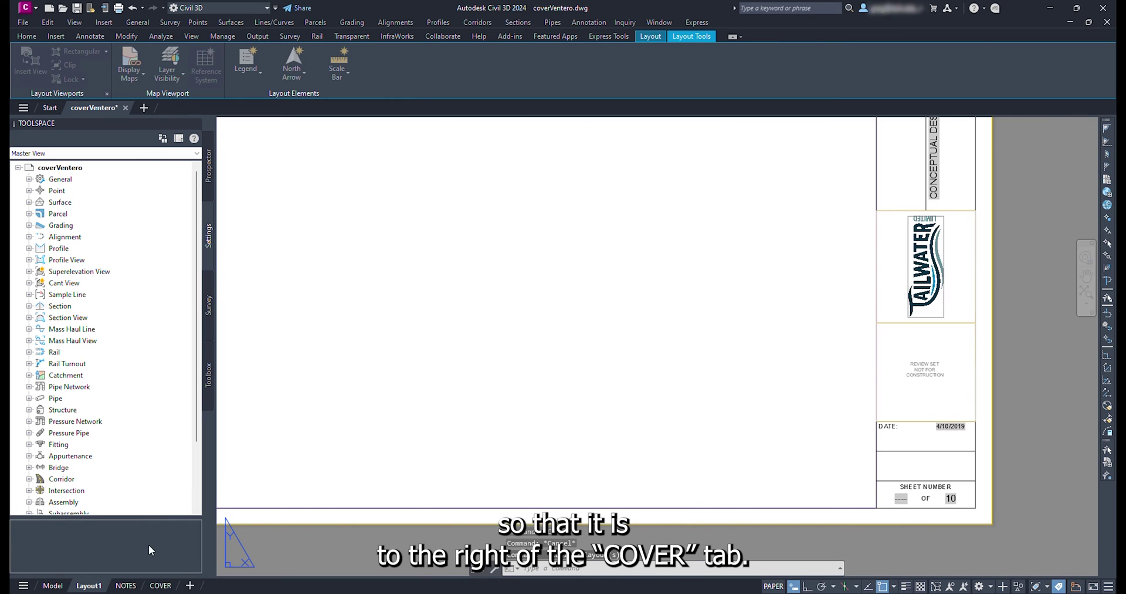
Reorder the layouts so that NOTES comes after COVER, and save the drawing
left_click_drag(90, 587, 144, 585)
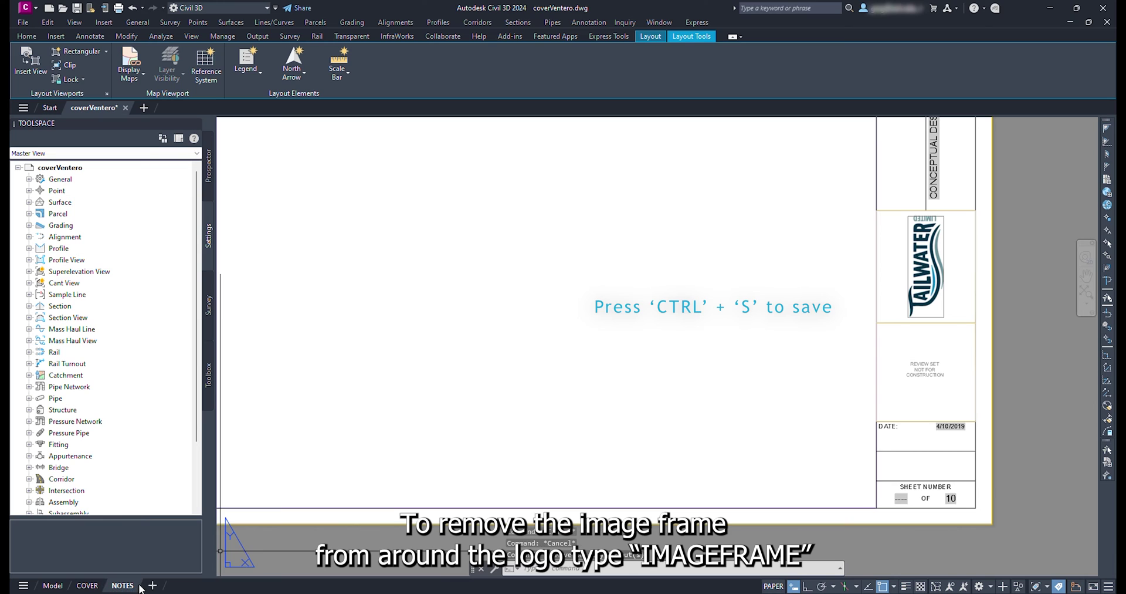
key("ctrl+s")
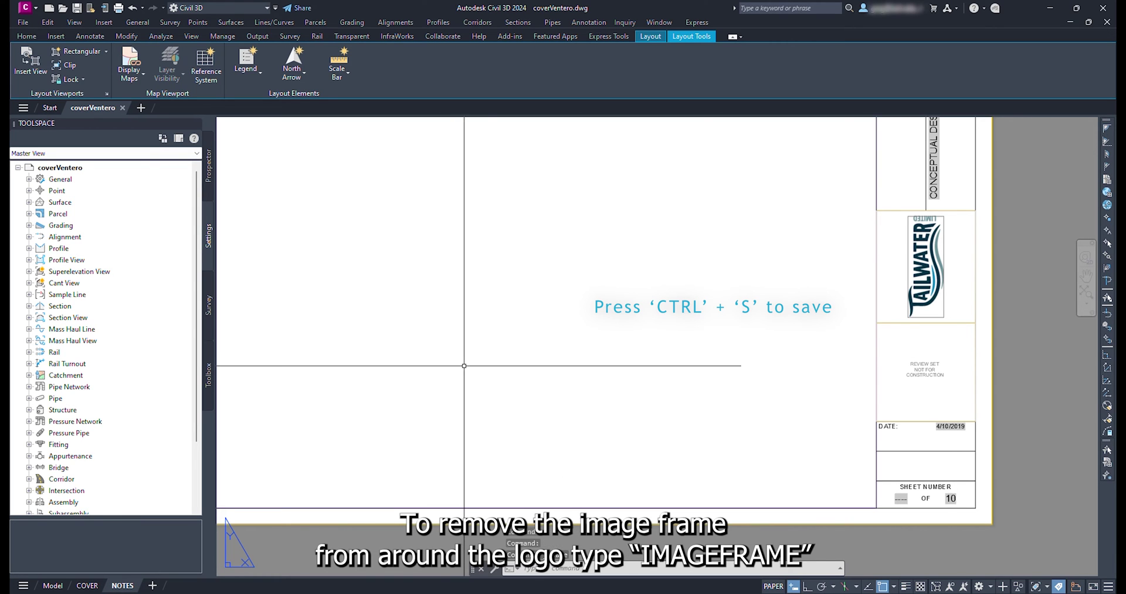
Hide the image frame around the logo by setting IMAGEFRAME to 1 and after that to 0
type("imagefra")
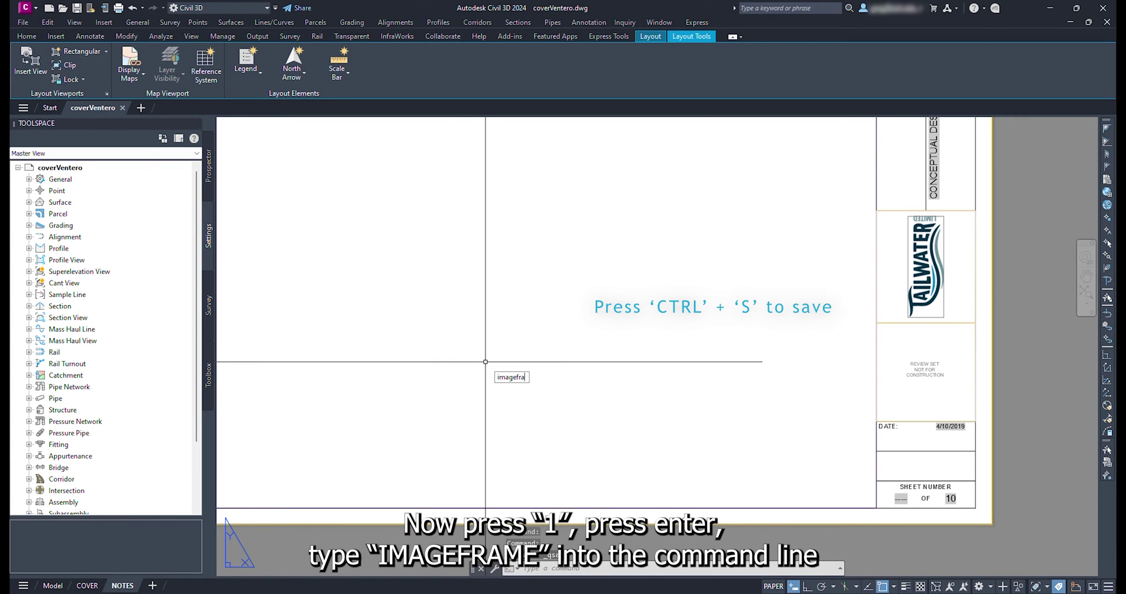
type("me")
key("Return")
type("1")
key("Return")
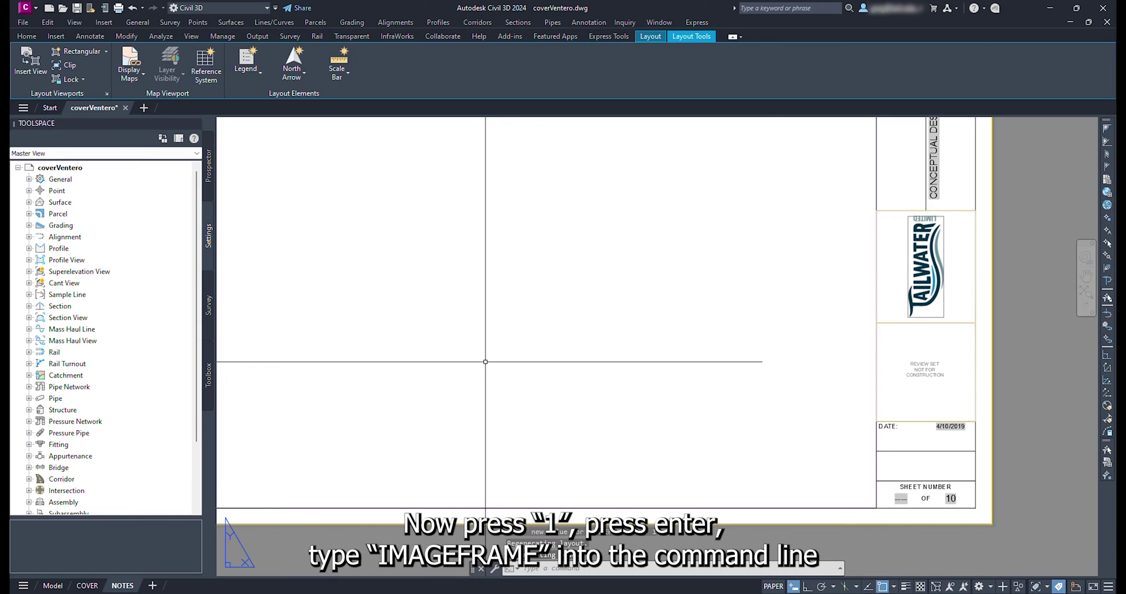
type("imagf")
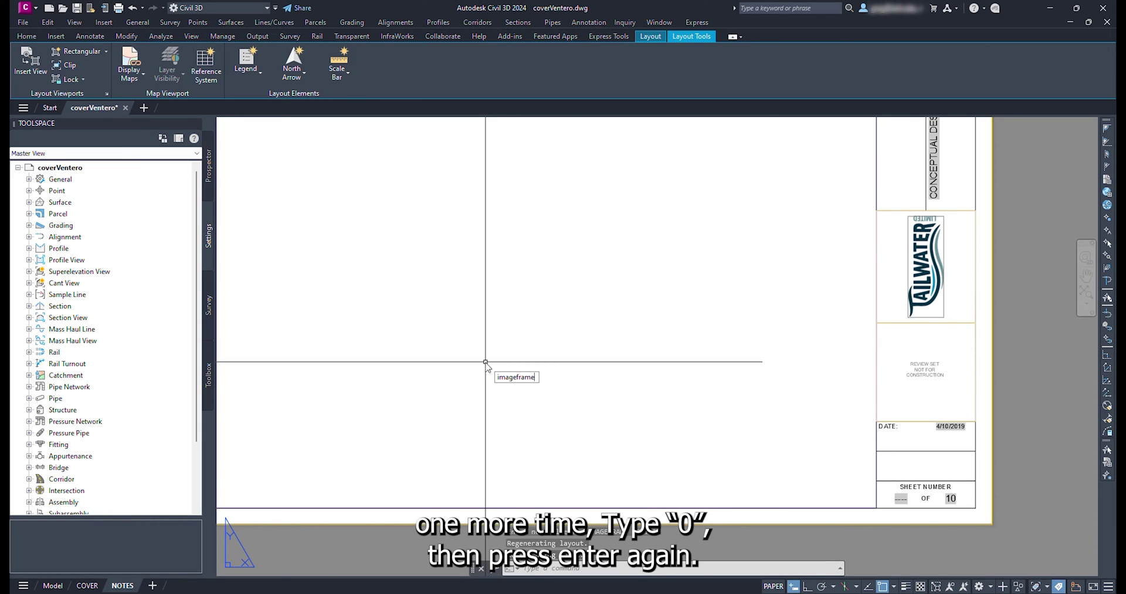
type("rame")
key("Return")
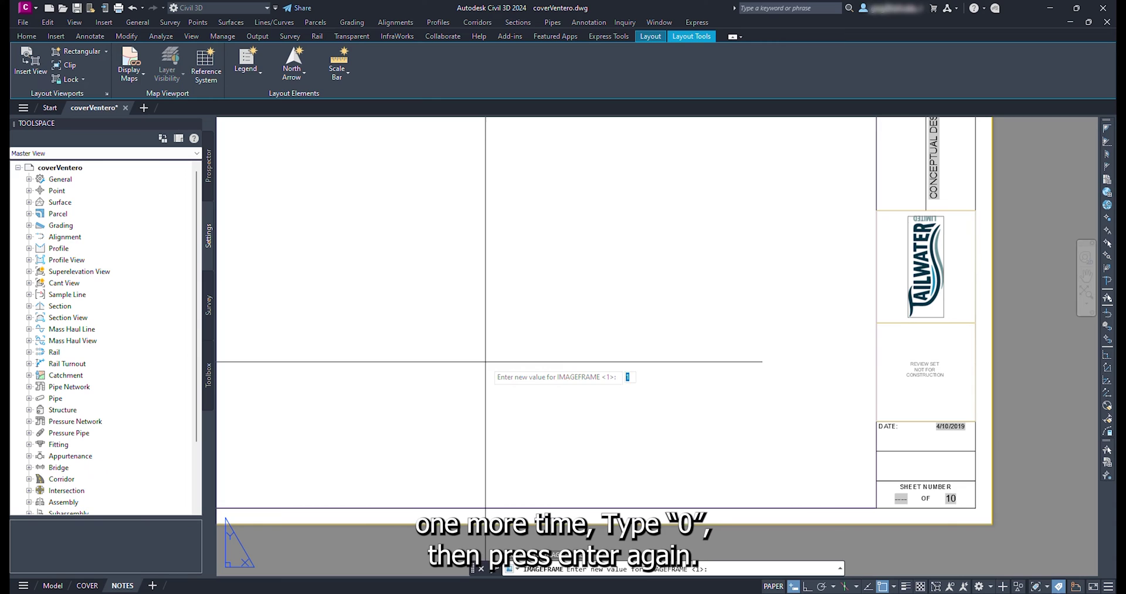
type("0")
key("Return")
Open the sheet set ventero.dst from the c3d project folder in the Sheet Set Manager
type("s")
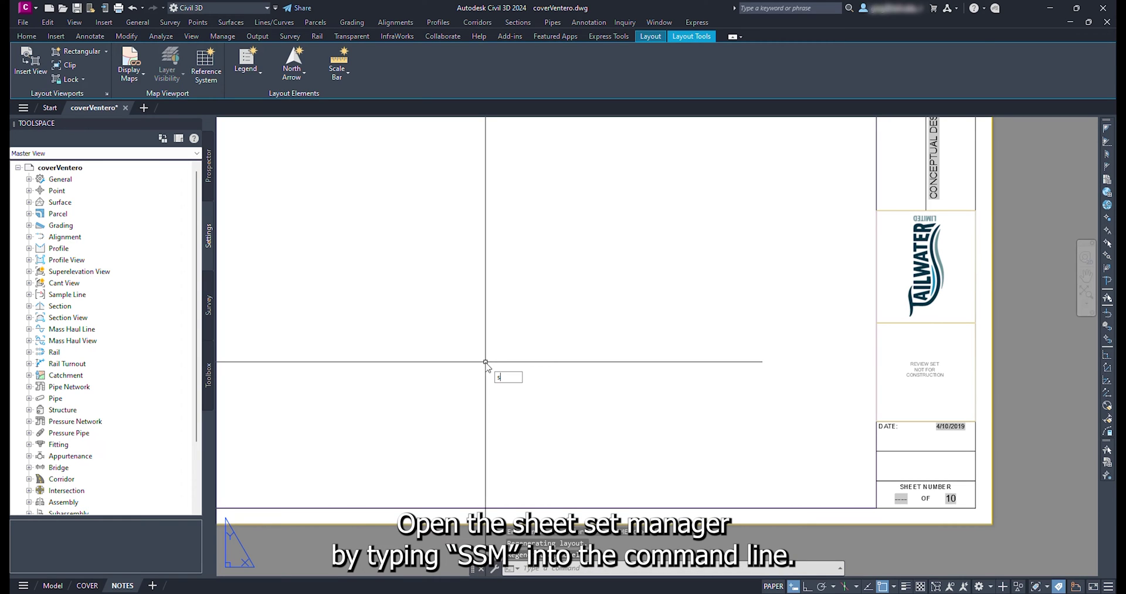
type("sm")
key("Return")
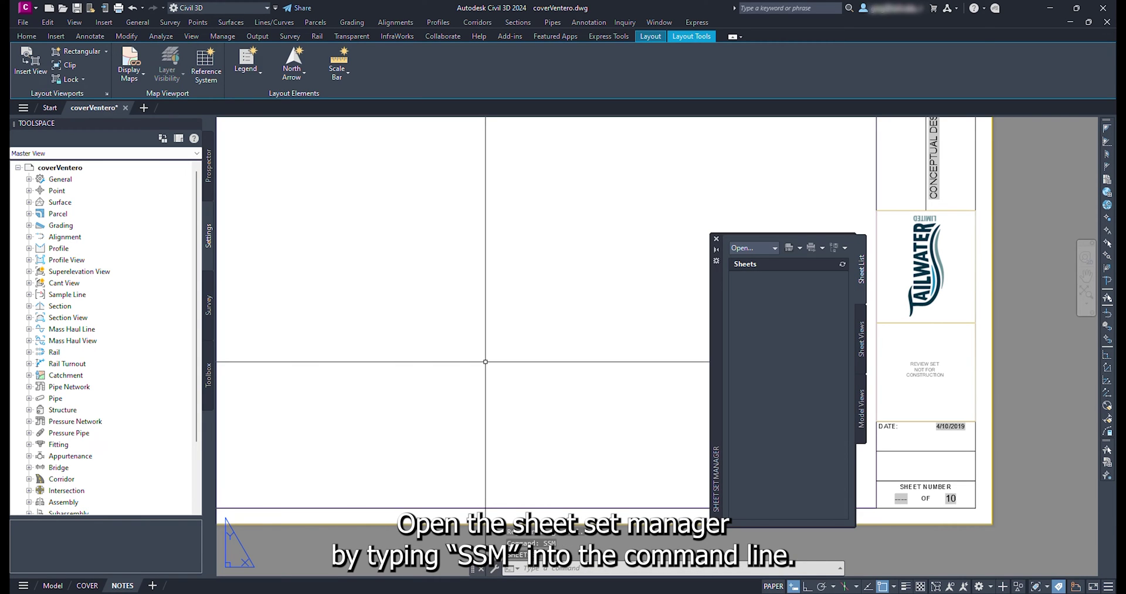
left_click(743, 249)
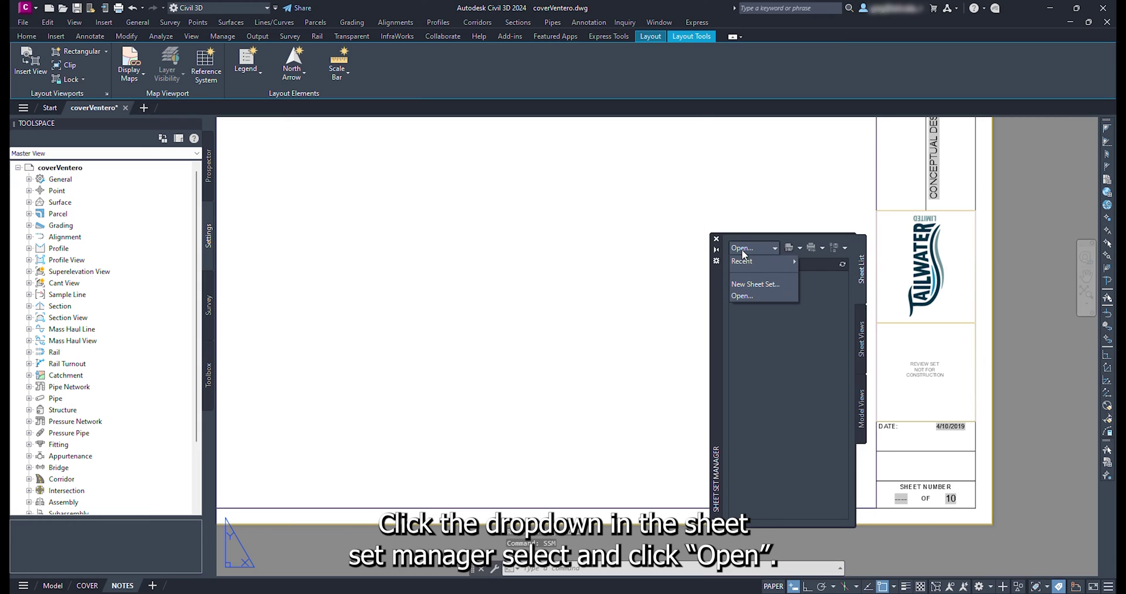
left_click(740, 296)
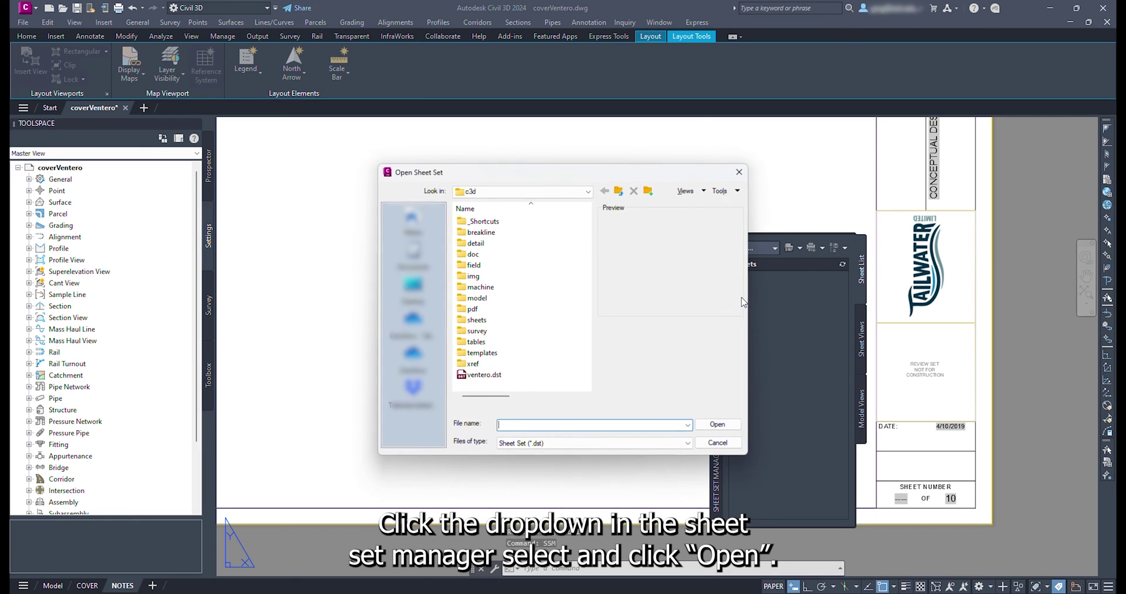
left_click(487, 374)
left_click(729, 425)
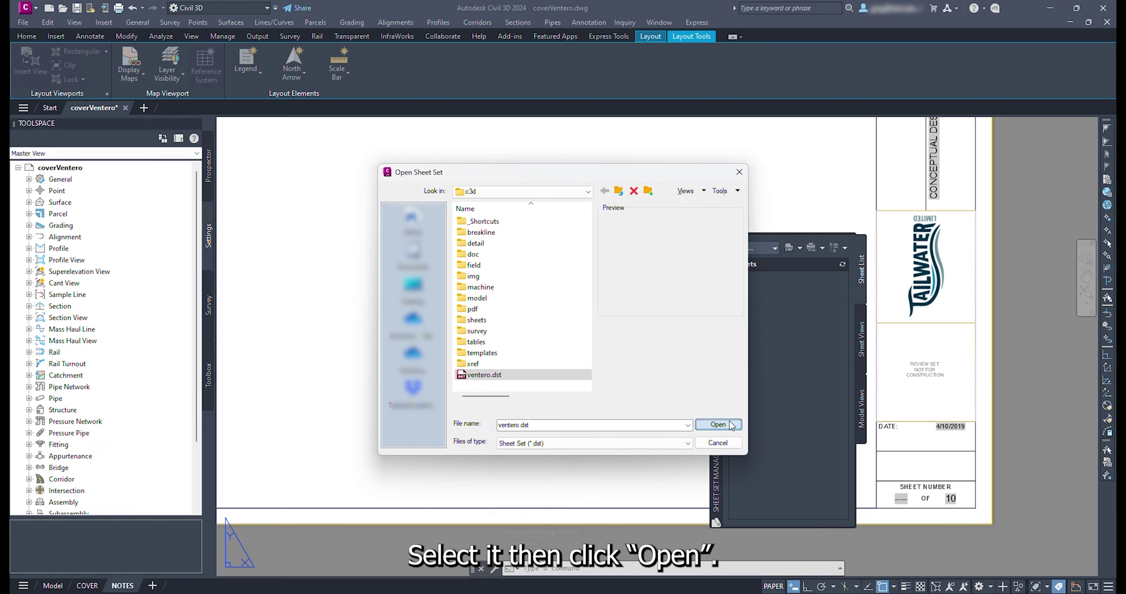
left_click(718, 424)
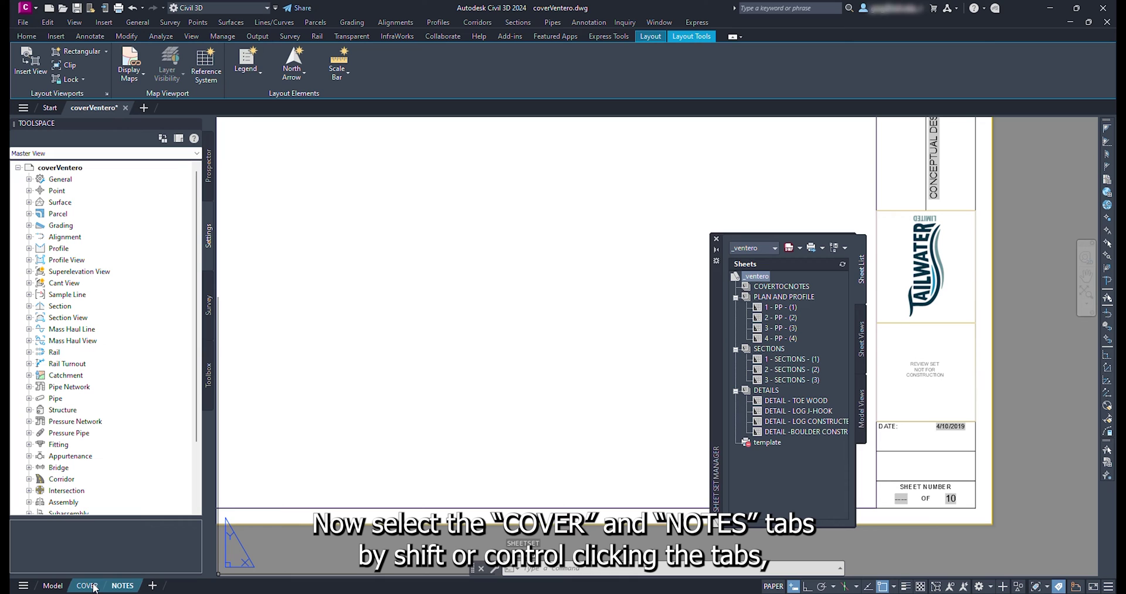
Import the COVER and NOTES layouts as sheets into the COVERTOCNOTES subset of the sheet set
left_click_drag(393, 481, 758, 327)
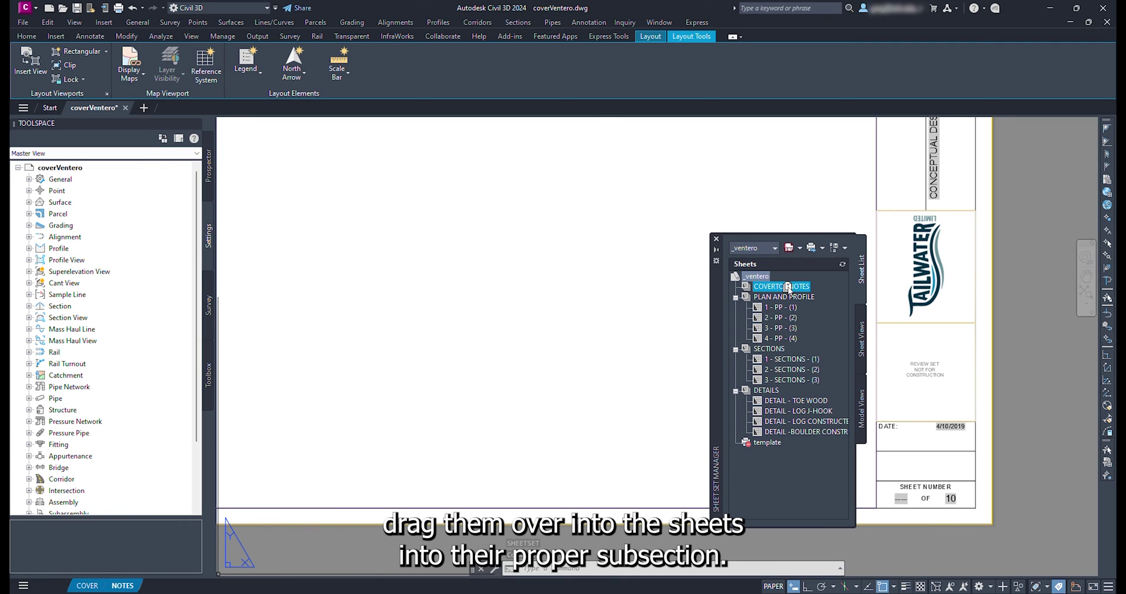
left_click_drag(786, 286, 787, 287)
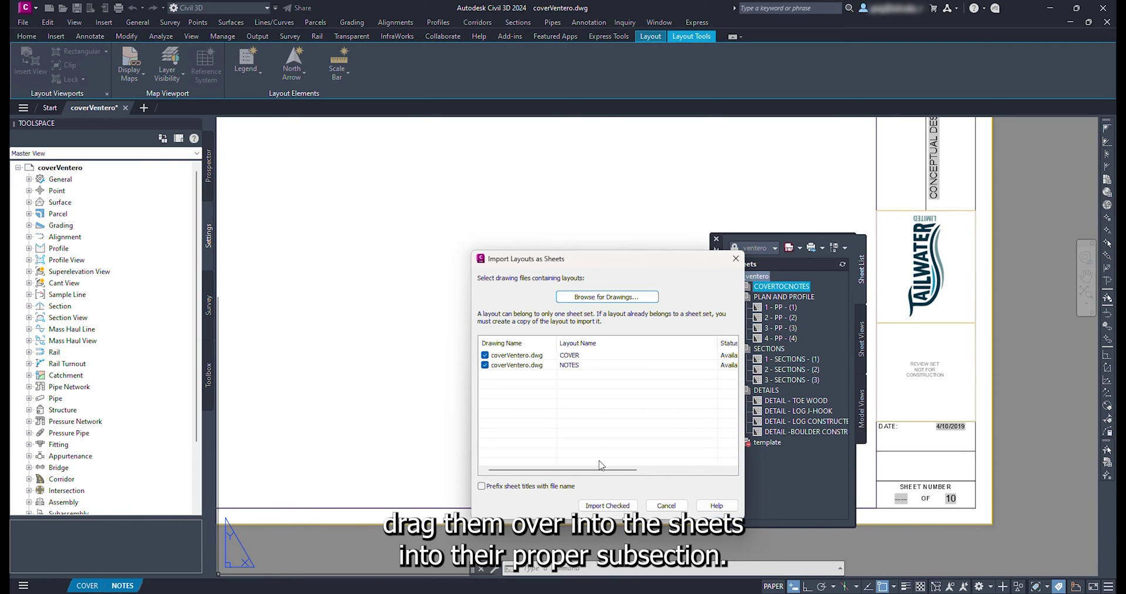
left_click(597, 506)
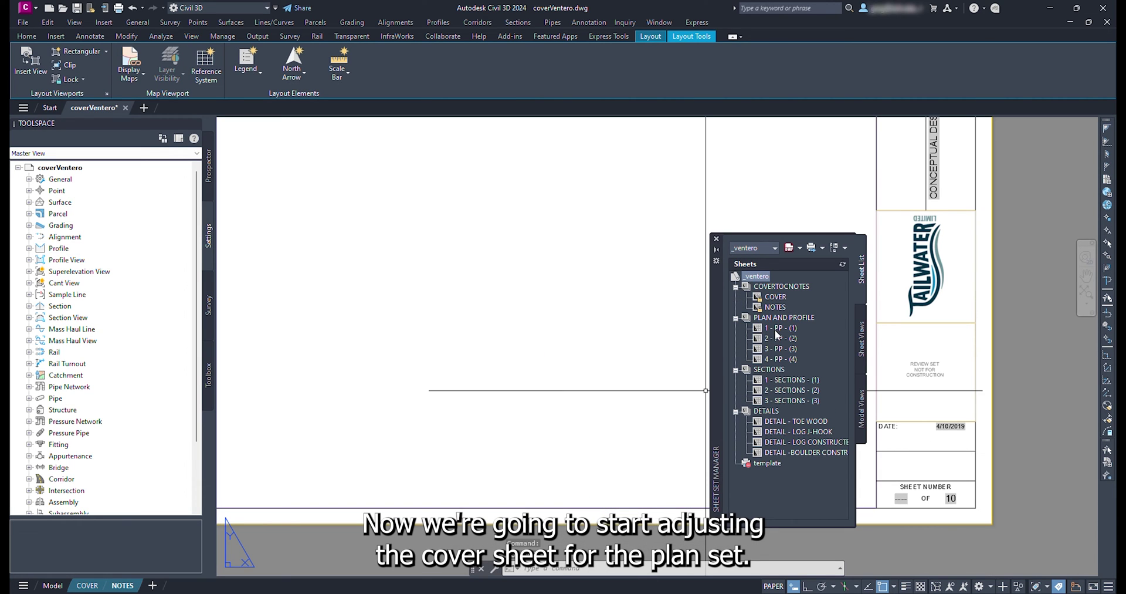
Open the COVER sheet and delete the template's reference frames below the title text
double_click(776, 297)
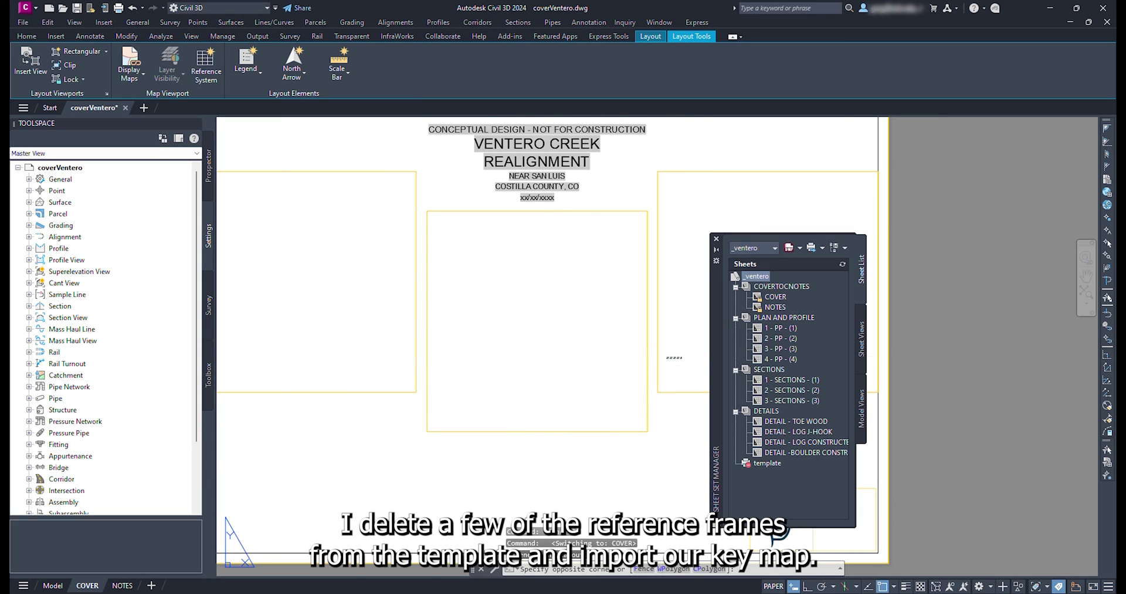
left_click(669, 354)
left_click(372, 301)
key("Delete")
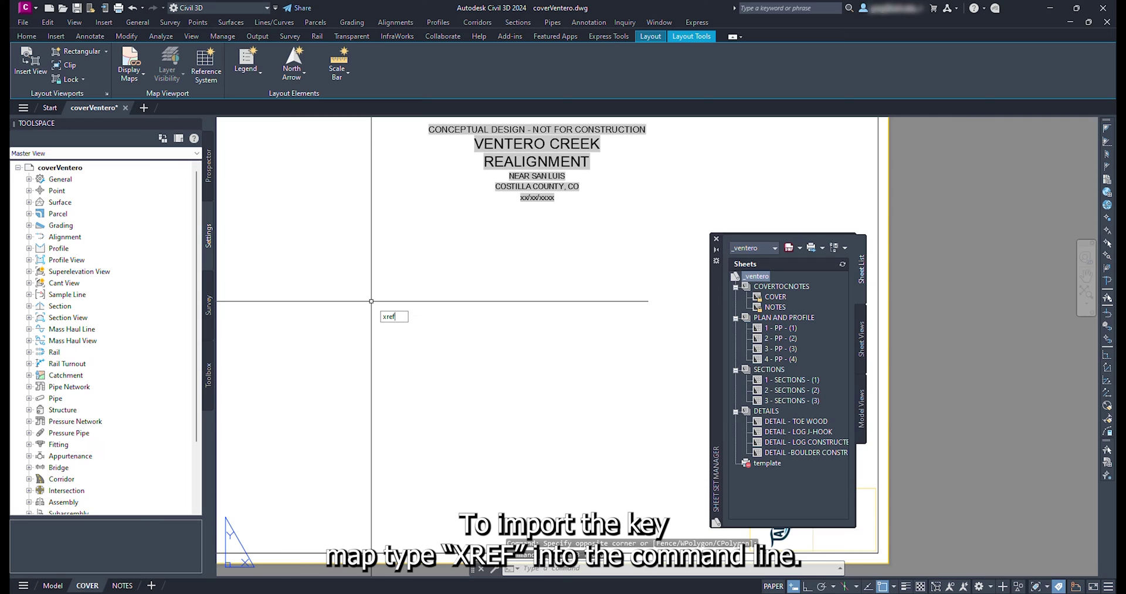
Choose keyMap.dwg from the xref folder as a drawing to attach as an external reference
key("Return")
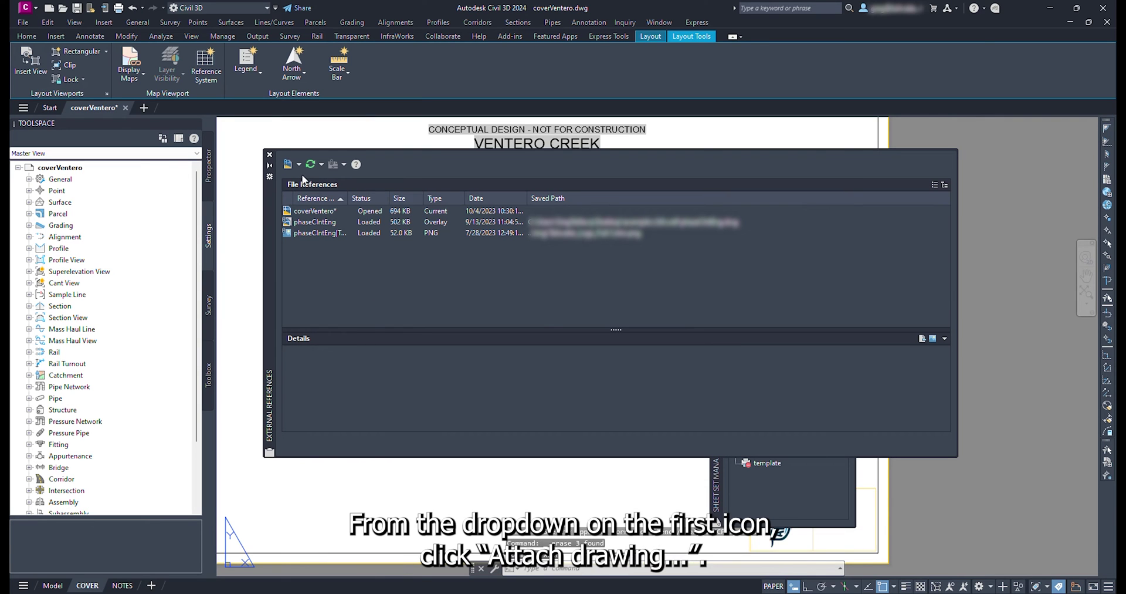
left_click(299, 164)
left_click(320, 177)
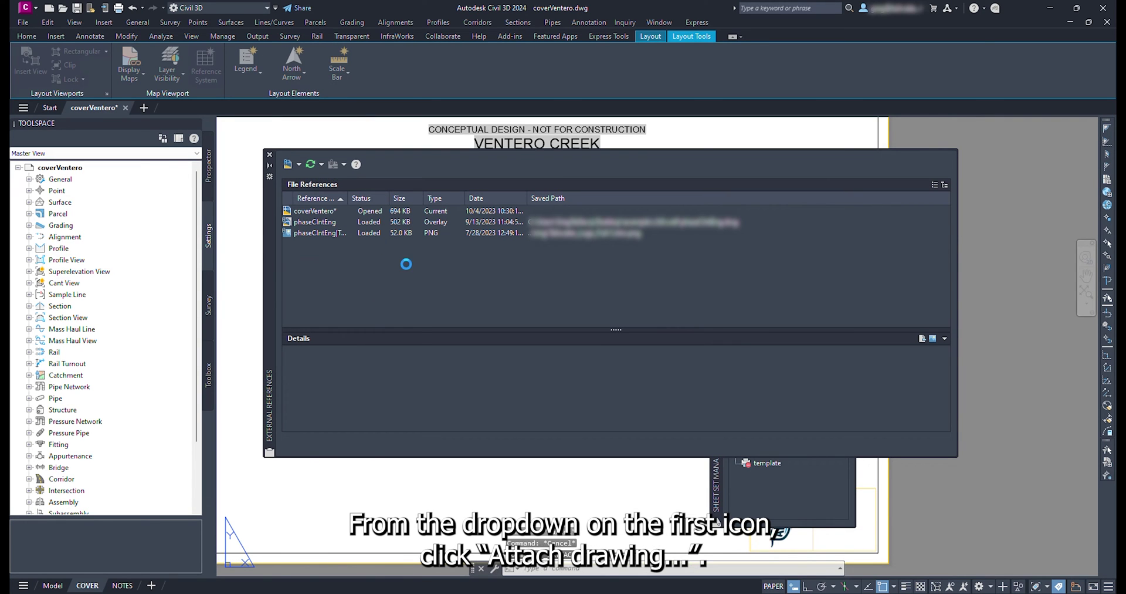
left_click(739, 206)
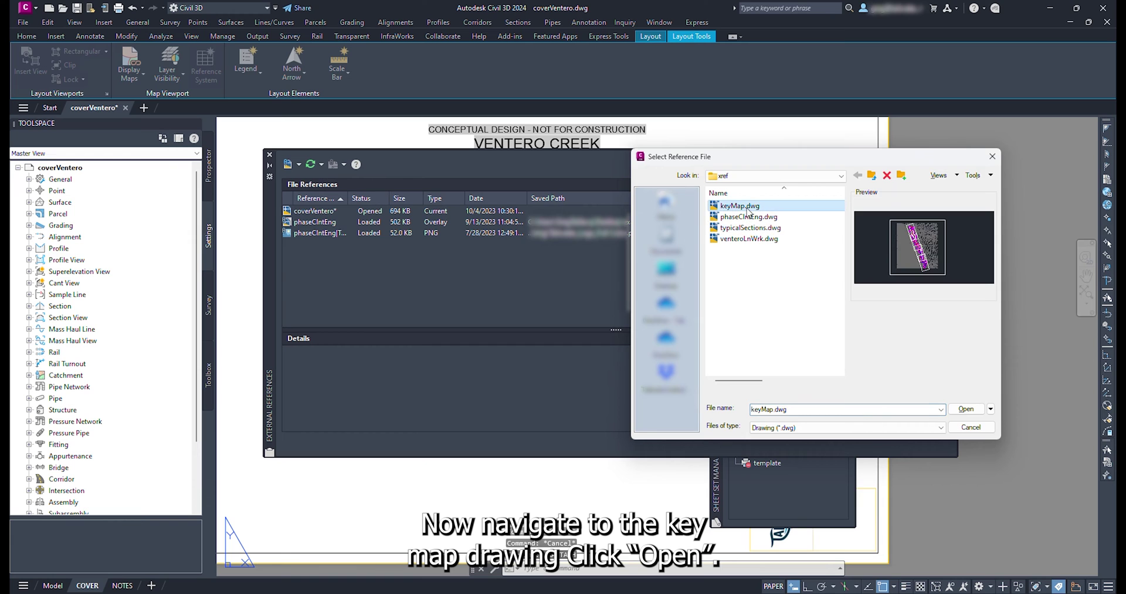
left_click(965, 409)
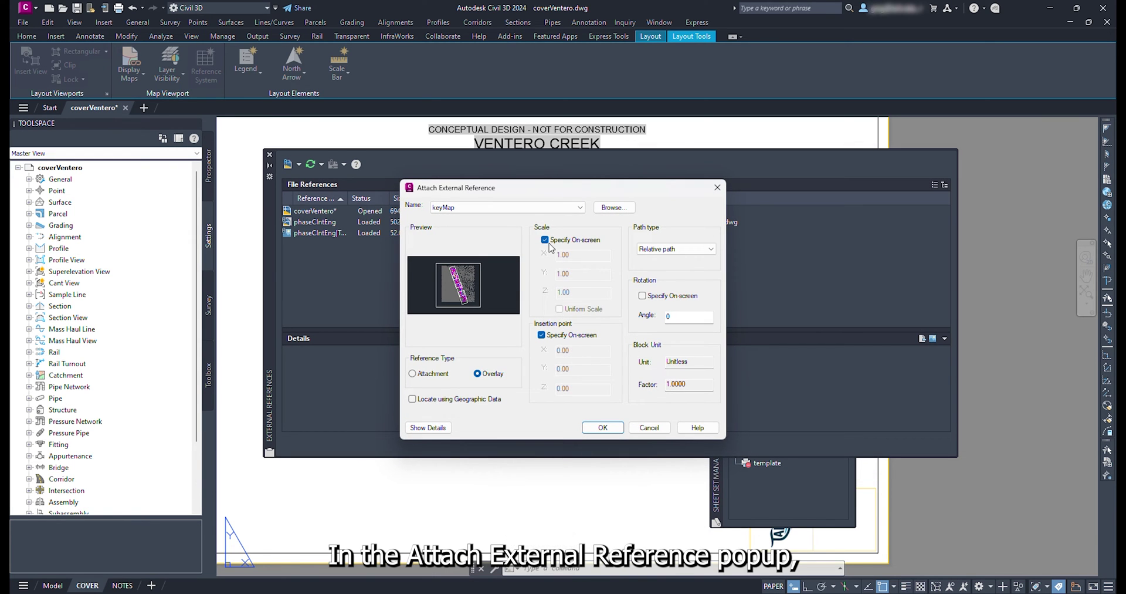
Attach the key map as an overlay with a relative path and X and Y scales of .0025 on the cover sheet
left_click(545, 241)
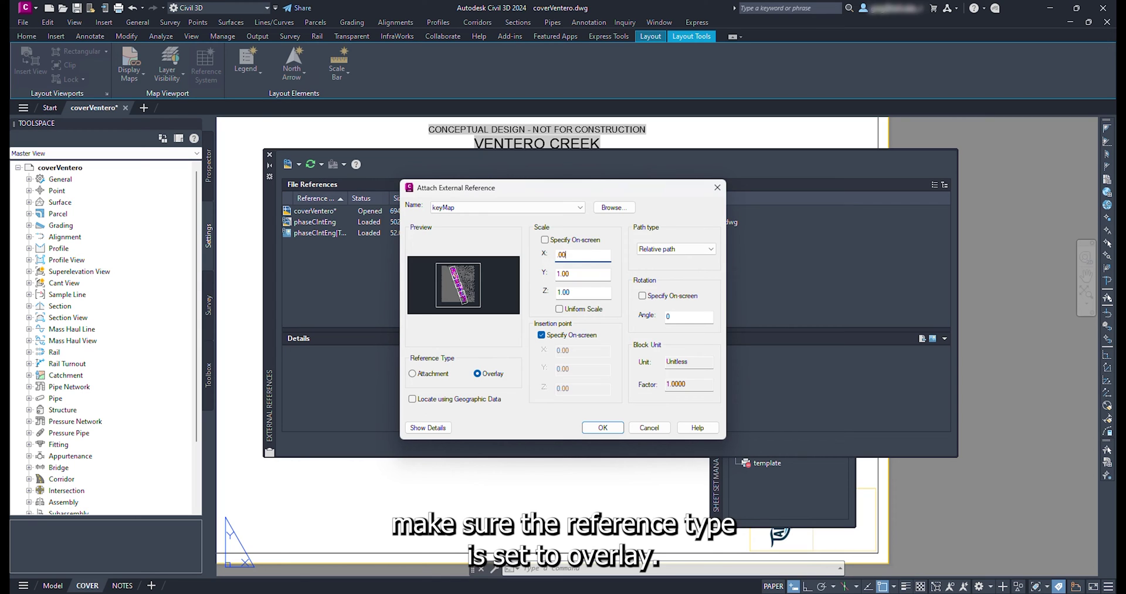
key("BackSpace")
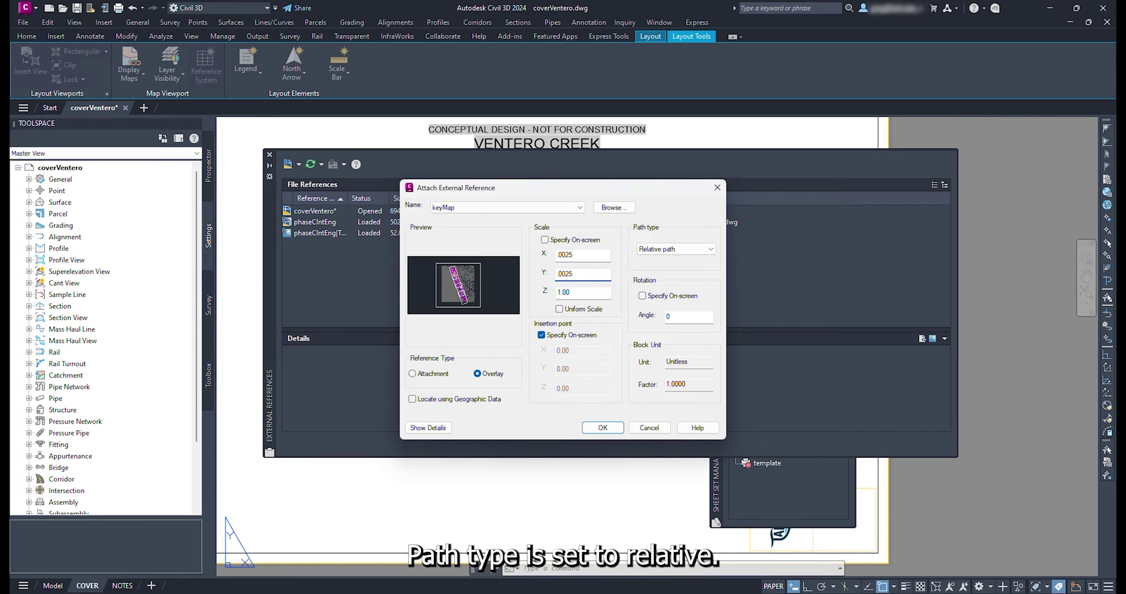
left_click(603, 427)
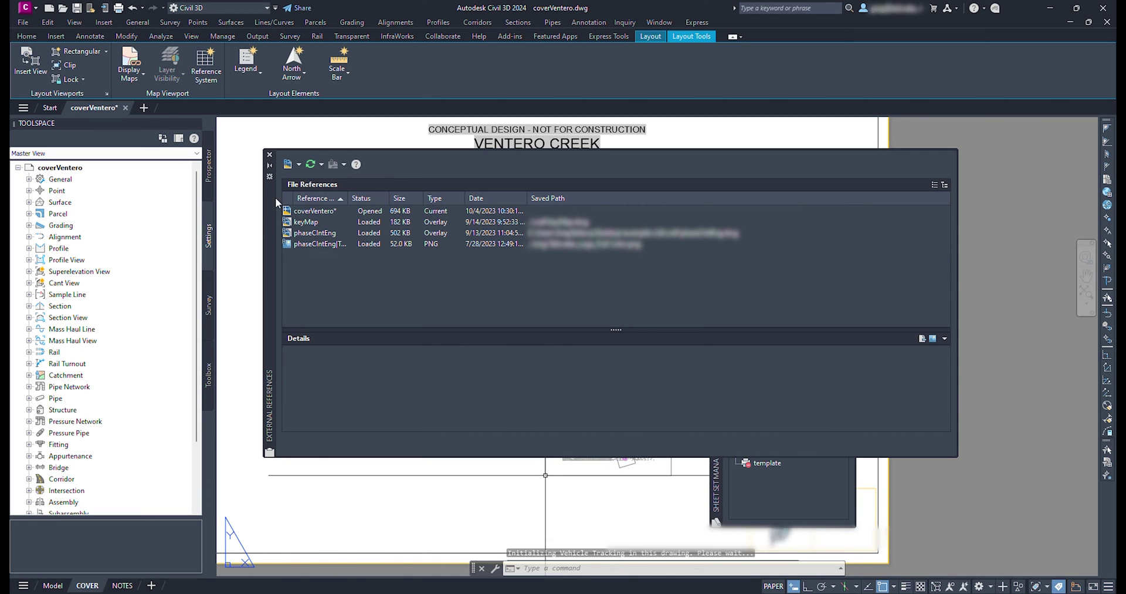
Enlarge the key map by reference from its lower-left corner, using its bottom edge as reference and two picked points for the new width
left_click(622, 466)
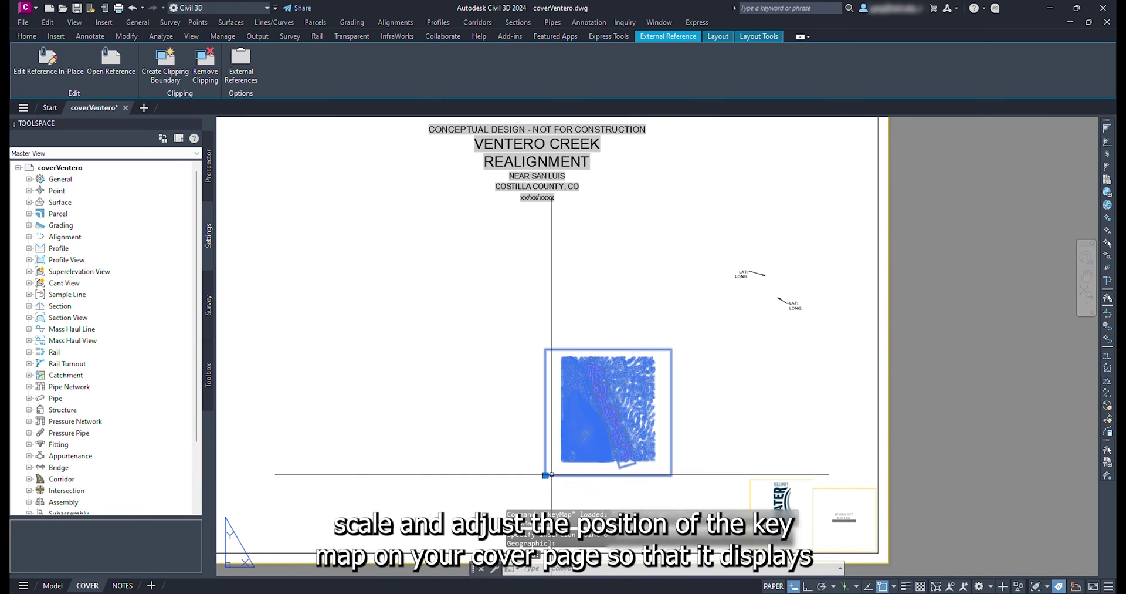
type("sc")
key("Return")
left_click(546, 474)
type("r")
key("Return")
left_click(546, 474)
left_click(672, 474)
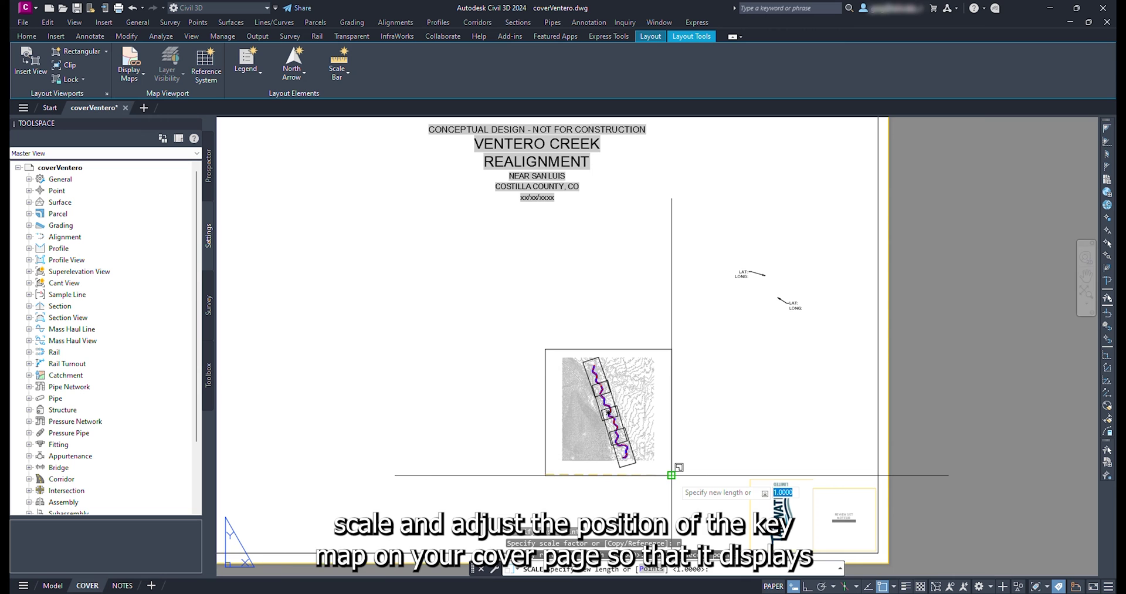
type("p")
key("Return")
left_click(478, 248)
left_click(774, 256)
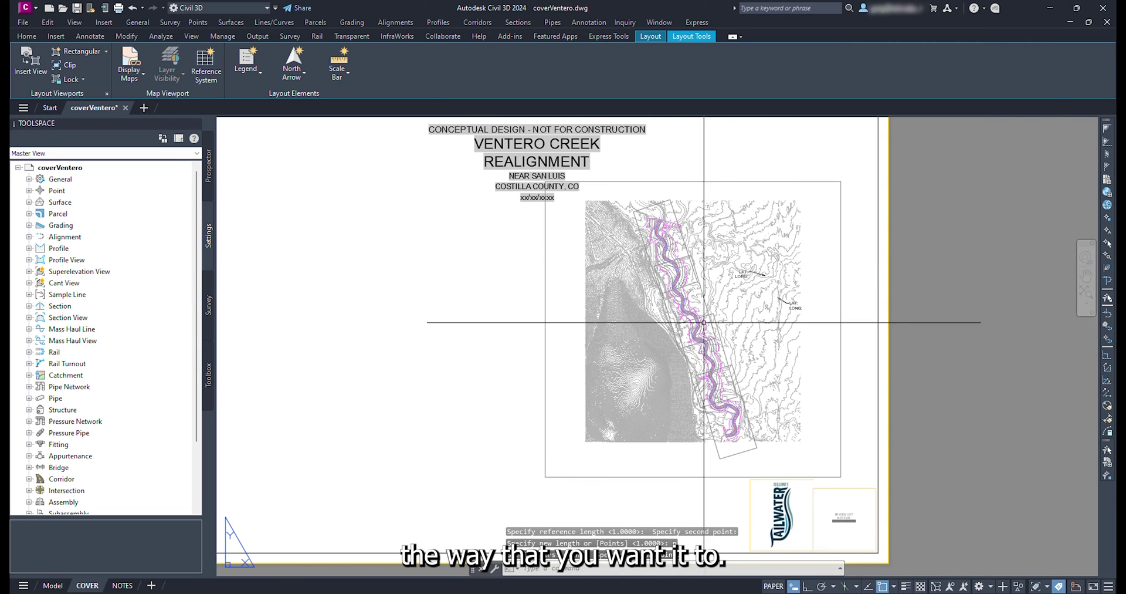
Move the enlarged key map down and to the left, below the title text, using its lower-left insertion grip
left_click(558, 477)
left_click(546, 477)
left_click(445, 528)
middle_click_drag(444, 528, 470, 482)
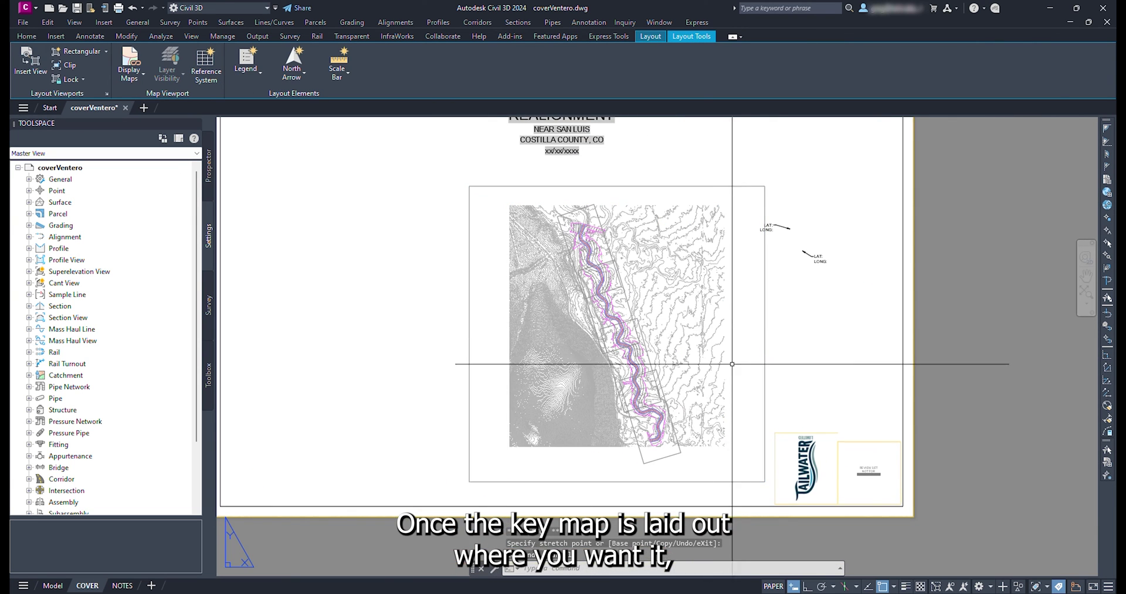
Scale the key map up again by reference from its lower-left corner, picking the lengths along its bottom edge
left_click(502, 501)
key("Return")
left_click(501, 501)
type("r")
key("Return")
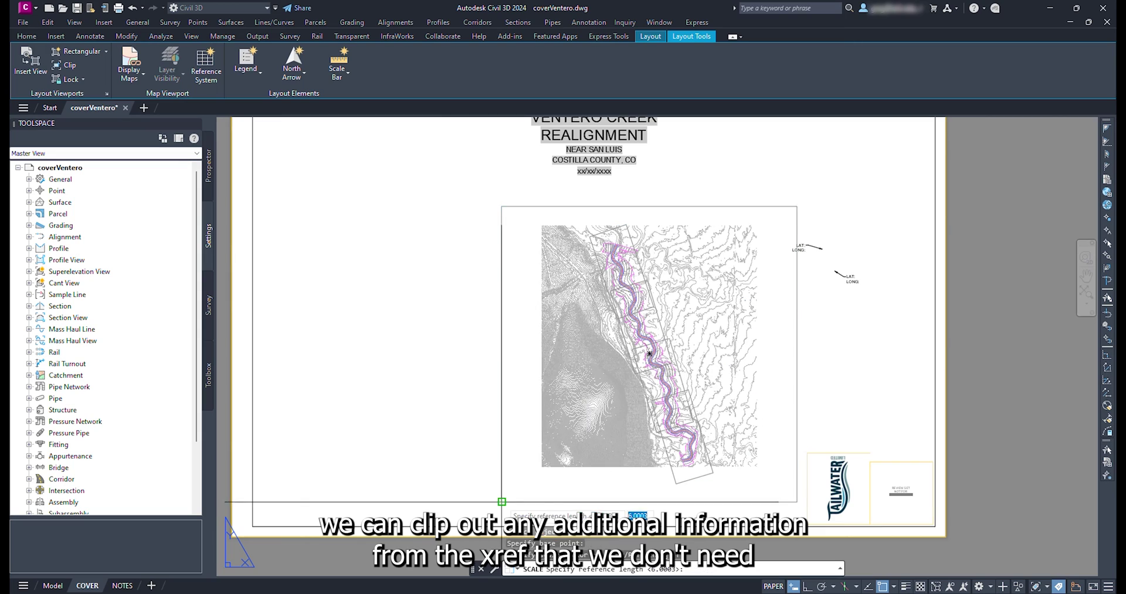
left_click(502, 501)
left_click(572, 501)
left_click(587, 501)
left_click(647, 501)
Move the key map horizontally toward the sheet's right border, using the midpoint of its bottom edge as base point
type("m")
key("Return")
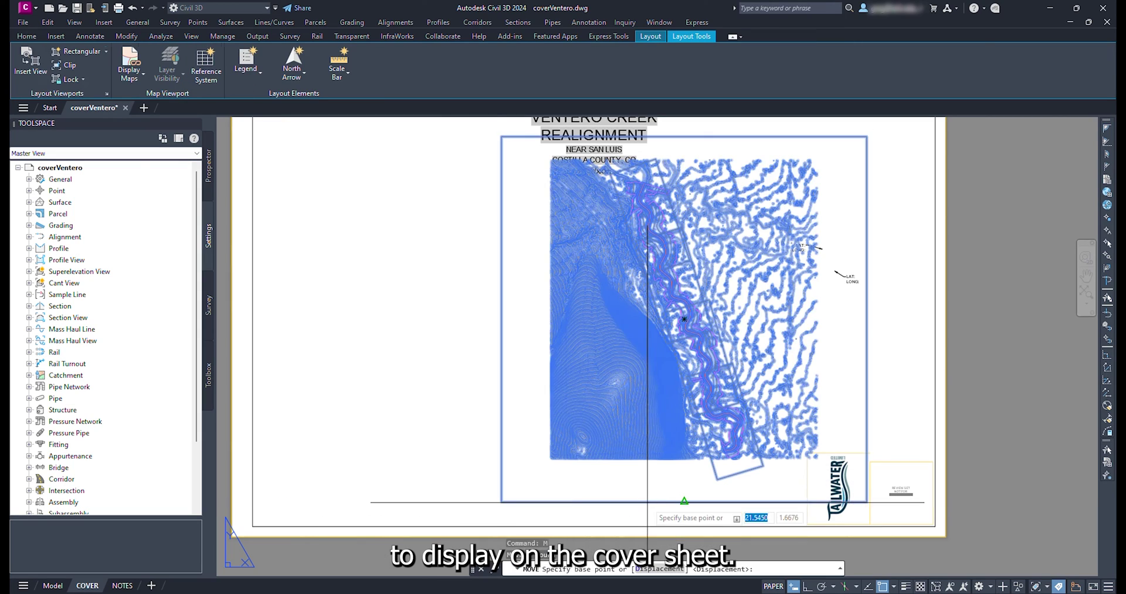
left_click(684, 501)
left_click(718, 501)
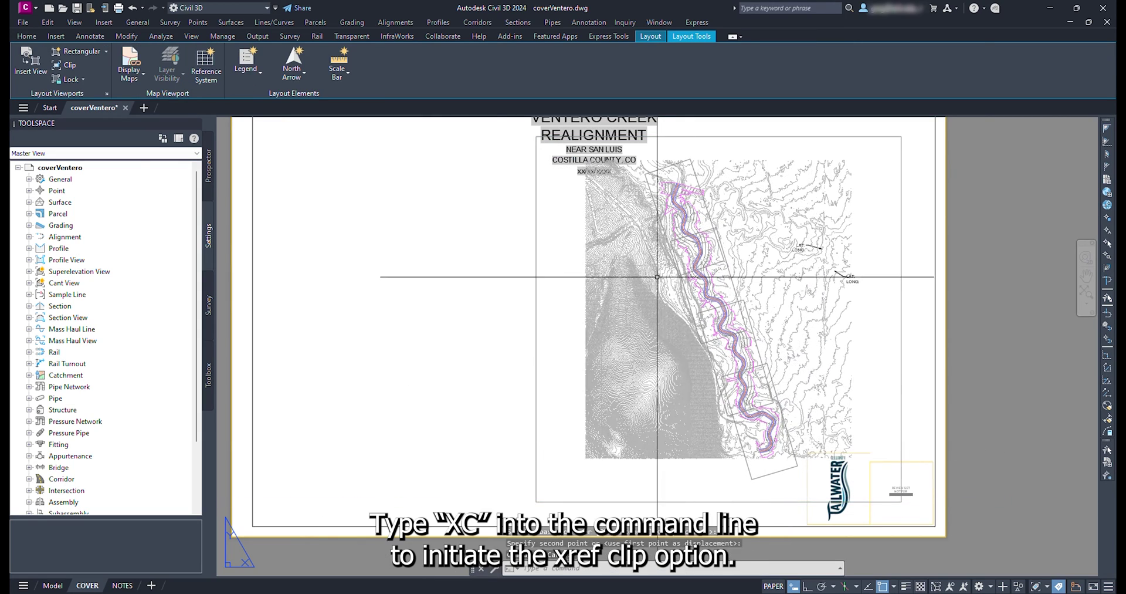
Clip the key map reference with XCLIP, using a new polygonal boundary drawn around the creek corridor and inside the map's outer frame
key("Escape")
left_click(642, 301)
type("xc")
key("Return")
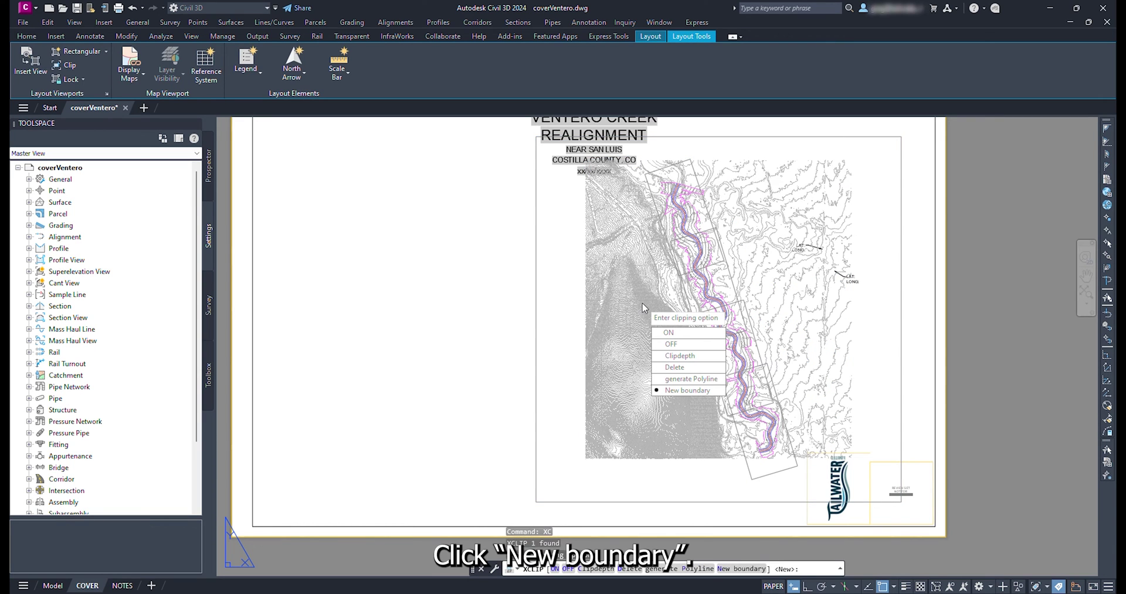
left_click(675, 390)
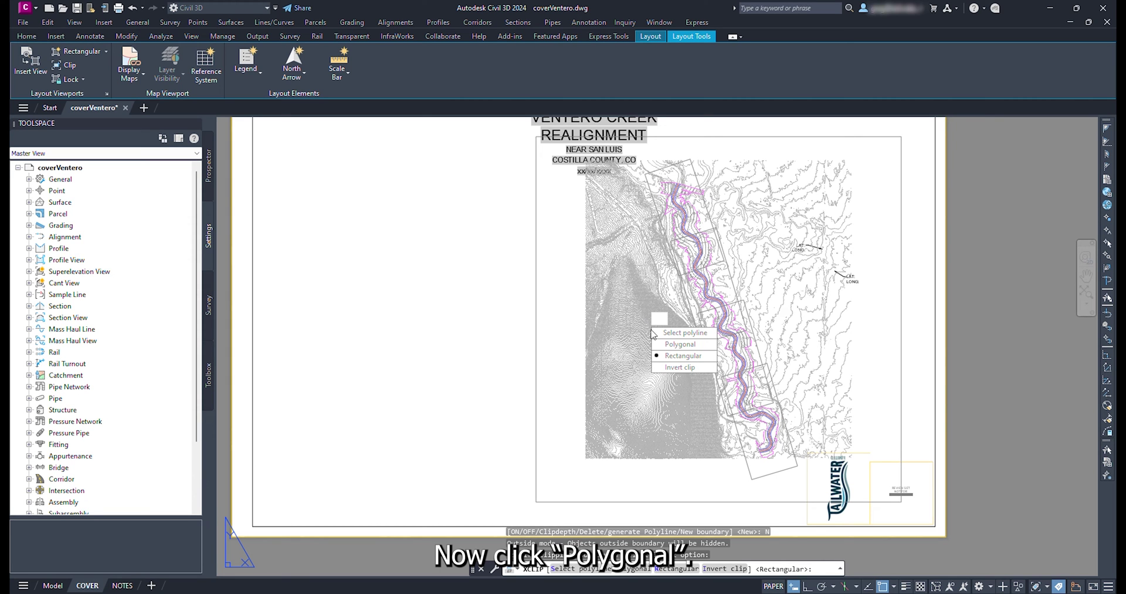
left_click(681, 344)
left_click(580, 200)
left_click(677, 148)
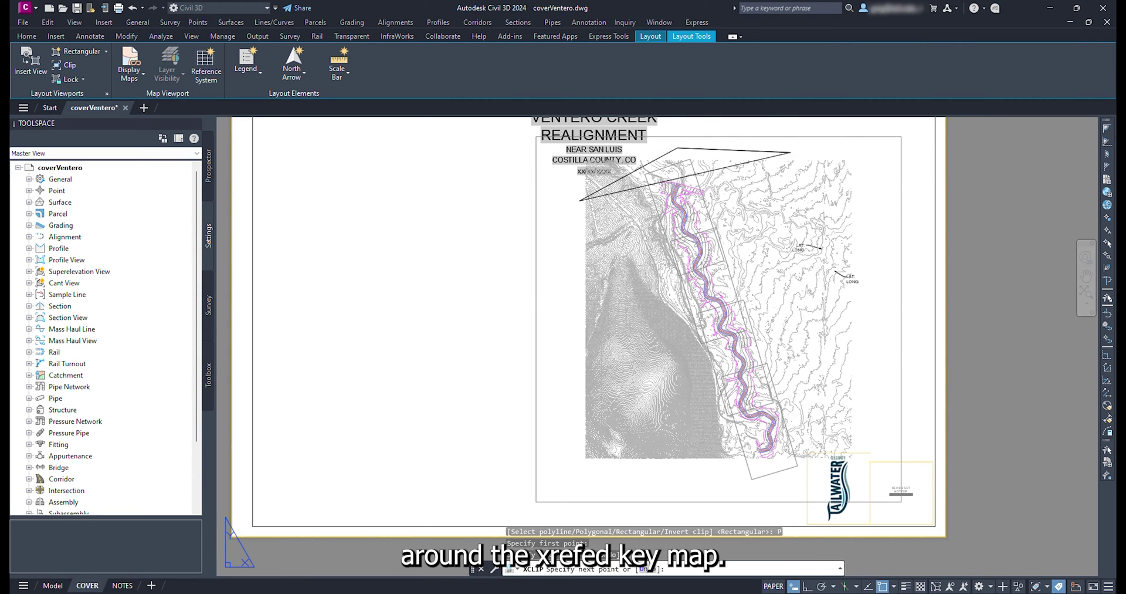
left_click(791, 152)
left_click(801, 478)
left_click(709, 493)
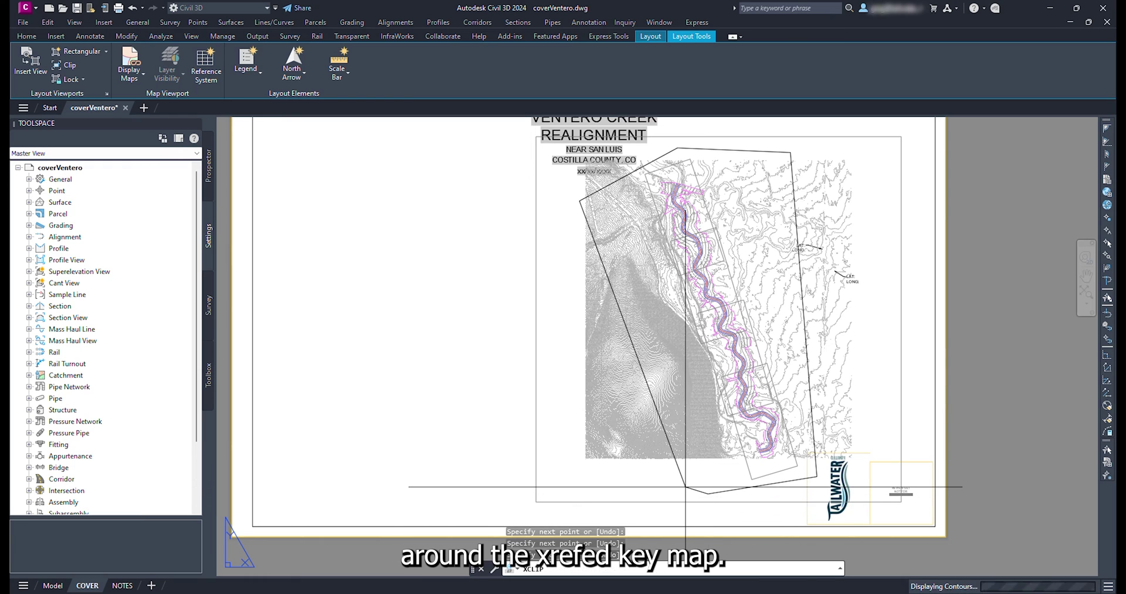
key("Return")
Bring both LAT/LONG multileaders to the front of the display order
middle_click_drag(836, 318, 826, 367)
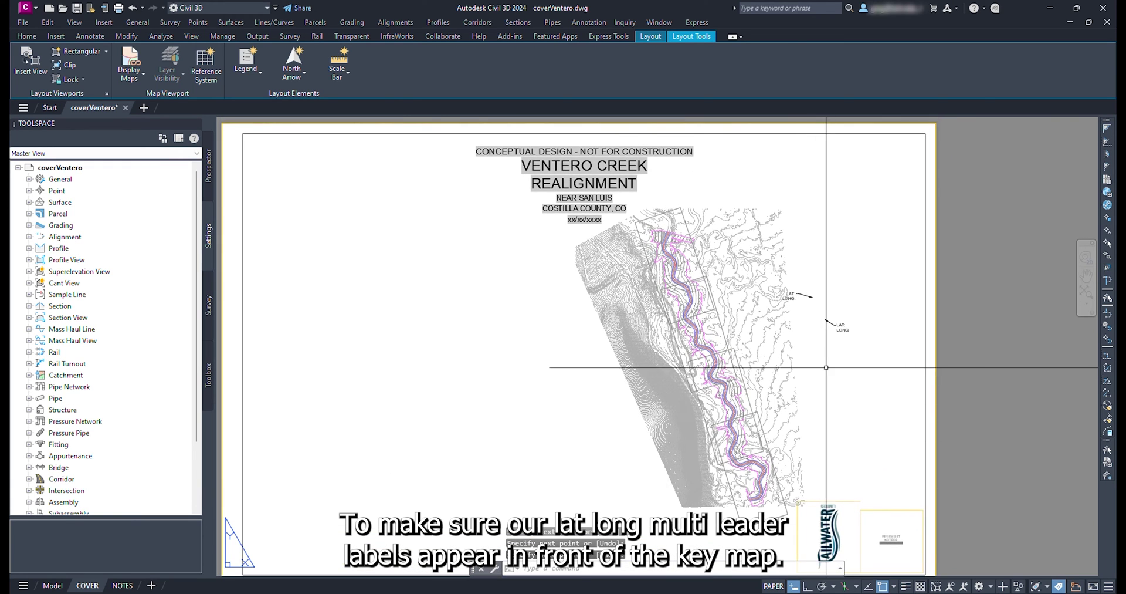
scroll(826, 367, "up", 3)
left_click(873, 356)
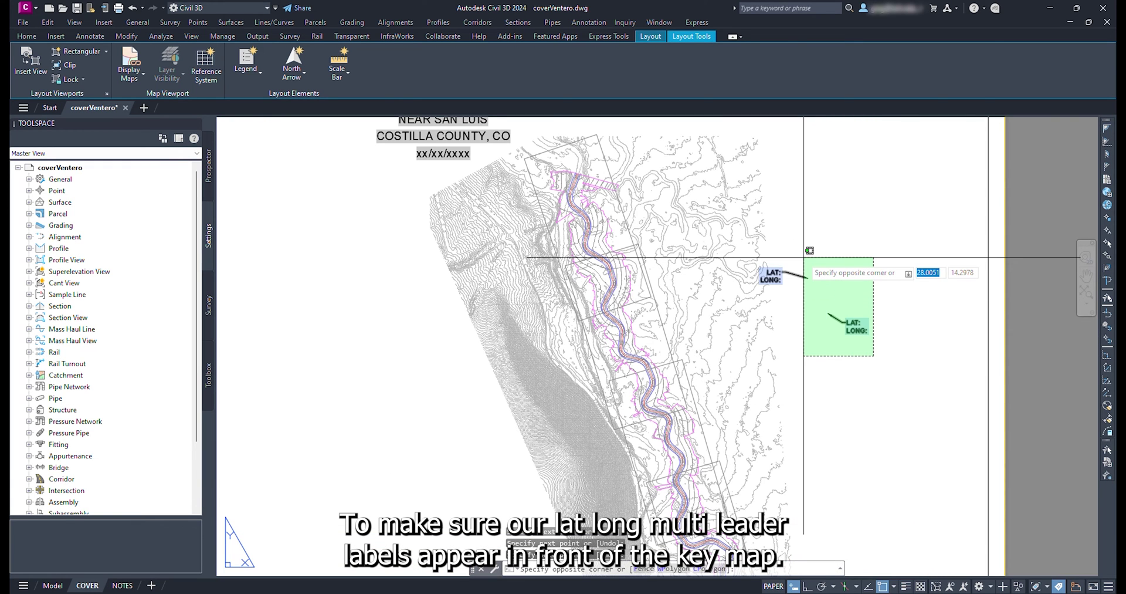
left_click(804, 257)
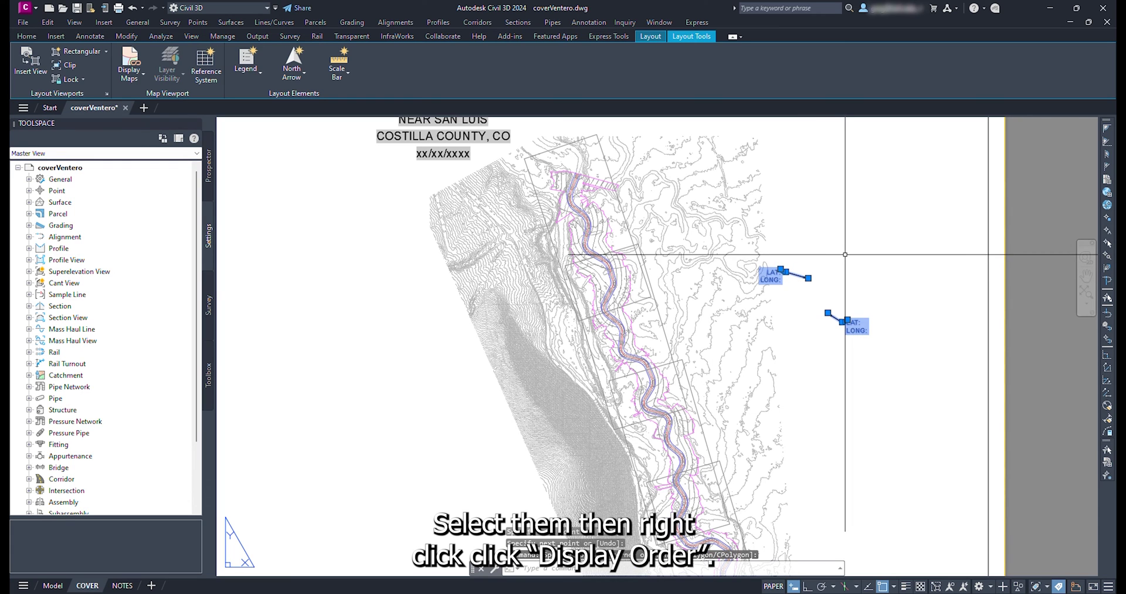
right_click(846, 258)
mouse_move(884, 332)
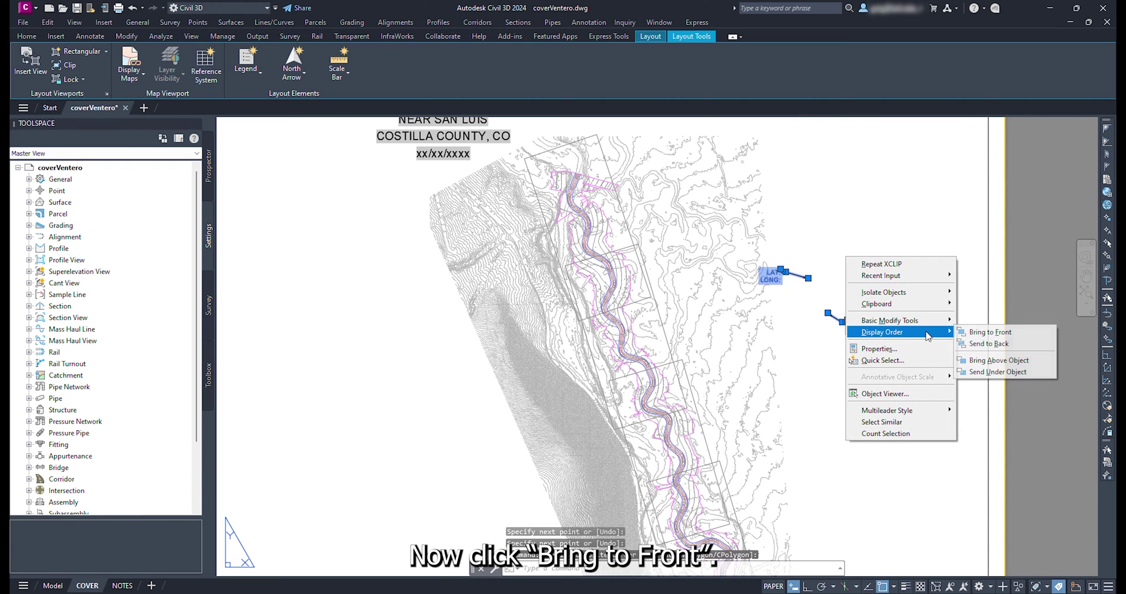
left_click(986, 332)
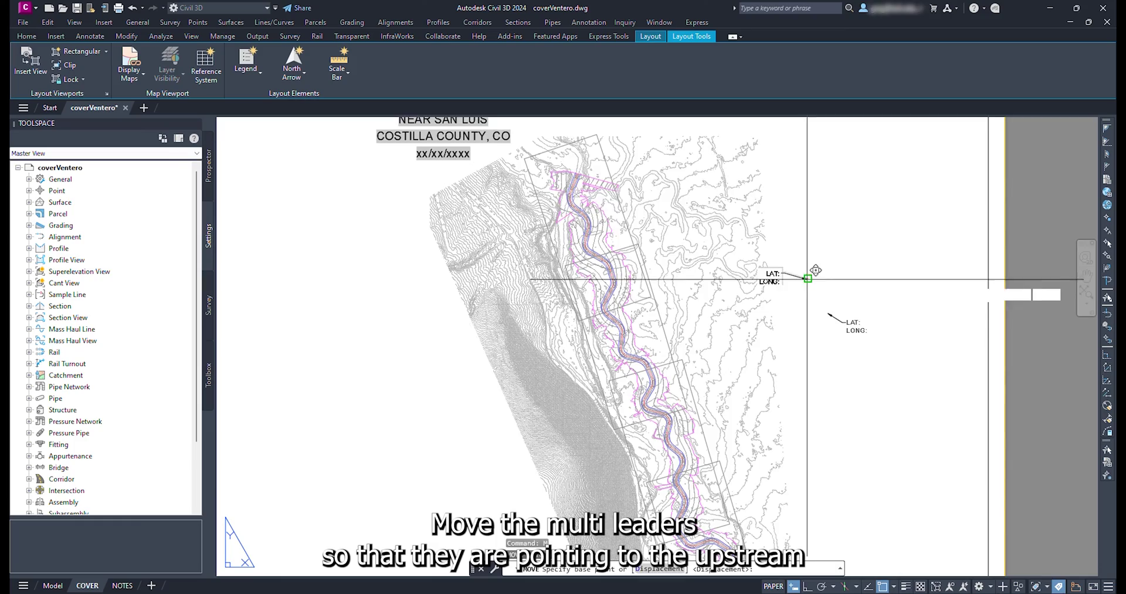
Move the upper LAT/LONG multileader so its arrowhead points to the upstream end of the project, using an endpoint snap
scroll(583, 164, "up", 5)
scroll(579, 179, "up", 4)
type("end")
key("Return")
scroll(588, 183, "up", 7)
left_click(607, 213)
scroll(610, 226, "down", 12)
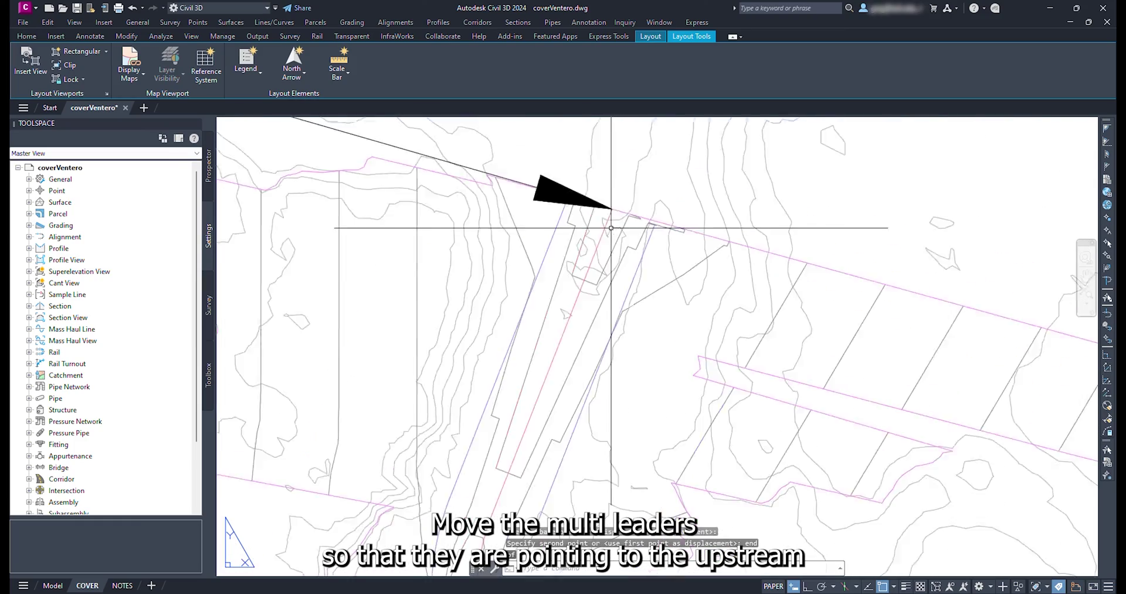
Move the other LAT/LONG multileader so its arrowhead points to the downstream end of the project on the key map
scroll(827, 289, "up", 3)
left_click(828, 289)
type("m")
key("Return")
left_click(803, 276)
middle_click_drag(691, 411, 674, 146)
scroll(526, 431, "up", 11)
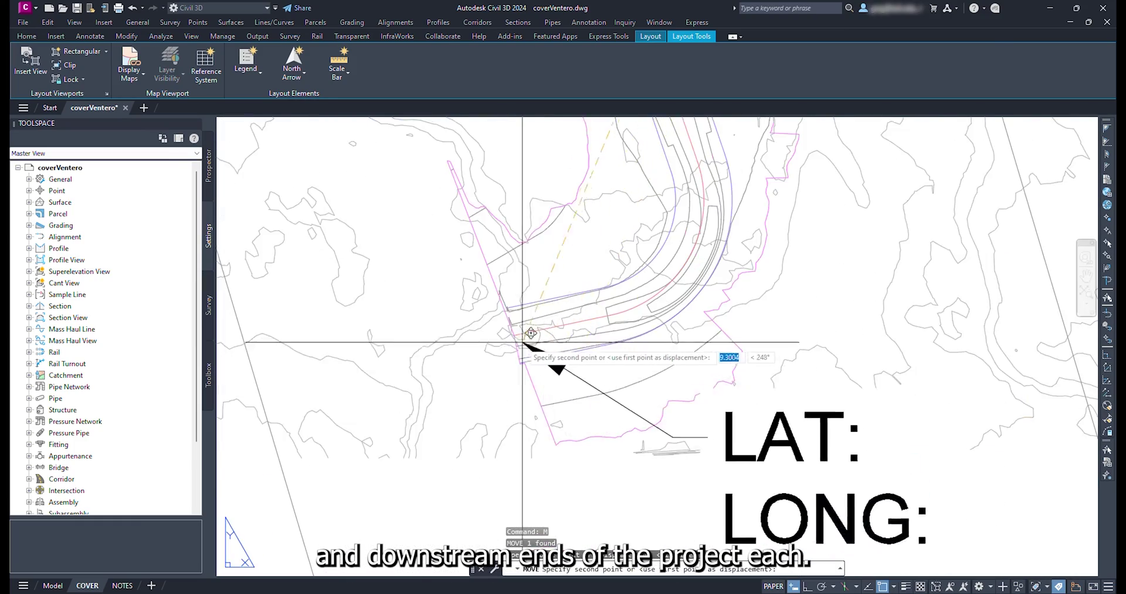
left_click(515, 333)
scroll(517, 332, "down", 9)
scroll(586, 329, "down", 4)
middle_click_drag(535, 241, 741, 314)
scroll(483, 259, "down", 2)
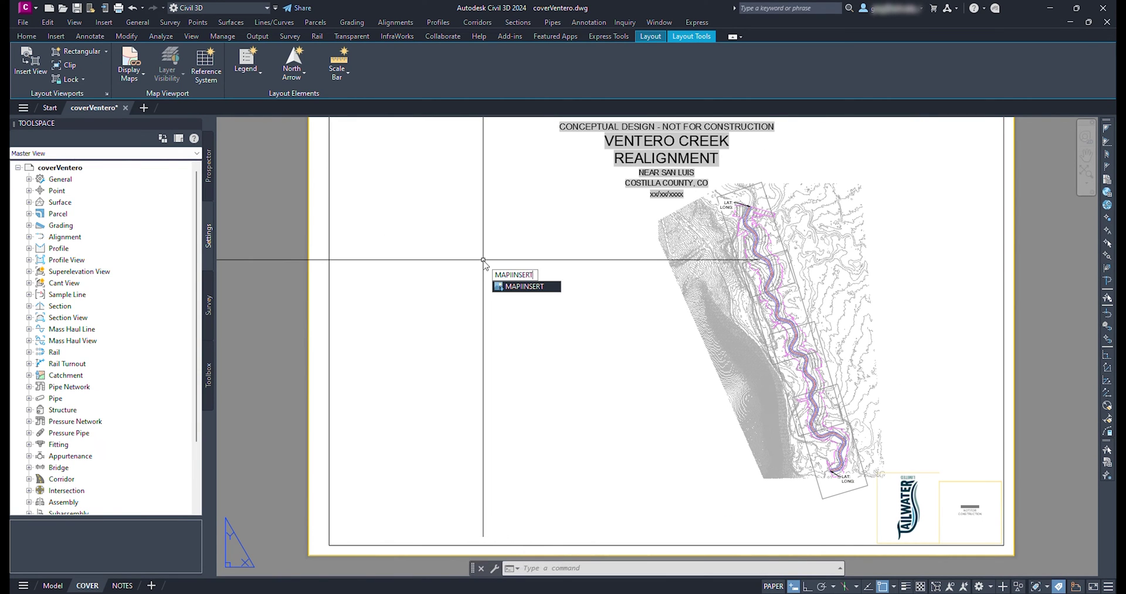
Insert the vicinity.png image from the img folder with MAPIINSERT, accepting the image file's correlation values
key("Return")
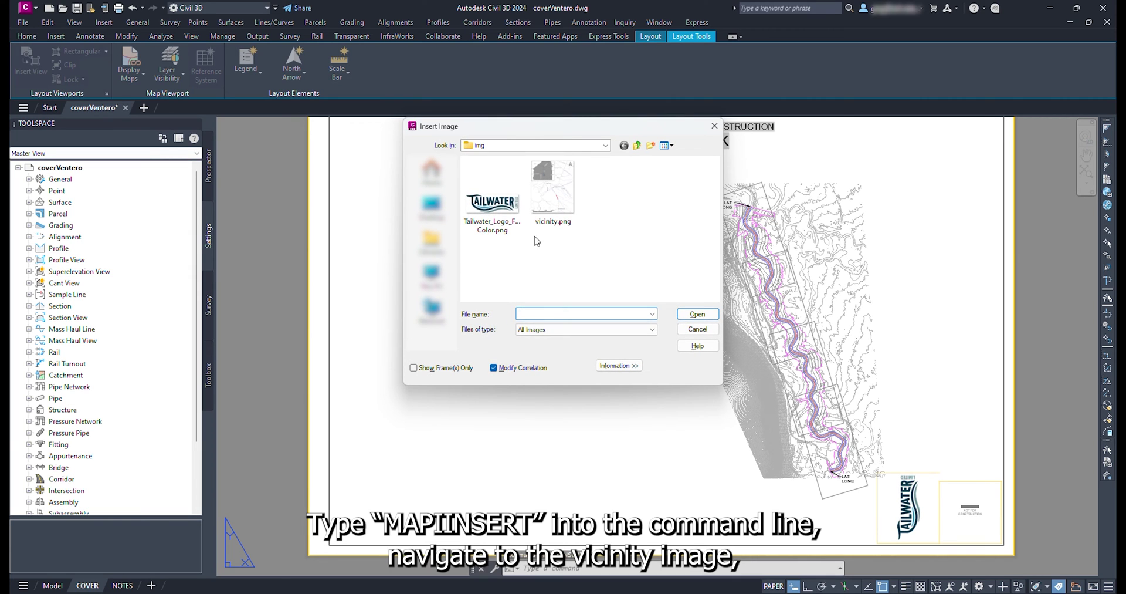
left_click(572, 211)
left_click(687, 317)
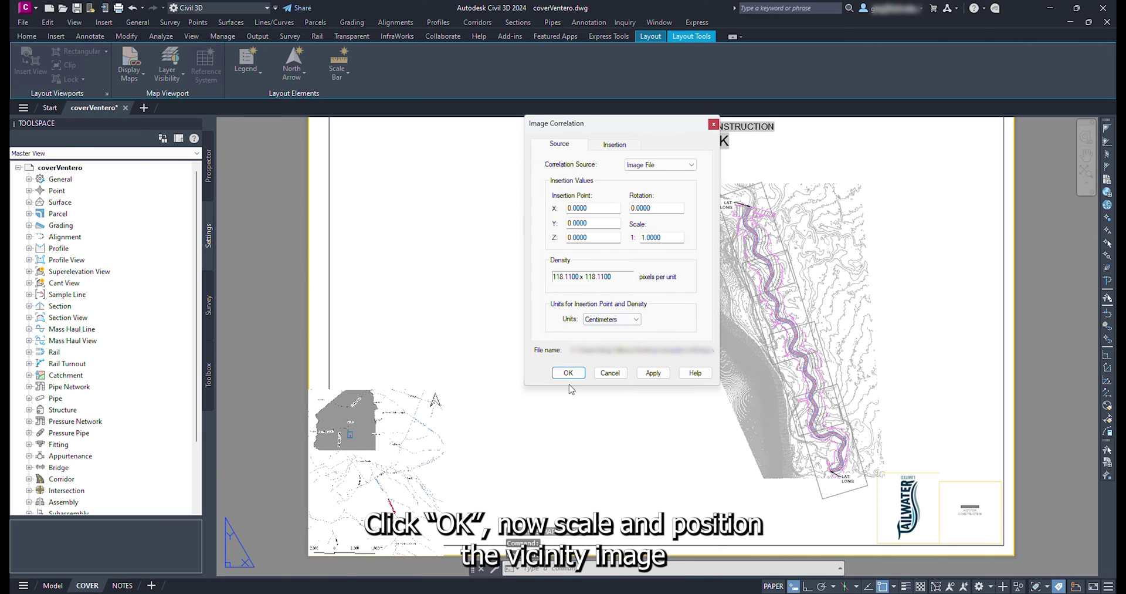
left_click(572, 377)
Move the vicinity image by its upper-right corner to the open area beside the key map, below the title text
left_click(418, 439)
type("m")
key("Return")
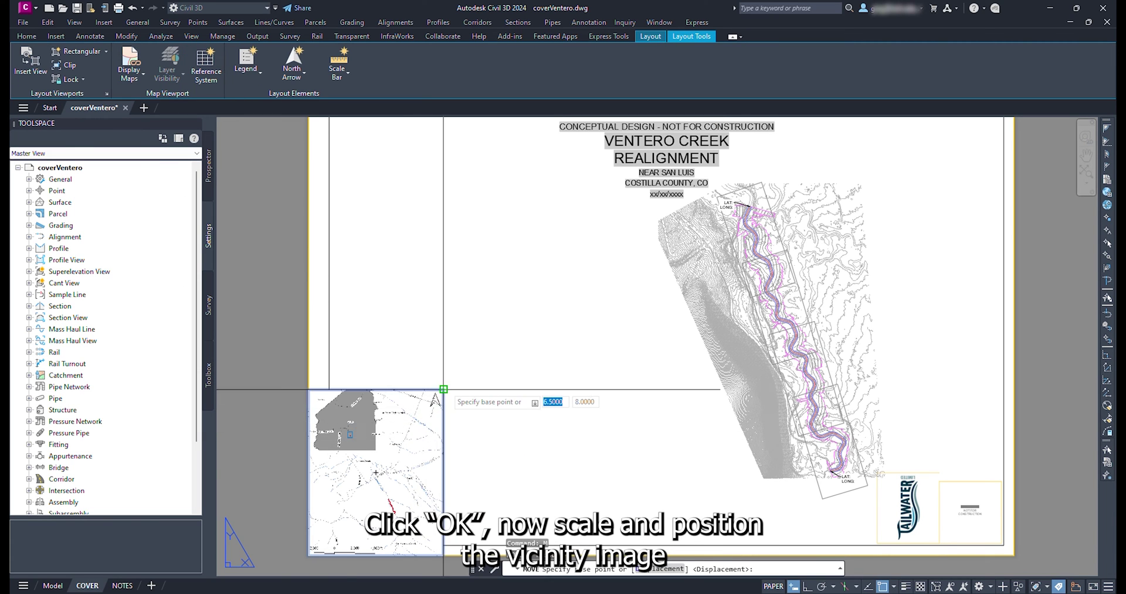
left_click(444, 389)
left_click(606, 183)
Enlarge the vicinity image from its upper-right corner until it fills the space beside the key map
type("sc")
key("Return")
left_click(608, 196)
left_click(588, 213)
key("Return")
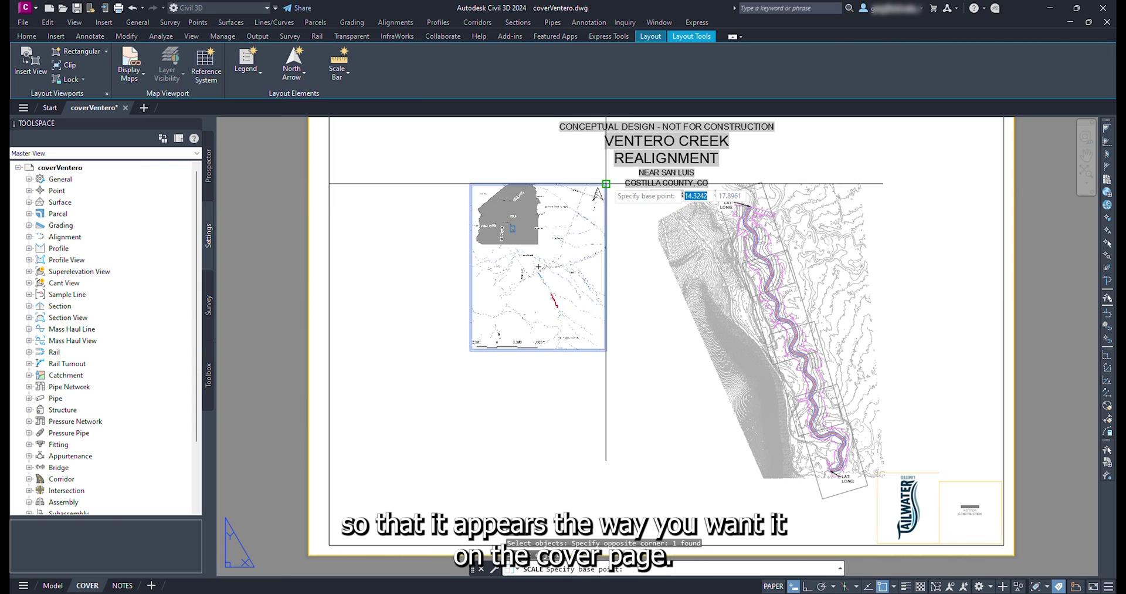
left_click(606, 184)
left_click(533, 309)
Move the enlarged vicinity image slightly up and to the left within the sheet border
left_click(626, 418)
left_click(578, 451)
type("m")
key("Return")
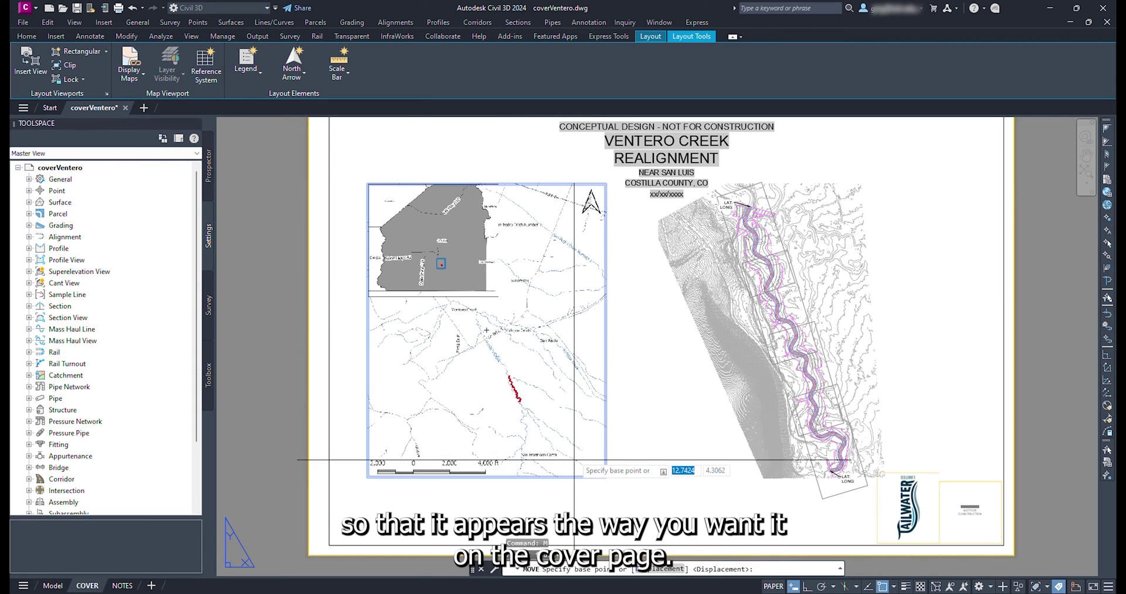
left_click(574, 451)
left_click(564, 421)
Reopen the Sheet Set Manager and renumber the COVER sheet as 1 and the NOTES sheet as 2
middle_click_drag(630, 445, 622, 462)
type("s")
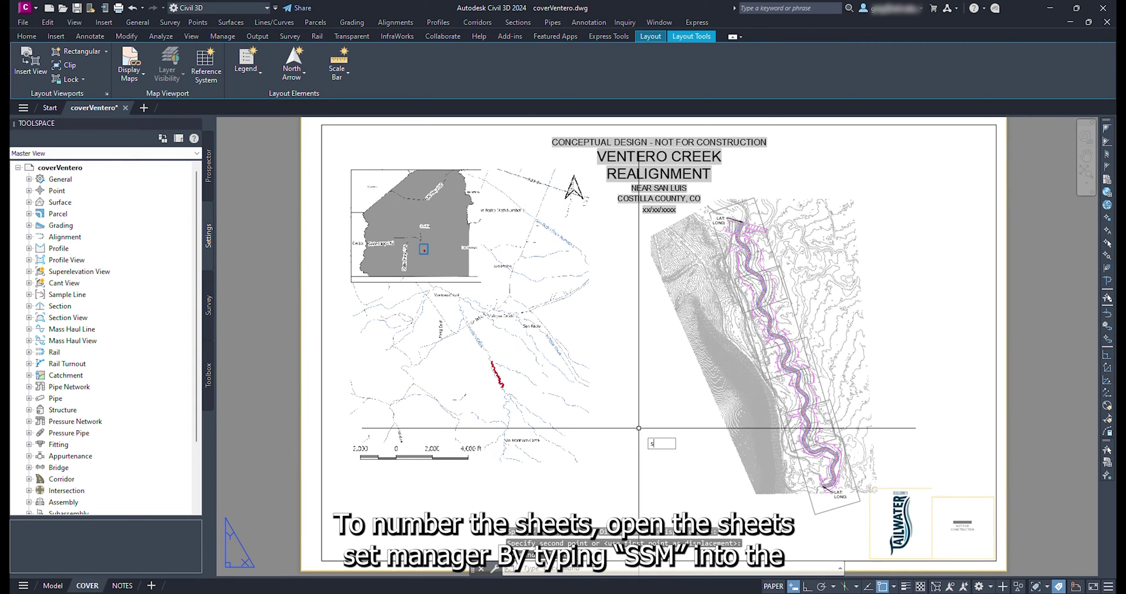
type("sm")
key("Return")
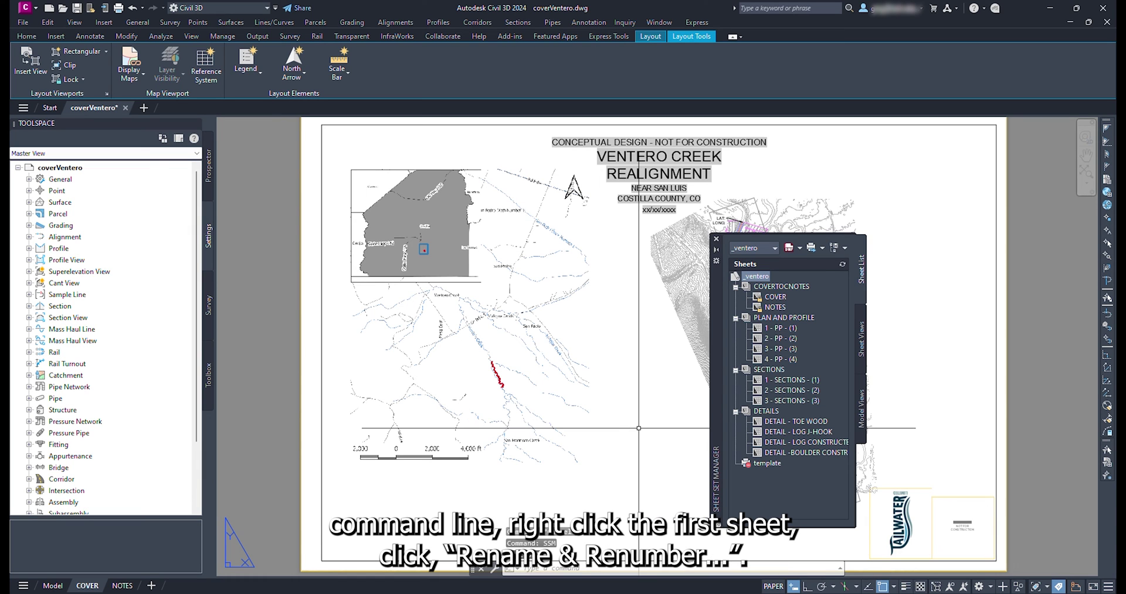
right_click(771, 296)
left_click(792, 363)
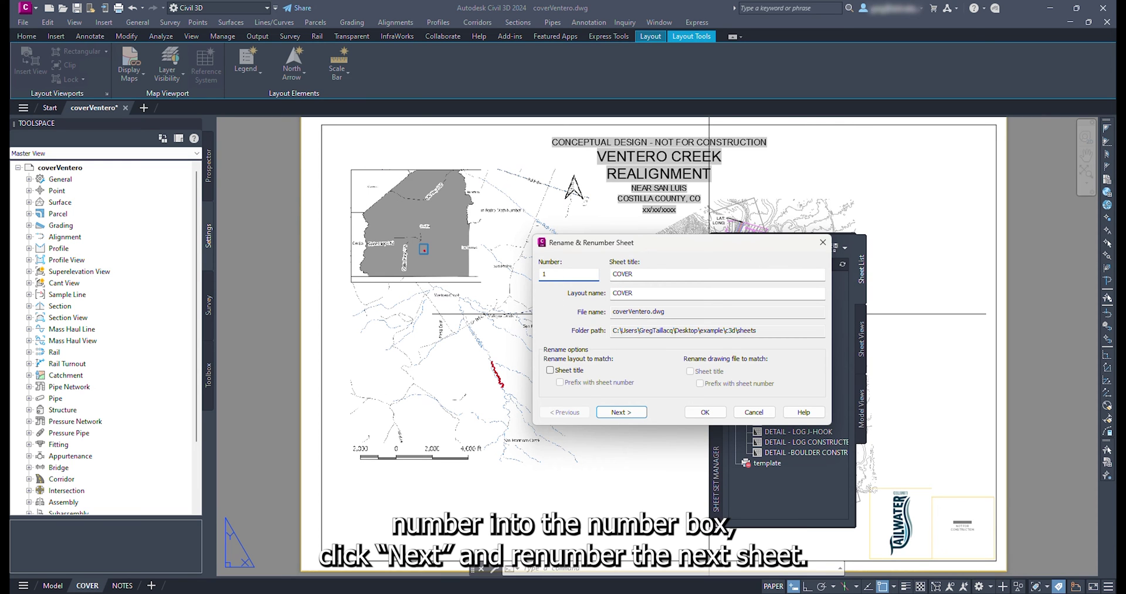
key("Return")
key("Return")
Renumber the four PP sheets in the PLAN AND PROFILE subset as 3, 4, 5 and 6
right_click(781, 327)
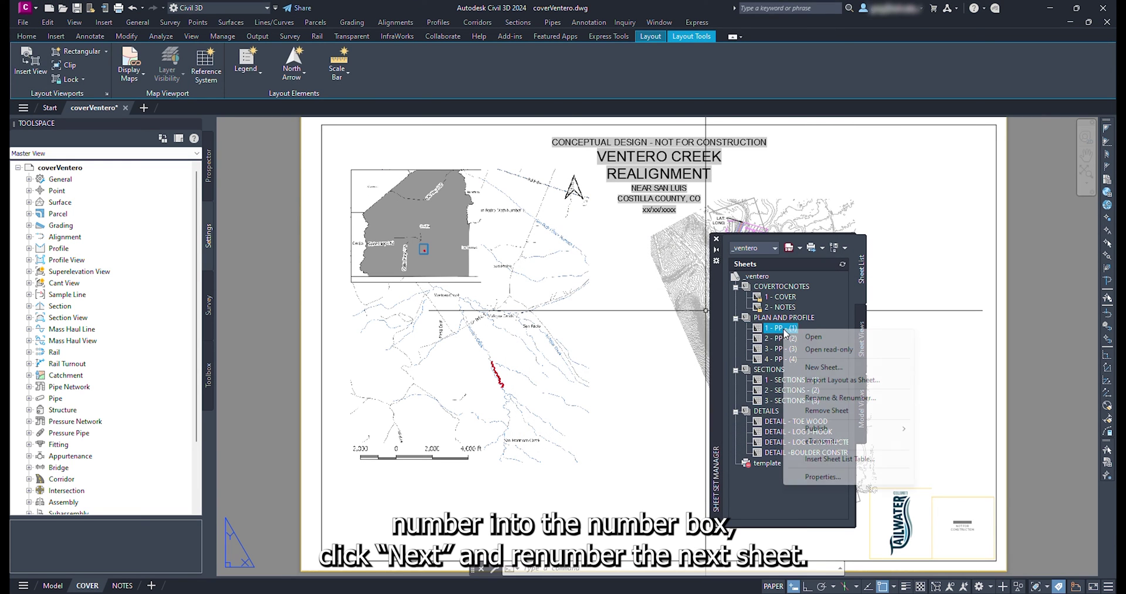
left_click(815, 392)
key("Return")
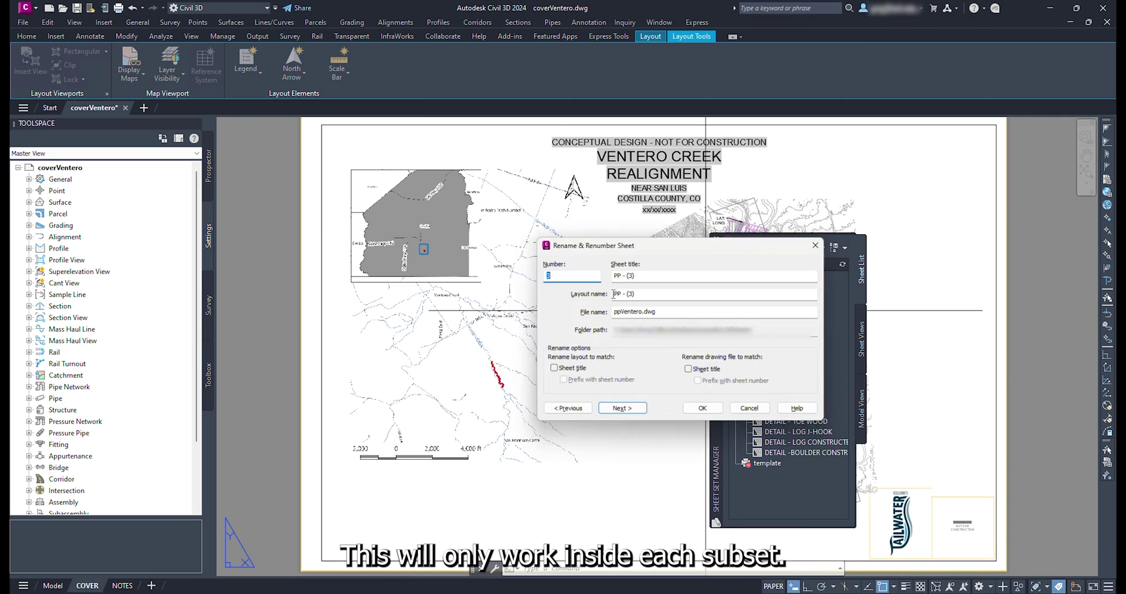
Renumber the three sheets in the SECTIONS subset as 7, 8 and 9
left_click(789, 380)
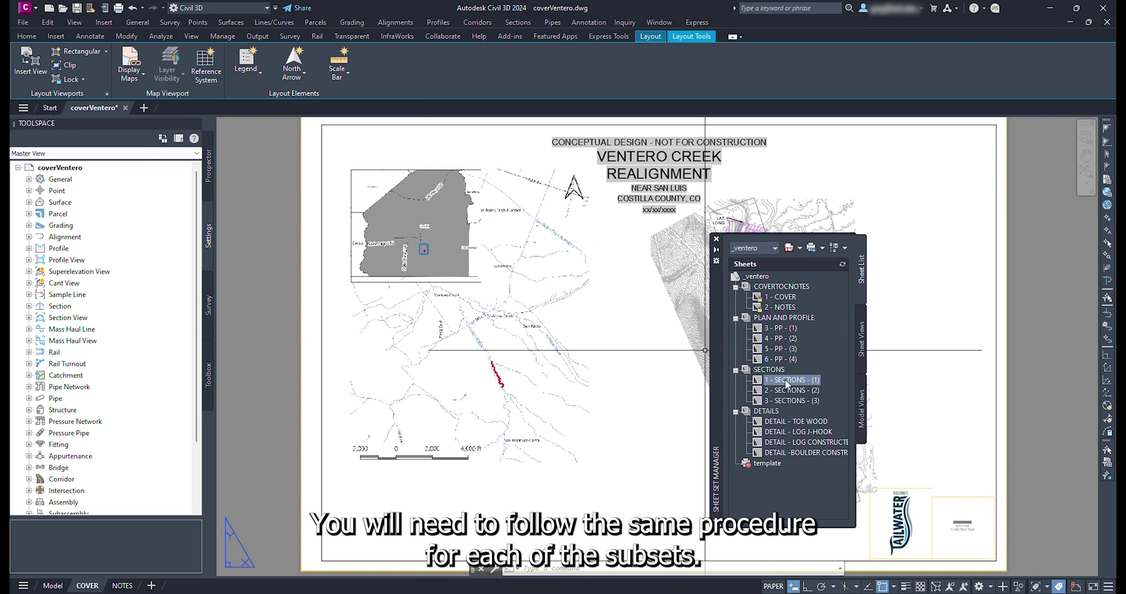
right_click(787, 384)
left_click(823, 491)
type("7")
left_click(621, 410)
type("8")
left_click(622, 410)
type("9")
left_click(707, 410)
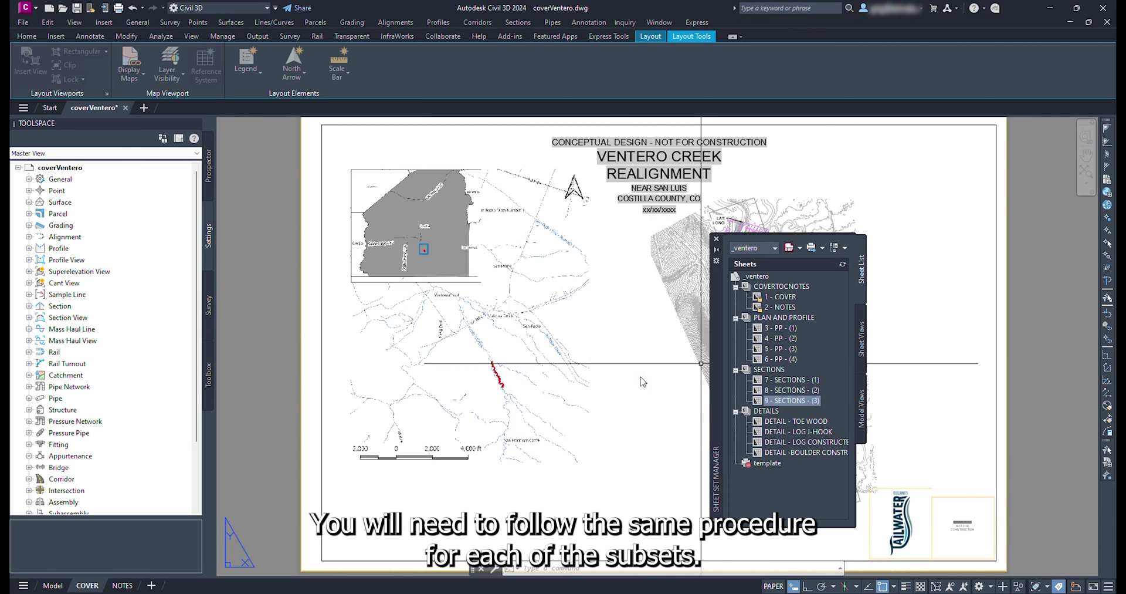
Renumber the four sheets in the DETAILS subset as 10, 11, 12 and 13
right_click(796, 421)
left_click(821, 490)
type("10")
left_click(621, 412)
type("11")
left_click(621, 412)
type("12")
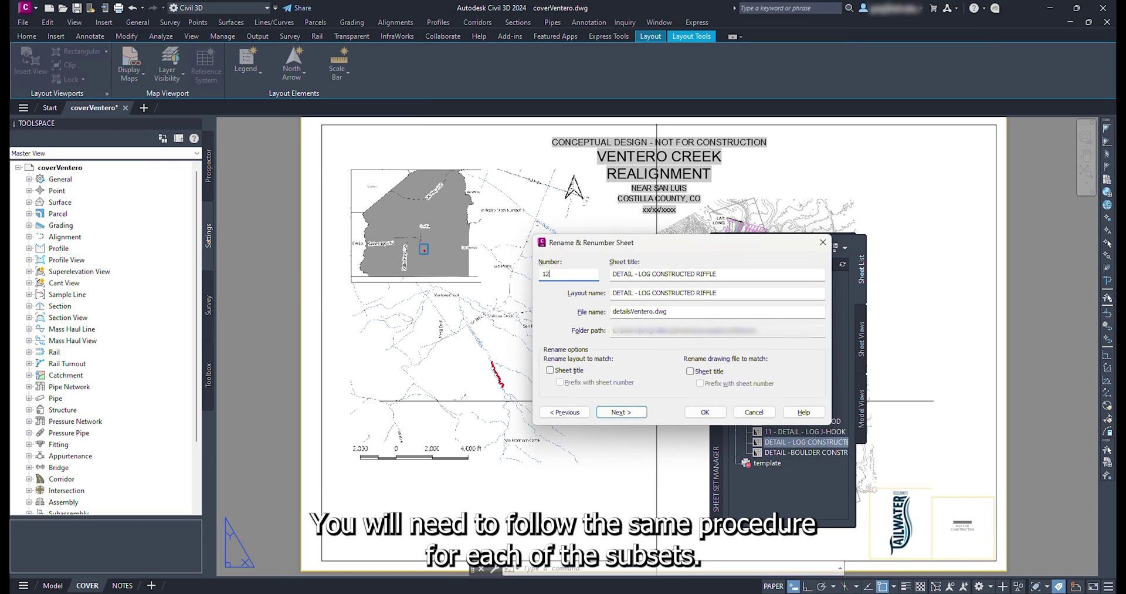
left_click(621, 411)
type("13")
left_click(705, 412)
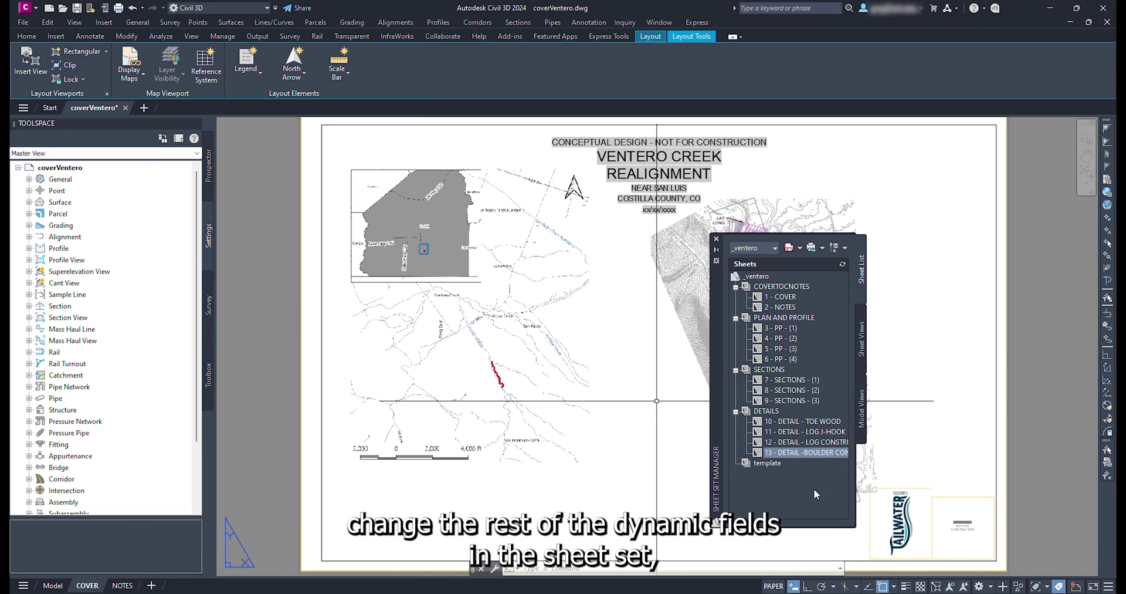
In the _ventero sheet set properties, set NUMSHEETS to 13, DRWN to the drafter's initials and the date to 10/4/2023
right_click(764, 281)
left_click(797, 433)
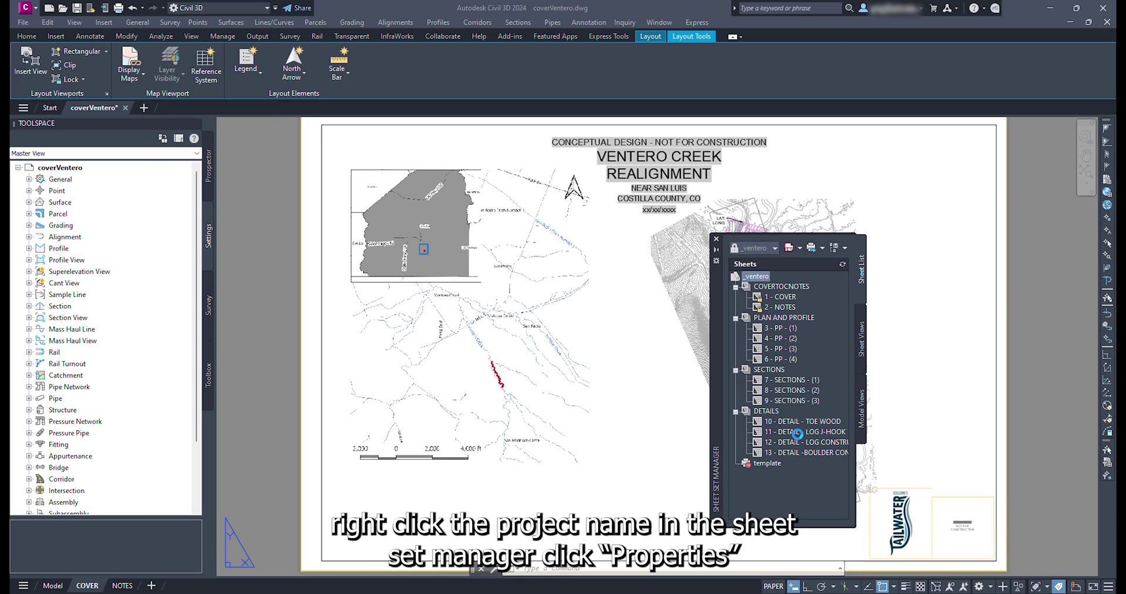
scroll(583, 367, "down", 4)
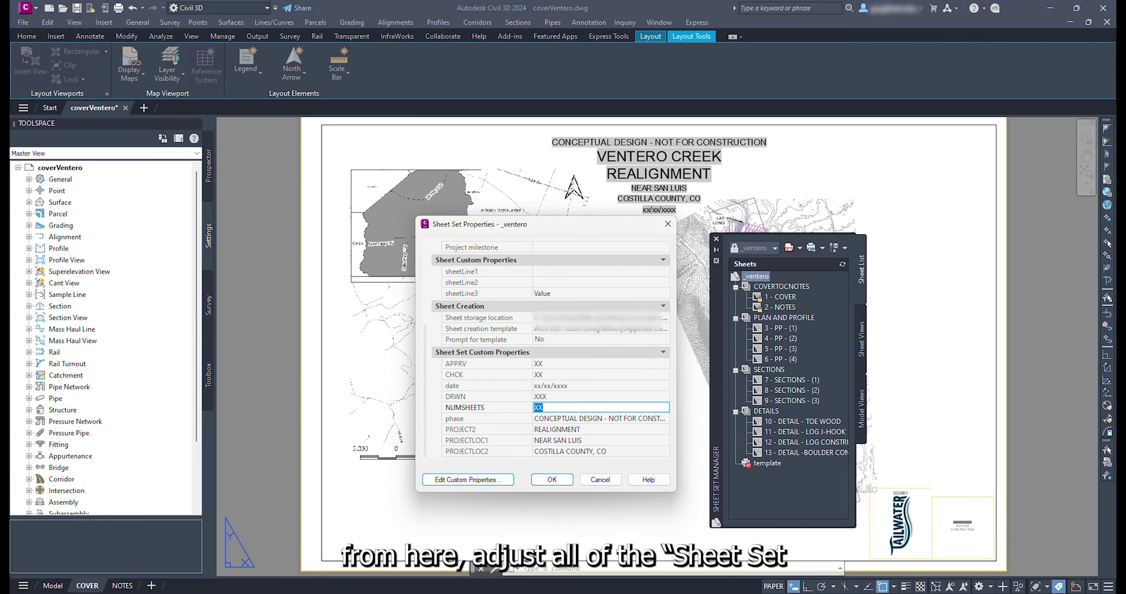
left_click(558, 398)
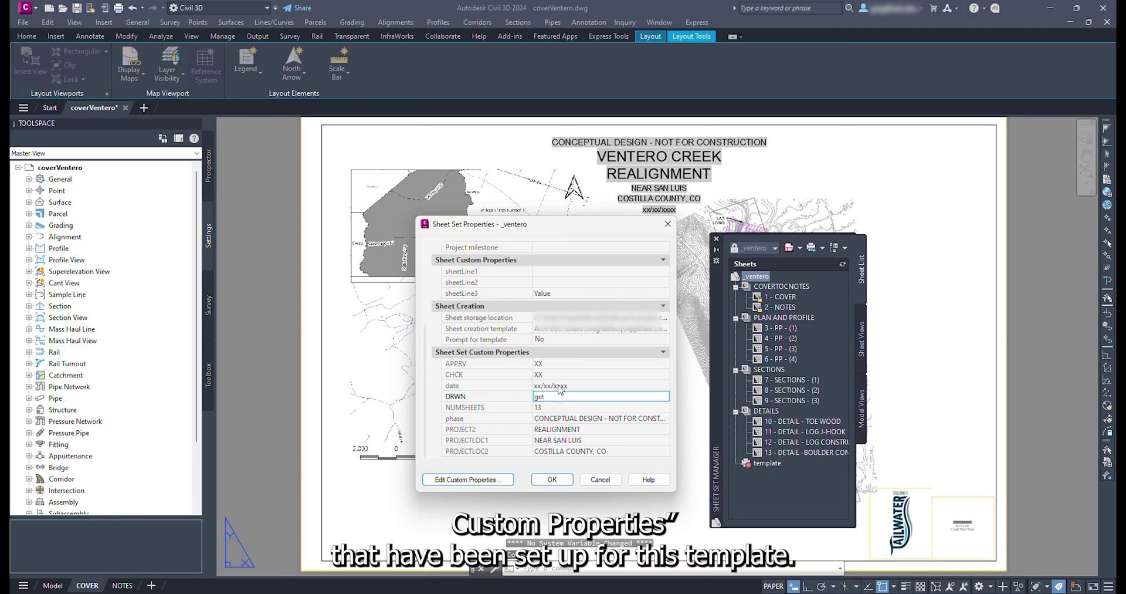
key("shift+Tab")
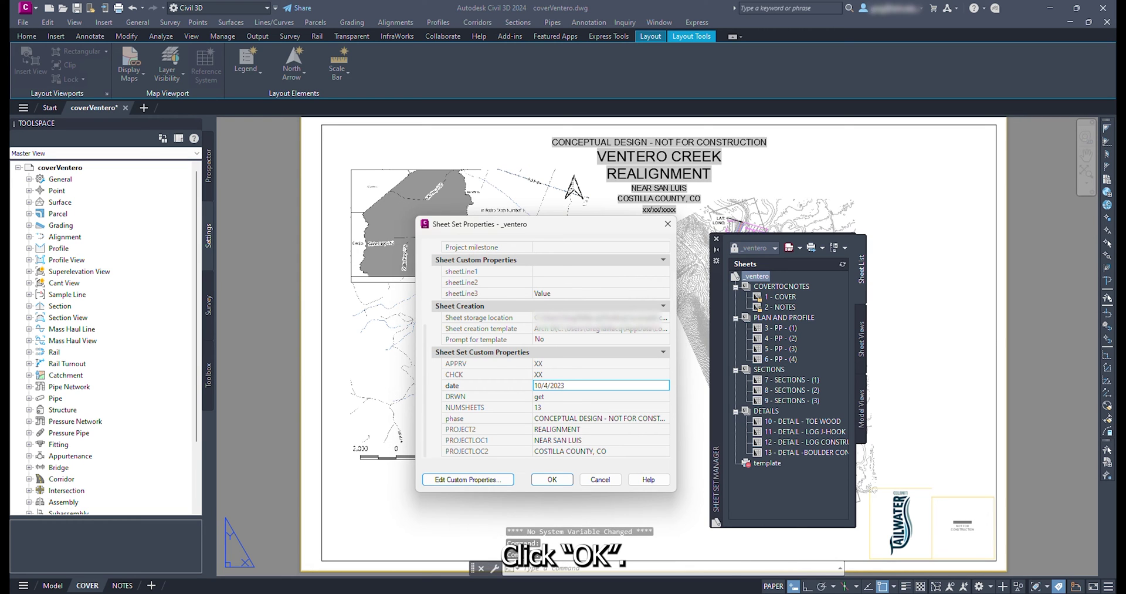
left_click(548, 479)
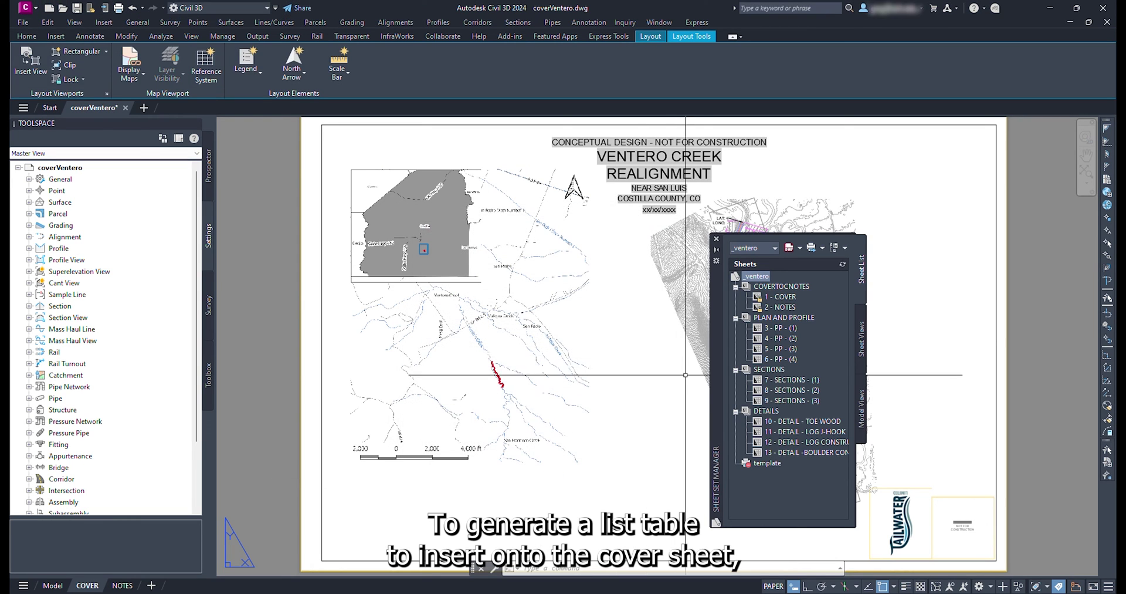
Insert a sheet list table covering the COVERTOCNOTES through DETAILS subsets below the key map, and close the Sheet Set Manager
left_click(775, 286)
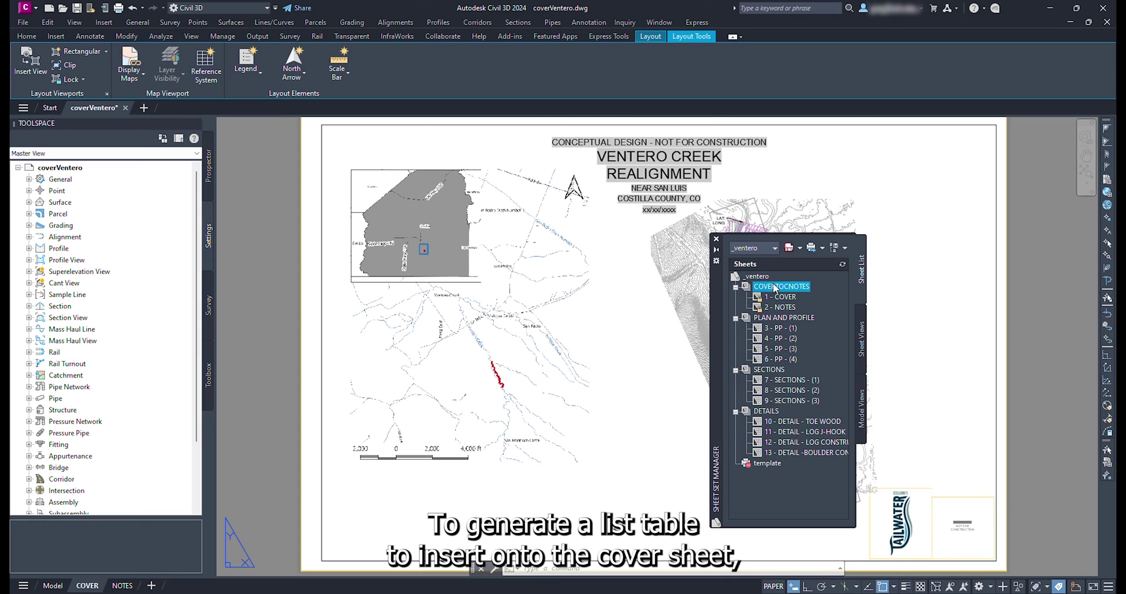
left_click(767, 413, "shift")
right_click(767, 413)
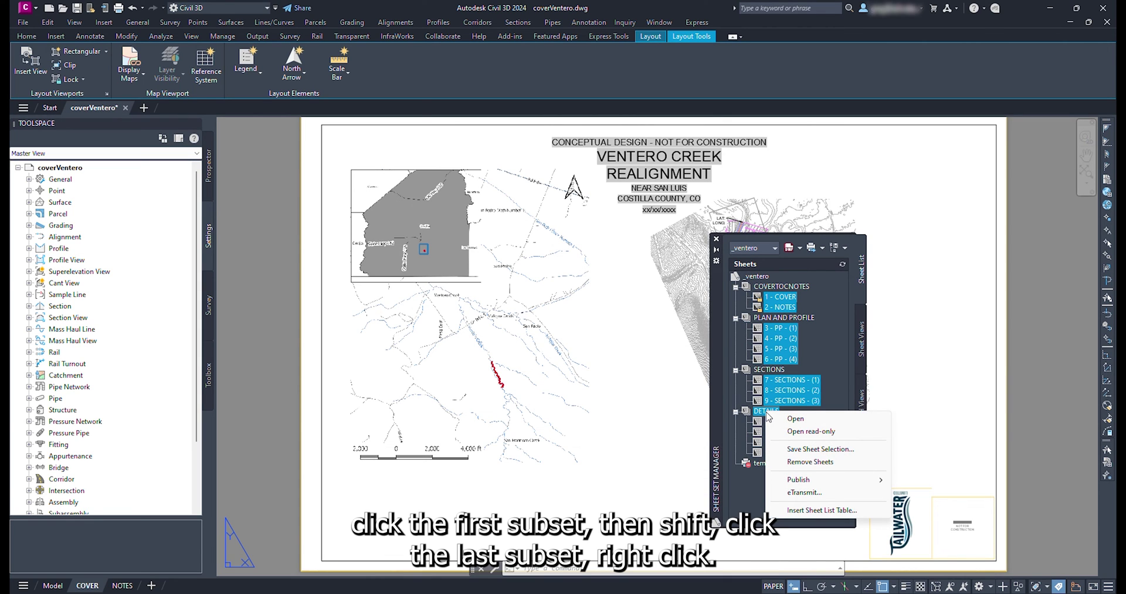
left_click(802, 510)
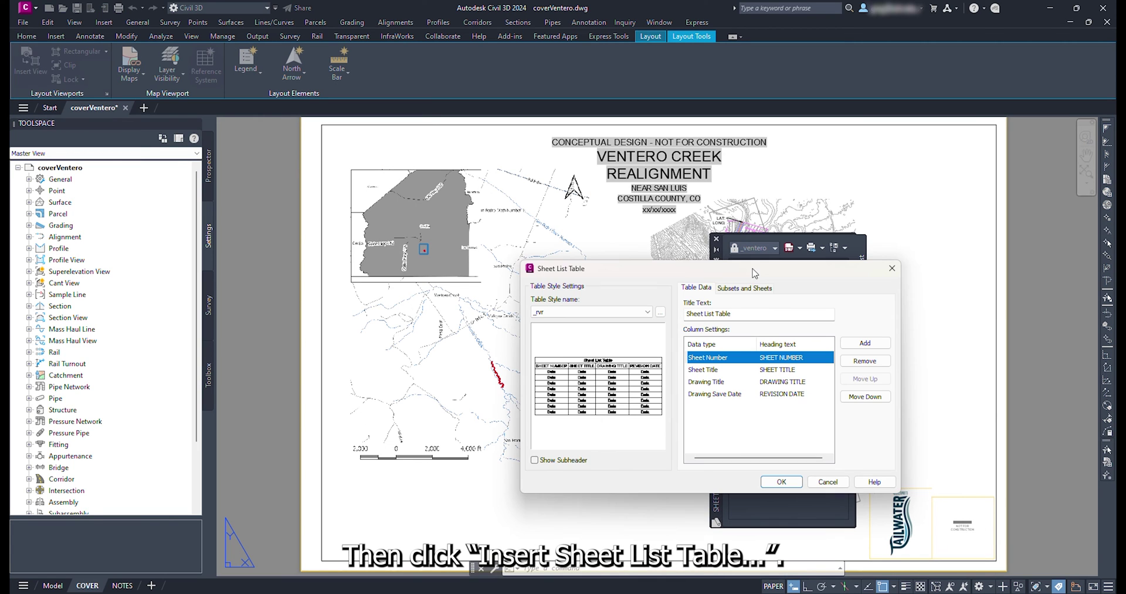
left_click(782, 482)
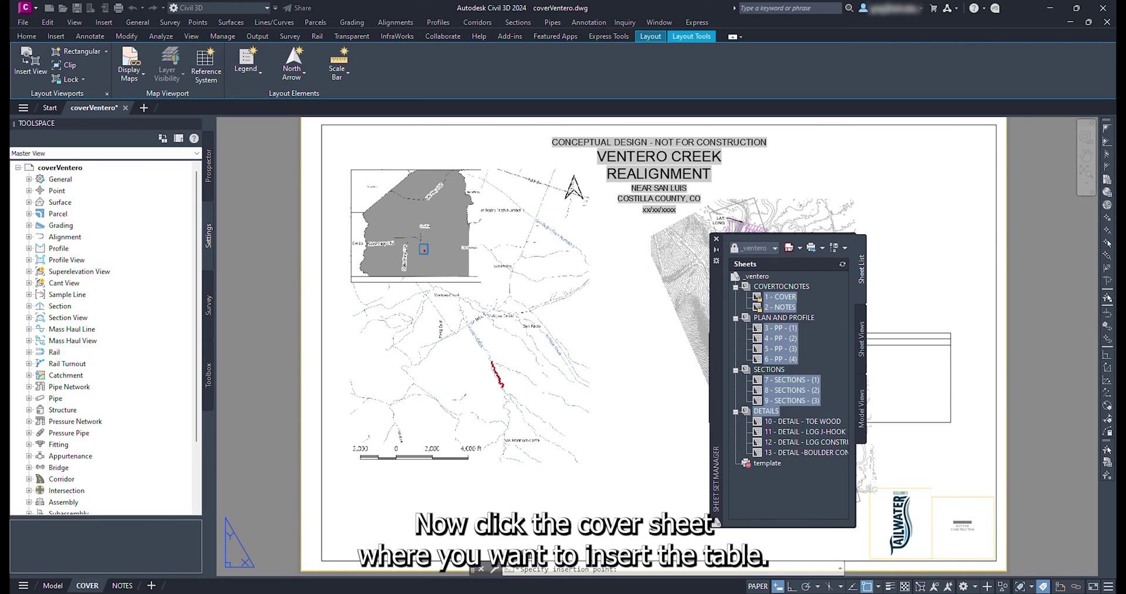
left_click(557, 462)
left_click(716, 239)
Move the vicinity image together with its two LAT/LONG labels slightly to the right on the cover sheet
mouse_move(654, 433)
middle_mouse_down()
mouse_move(669, 333)
mouse_move(661, 427)
middle_mouse_up()
left_click(623, 362)
left_click(571, 362)
left_click(552, 363)
key("Escape")
left_click(769, 184)
left_click(791, 159)
left_click(749, 220)
type("m")
key("Return")
left_click(694, 352)
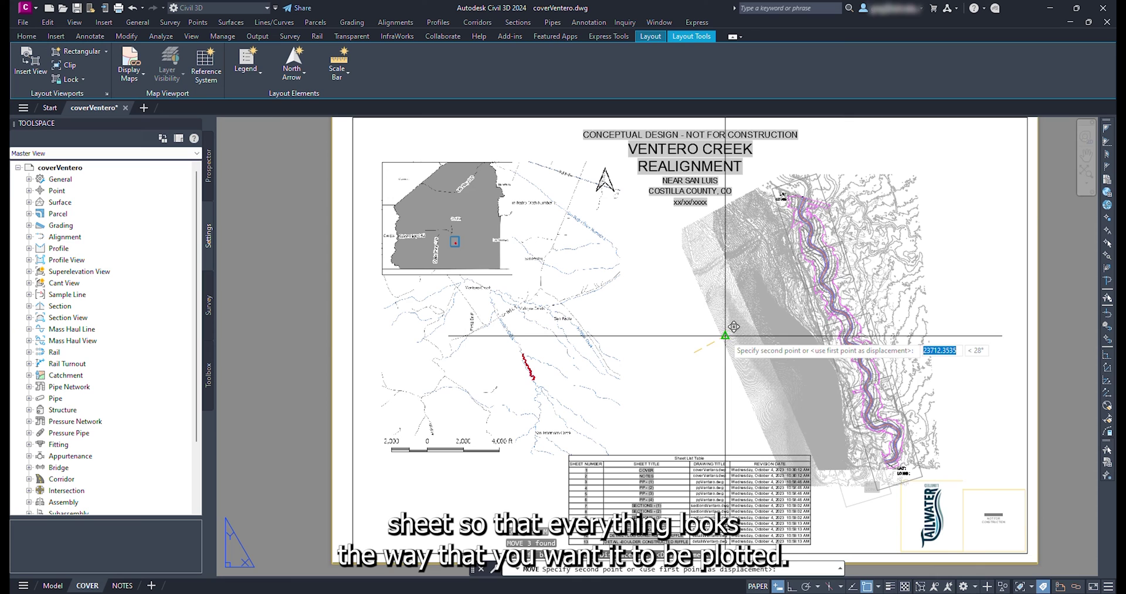
left_click(734, 327)
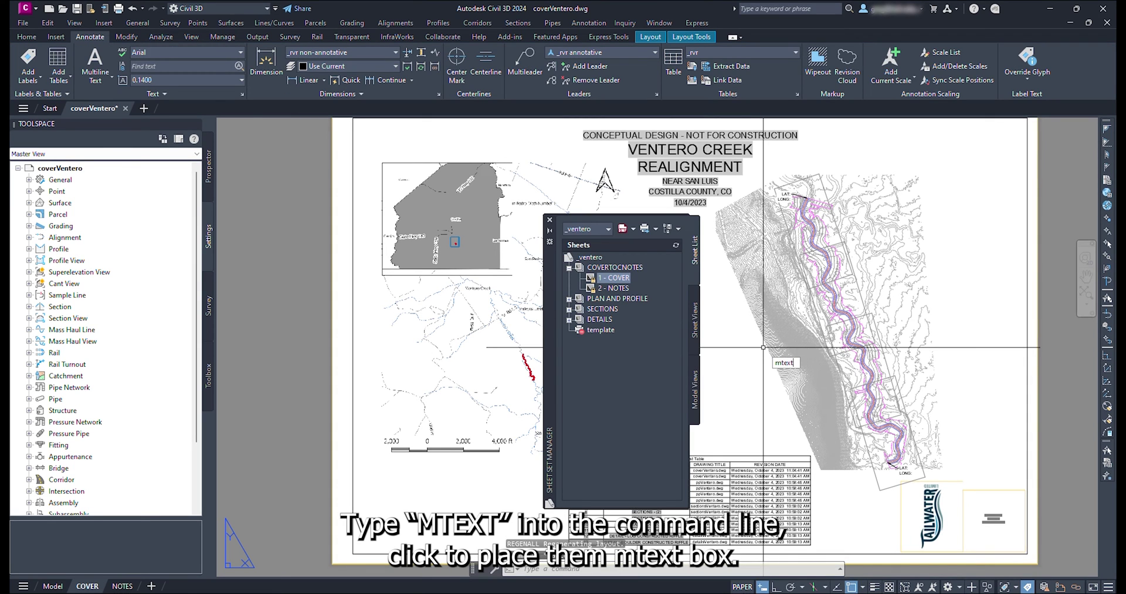
Create a multiline text box beside the upper-right corner of the vicinity image containing the word SHEET
key("Return")
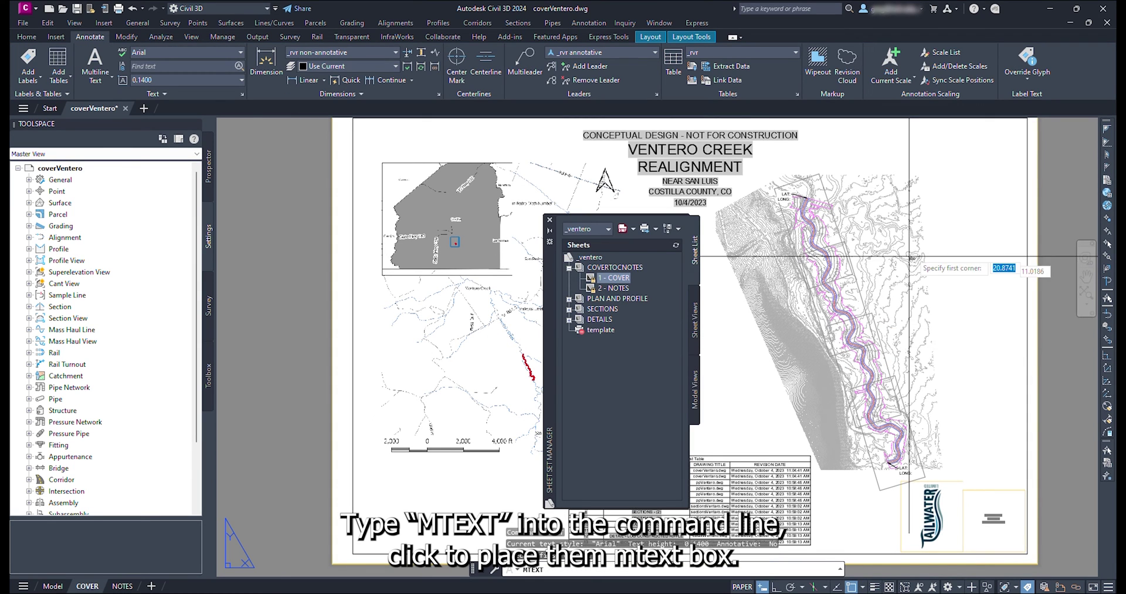
left_click(941, 181)
left_click(956, 211)
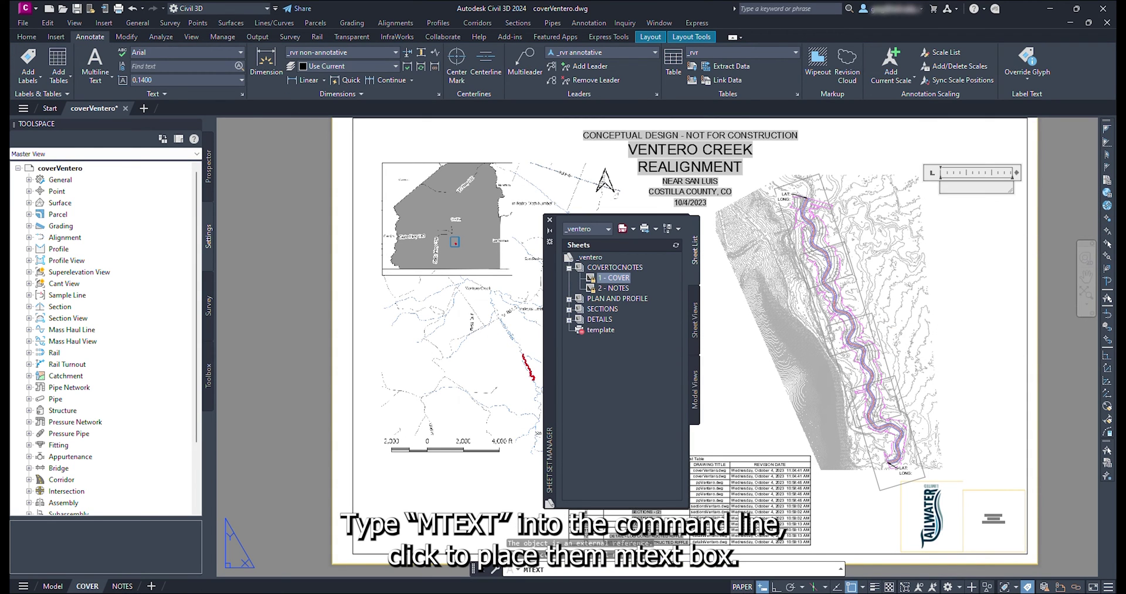
type("SHEET")
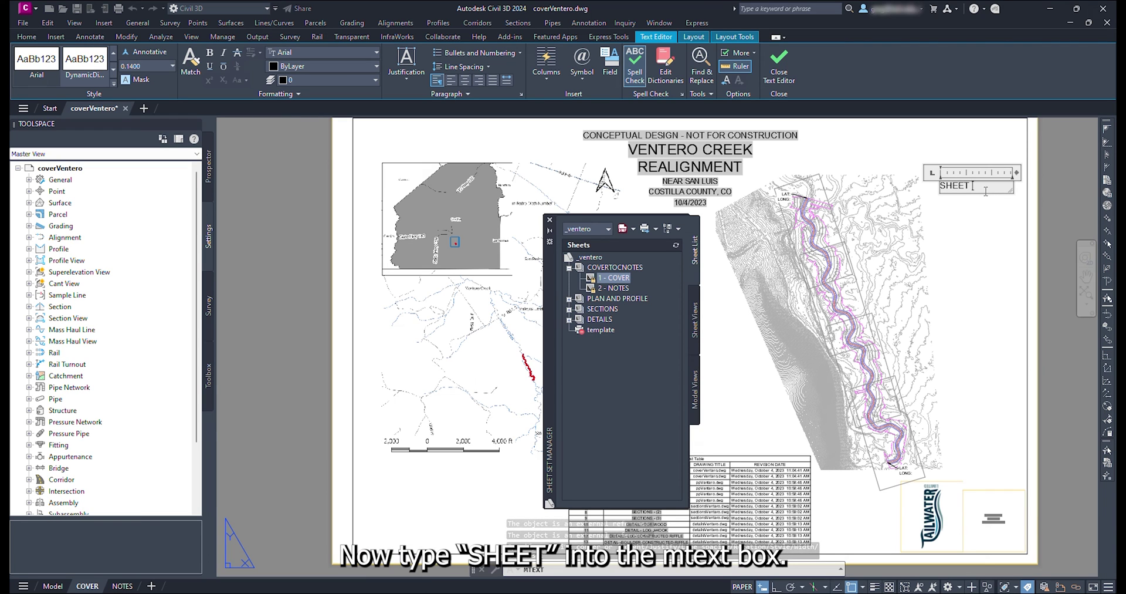
Add a SheetSet field after the word SHEET that shows the sheet number of PP - (1)
right_click(972, 188)
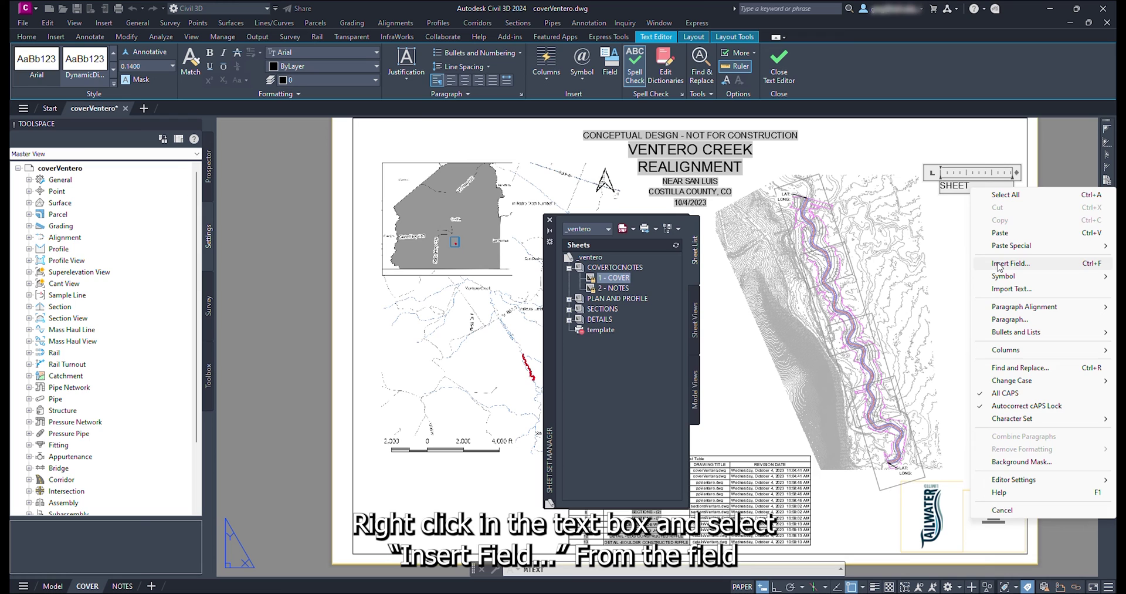
left_click(1000, 264)
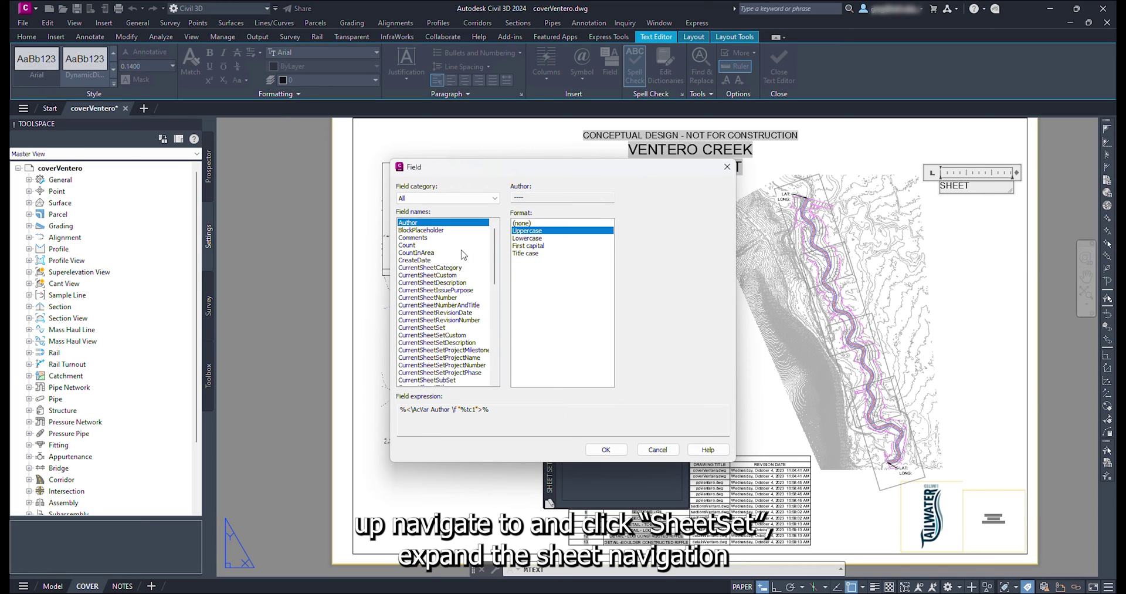
scroll(462, 254, "down", 12)
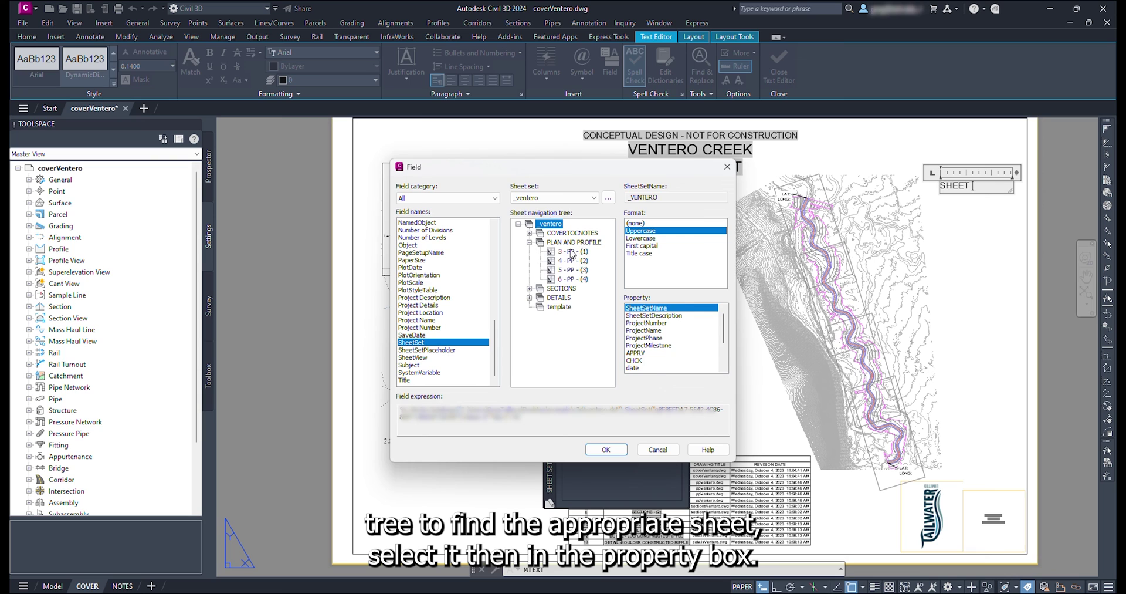
left_click(572, 252)
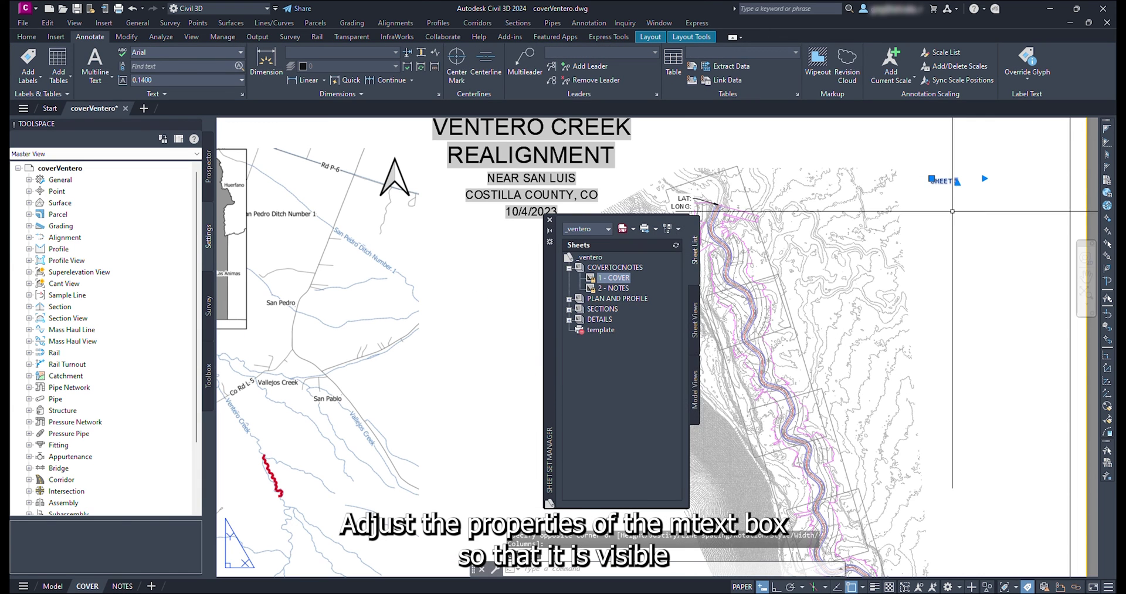
Set the SHEET 3 label's justification to Middle center and its text height to 0.2
left_click(812, 382)
left_click(812, 428)
left_click(815, 397)
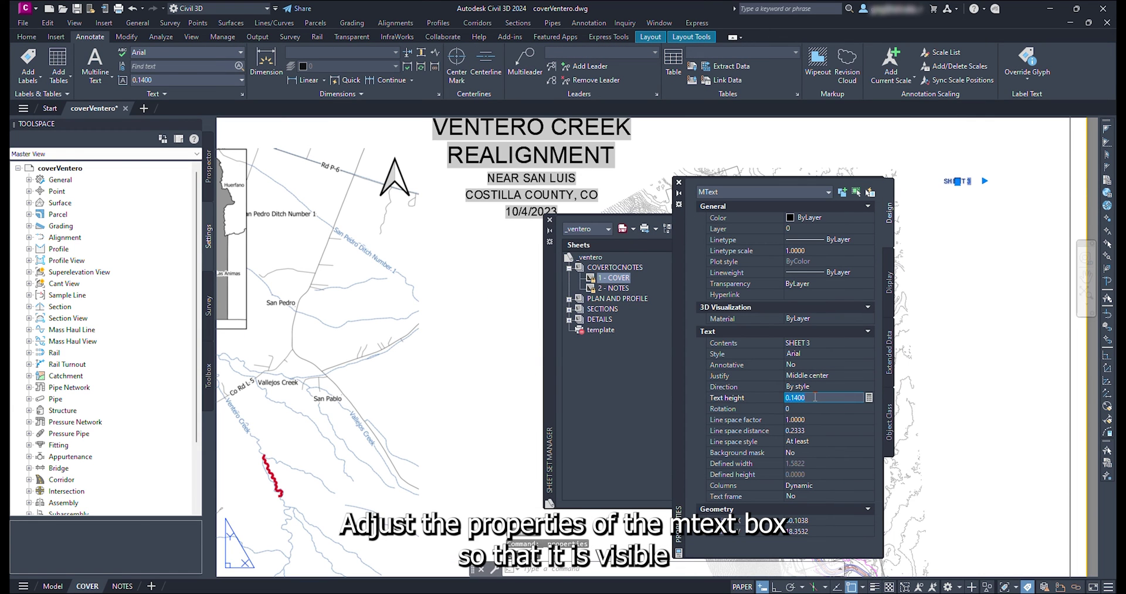
type(".2")
key("Tab")
left_click(679, 182)
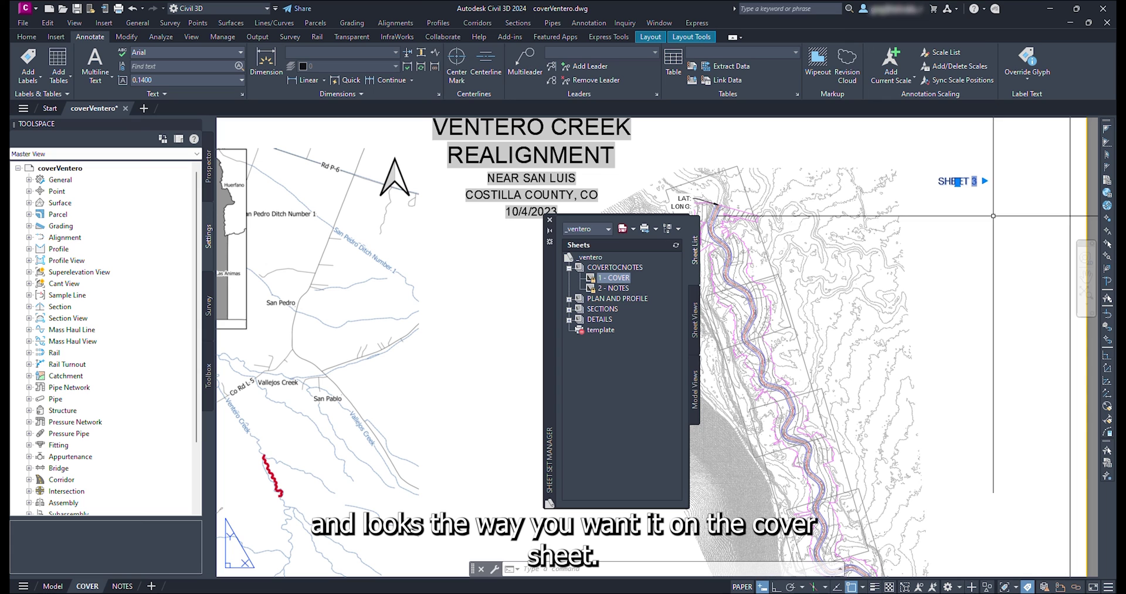
key("Escape")
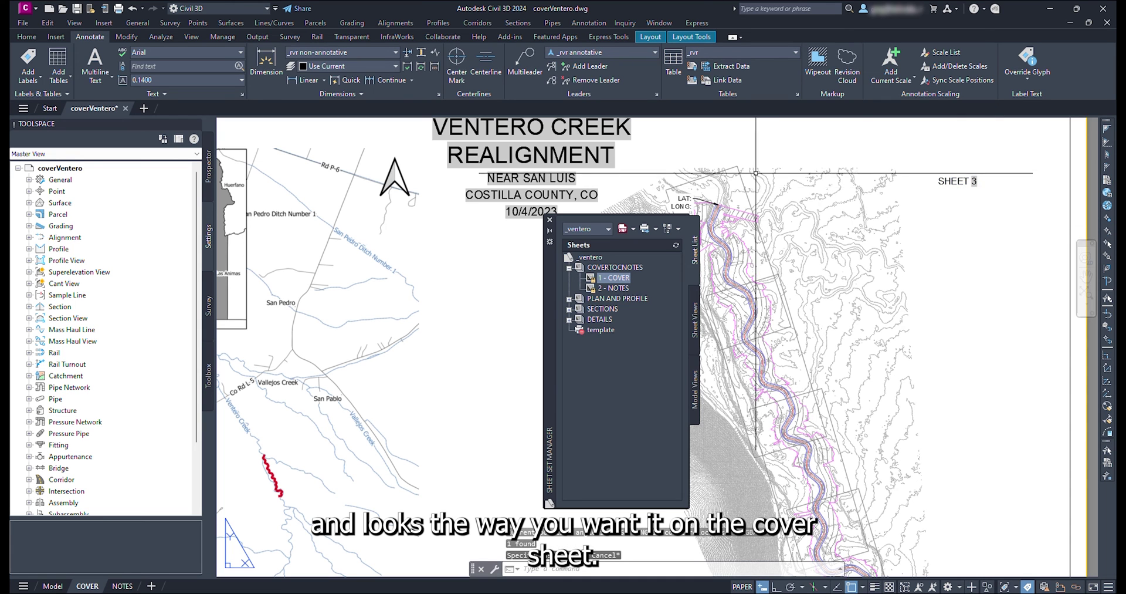
Turn off all xref layers of the vicinity drawing except the view frame layer
type("la")
key("Return")
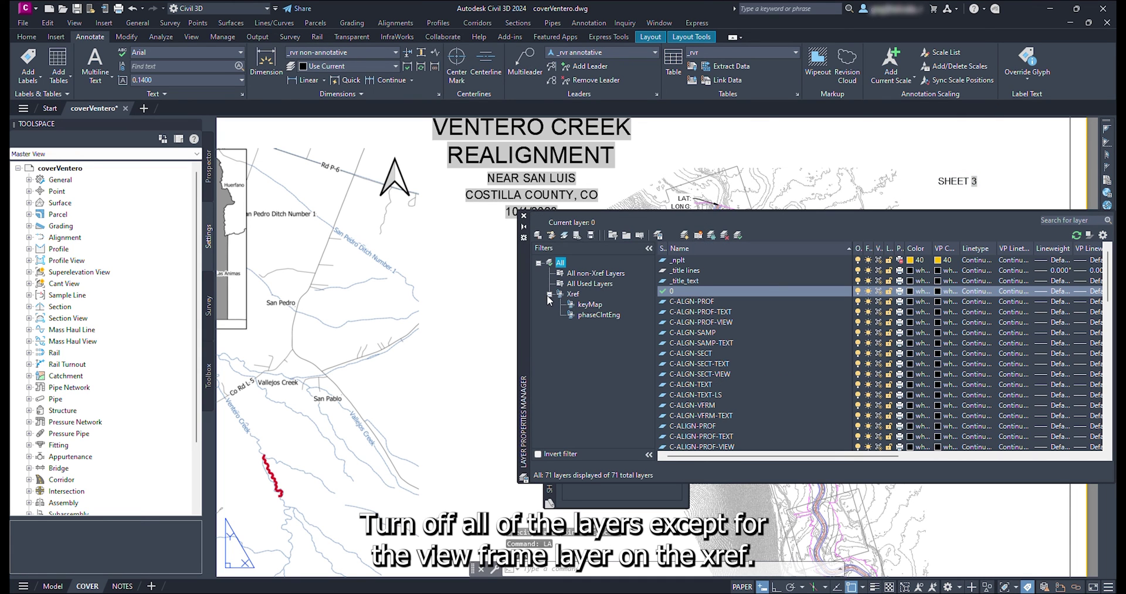
left_click(590, 304)
left_click(713, 271)
left_click(709, 384, "shift")
left_click(859, 384)
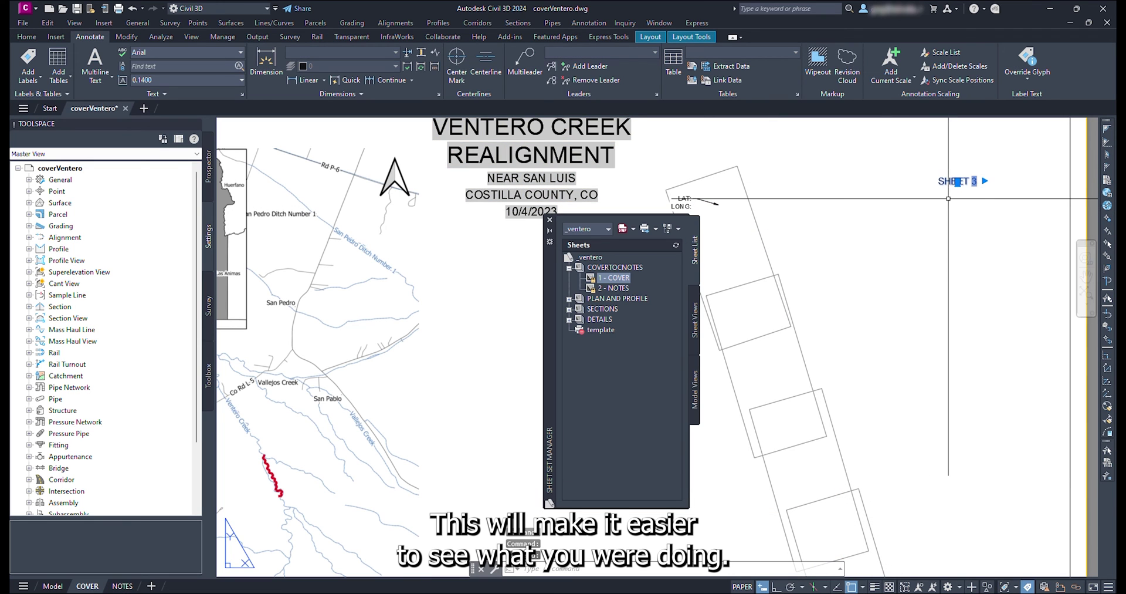
Move the SHEET 3 label closer to the view frames, just outside the northernmost frame
left_click(958, 182)
left_click(810, 239)
Draw polyline guidelines straight across the middle of each of the four view frames
middle_click_drag(832, 302, 915, 353)
type("pl")
key("Return")
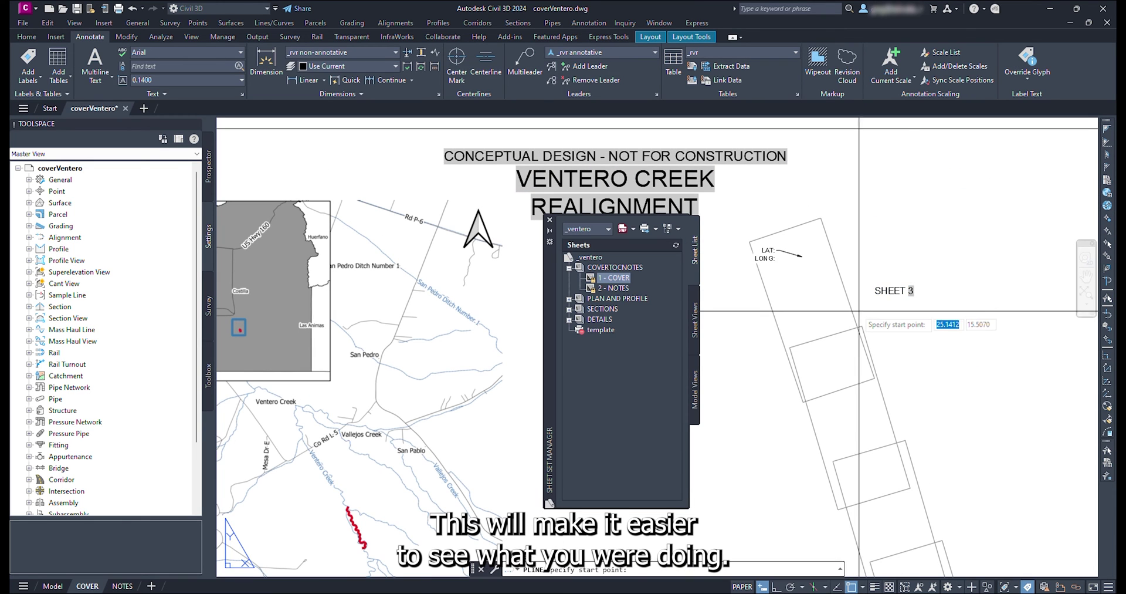
left_click(929, 520)
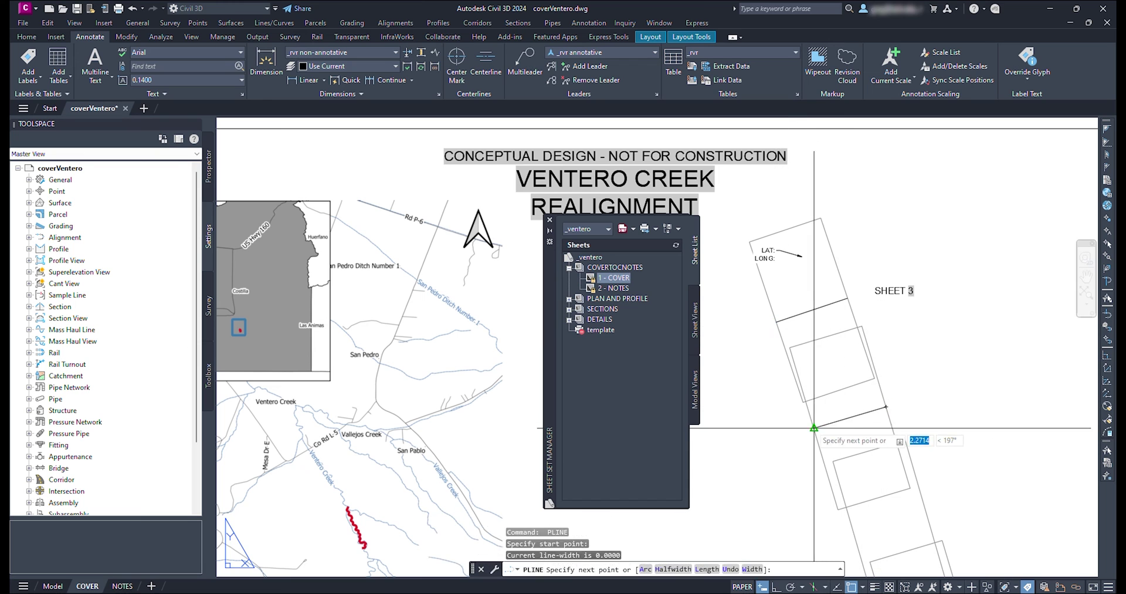
left_click(857, 542)
key("Return")
middle_click_drag(942, 501, 849, 298)
key("Return")
left_click(874, 420)
left_click(802, 442)
key("Return")
Move the SHEET 3 label onto the midpoint of the guideline in the southernmost view frame
middle_click_drag(792, 176, 798, 317)
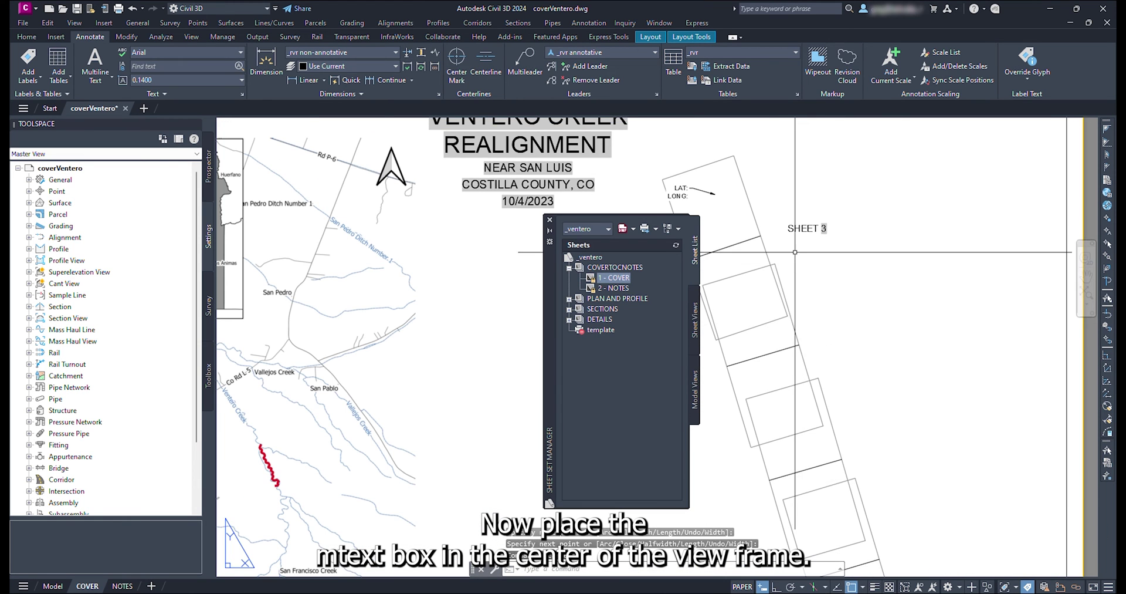
left_click(808, 230)
left_click(808, 228)
middle_click_drag(833, 499, 814, 230)
left_click(825, 300)
Rotate the SHEET 3 label about its center by reference, aligning it with the long edge of the view frame
type("ro")
key("Return")
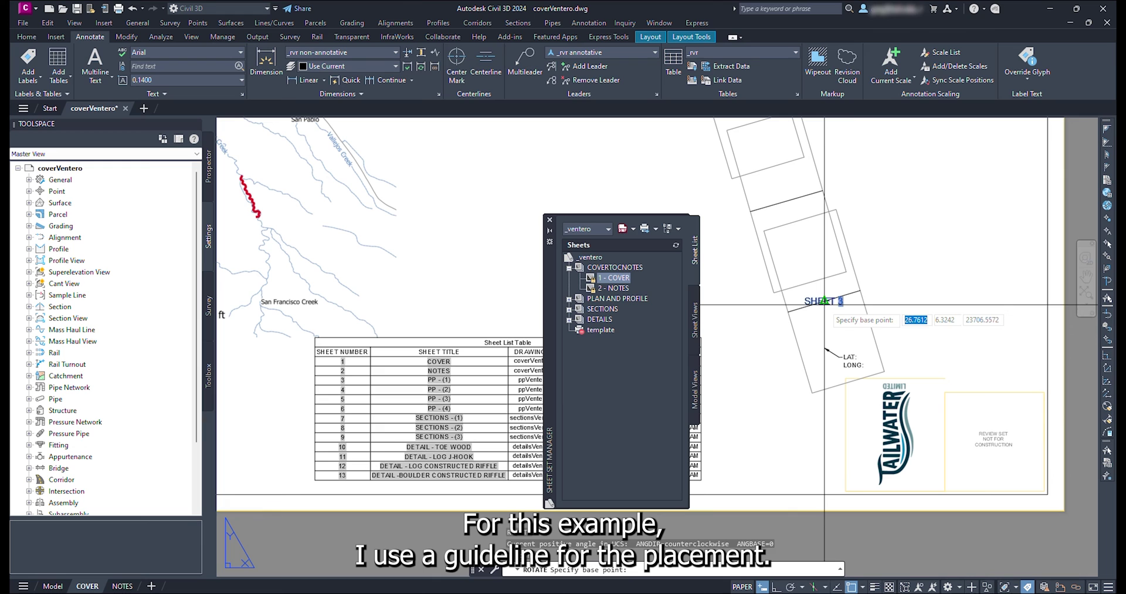
left_click(824, 304)
type("r")
key("Return")
left_click(807, 303)
left_click(843, 297)
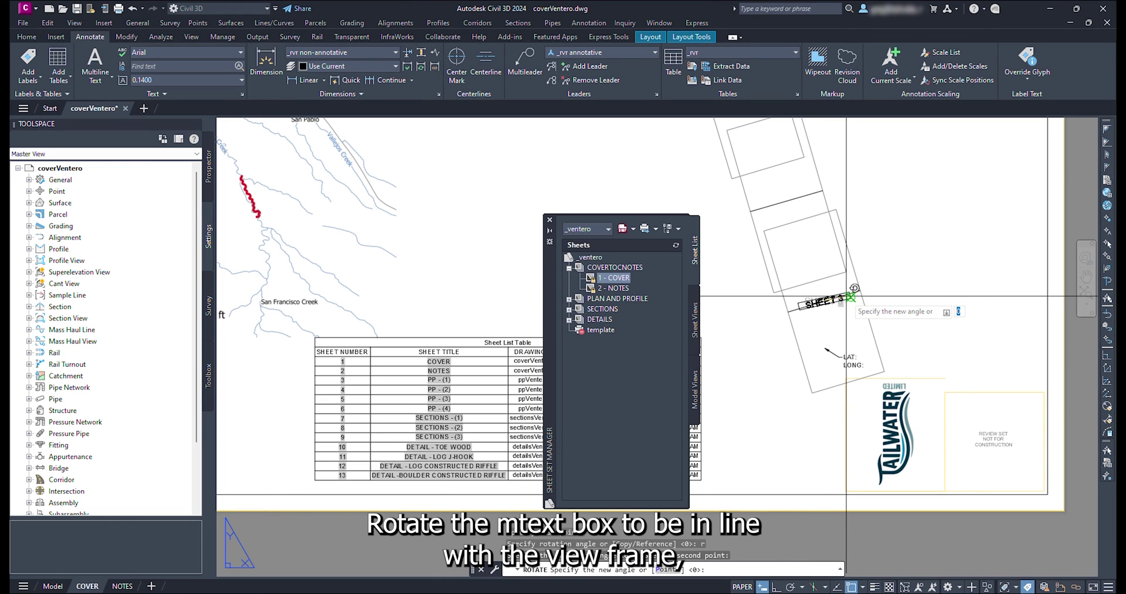
type("p")
key("Return")
left_click(839, 210)
left_click(863, 289)
key("Escape")
left_click(826, 309)
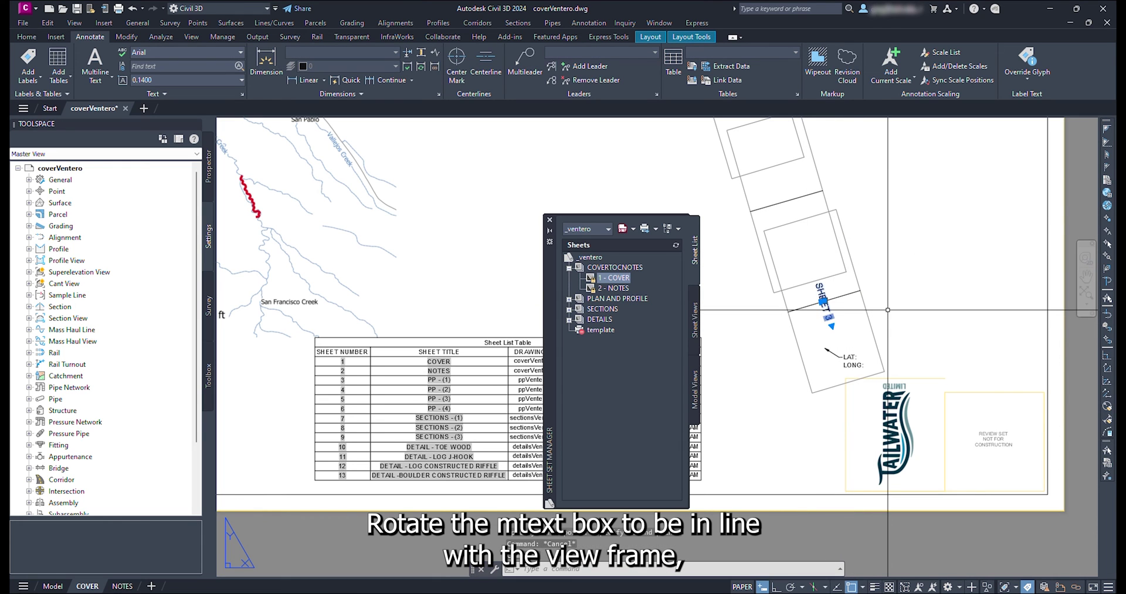
Copy the SHEET 3 label to the guideline midpoint in the next view frame north and rotate it by reference along the frame's long edge
left_click(823, 301)
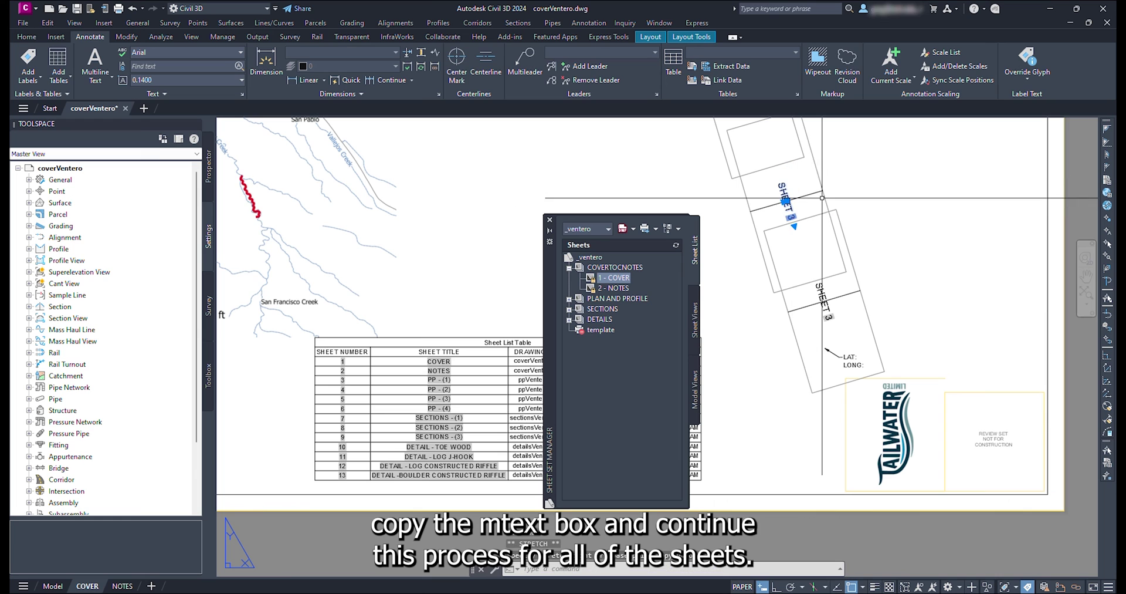
type("ro")
key("Return")
left_click(785, 201)
type("r")
key("Return")
left_click(783, 174)
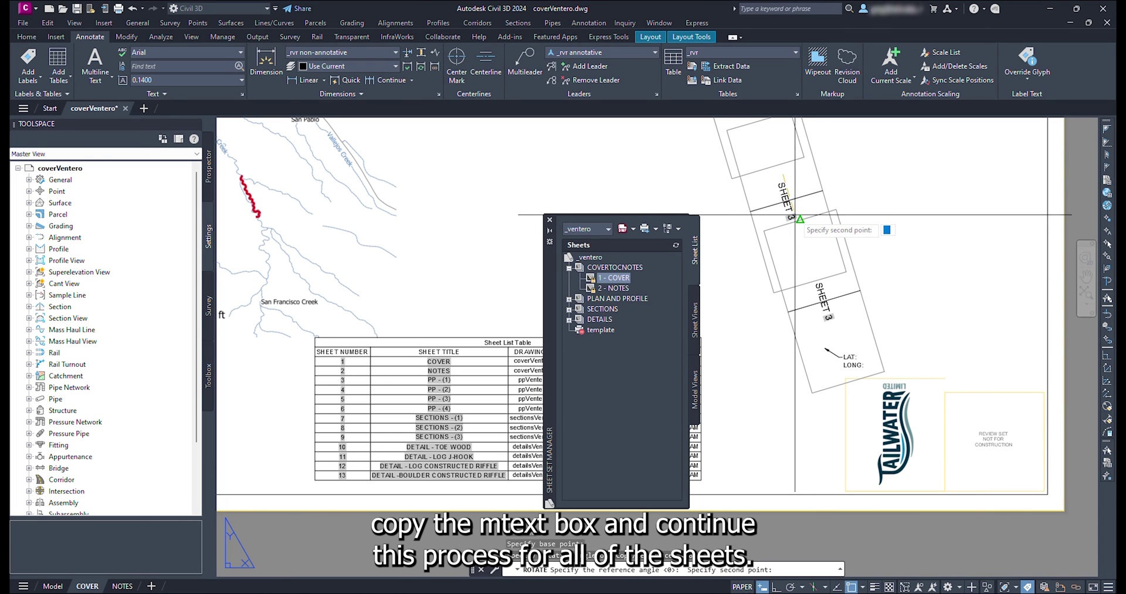
left_click(798, 224)
type("p")
key("Return")
left_click(822, 183)
left_click(845, 271)
Change the sheet number field in the label on the second view frame from the south to reference sheet 4
middle_click_drag(824, 176, 836, 368)
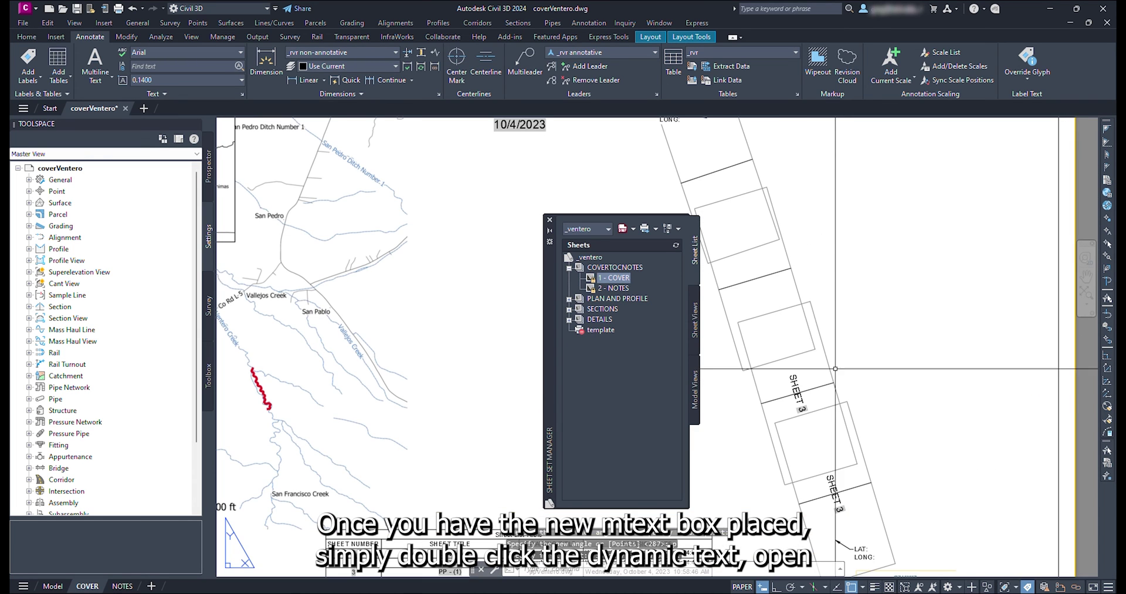
left_click(836, 369)
double_click(801, 393)
double_click(814, 393)
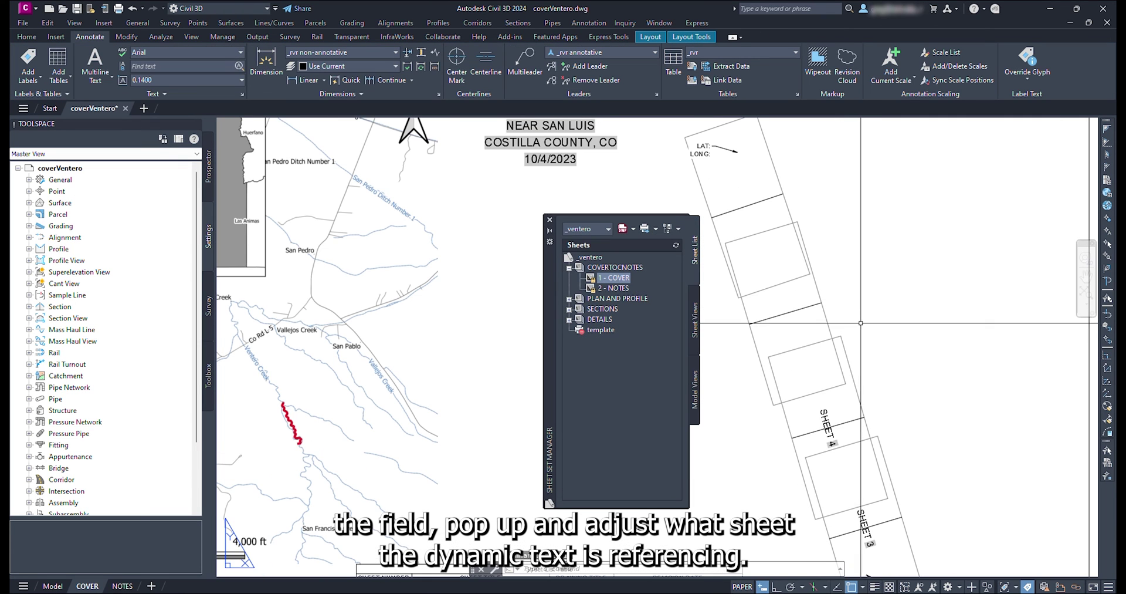
Paste another SHEET 3 label and move it onto the guideline midpoint of the third view frame from the south
key("ctrl+v")
left_click(863, 336)
left_click(871, 305)
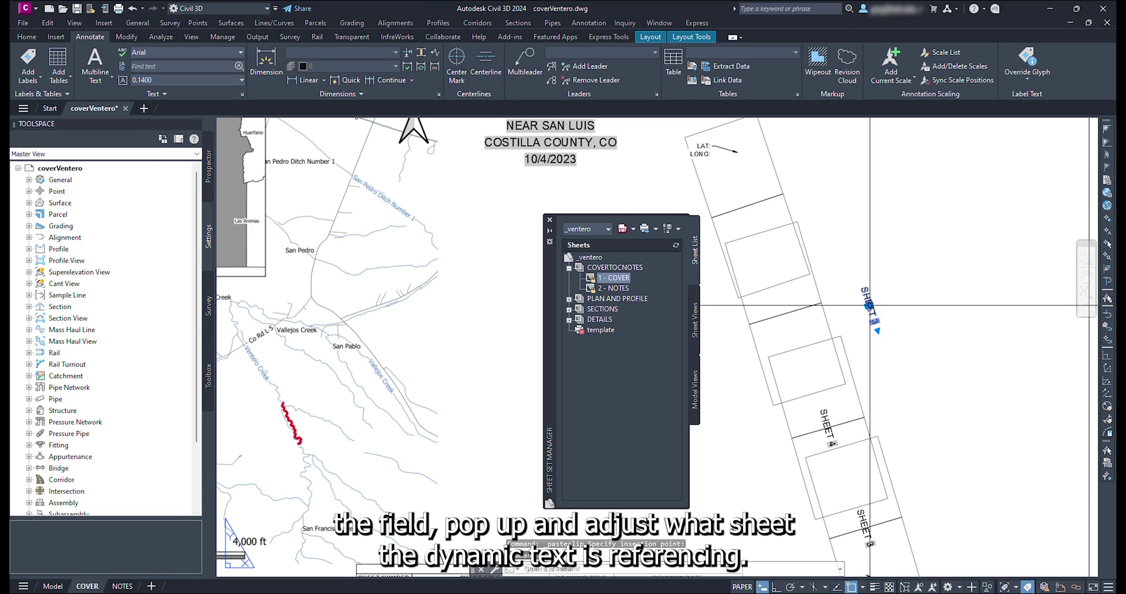
left_click(870, 305)
left_click(785, 313)
Rotate the pasted label in the third view frame by reference, aligning it with the frame's long edge
type("ro")
key("Return")
left_click(786, 313)
type("r")
key("Return")
left_click(785, 313)
left_click(798, 323)
type("p")
key("Return")
left_click(822, 303)
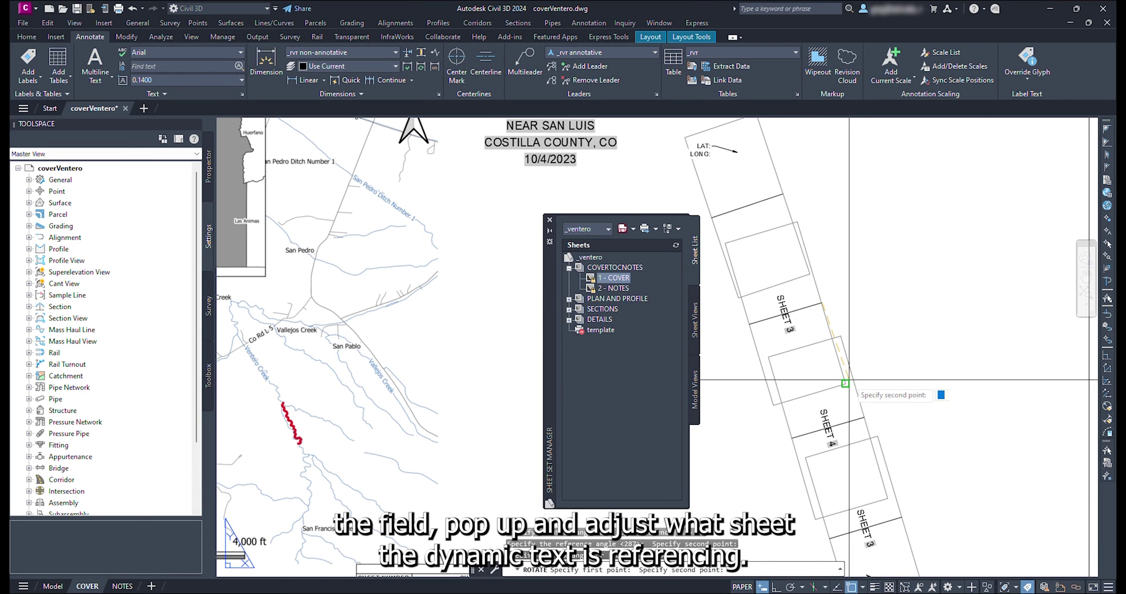
left_click(864, 417)
Change the sheet number field of the third view frame's label to reference sheet 5
double_click(790, 329)
double_click(803, 315)
left_click(575, 273)
left_click(614, 444)
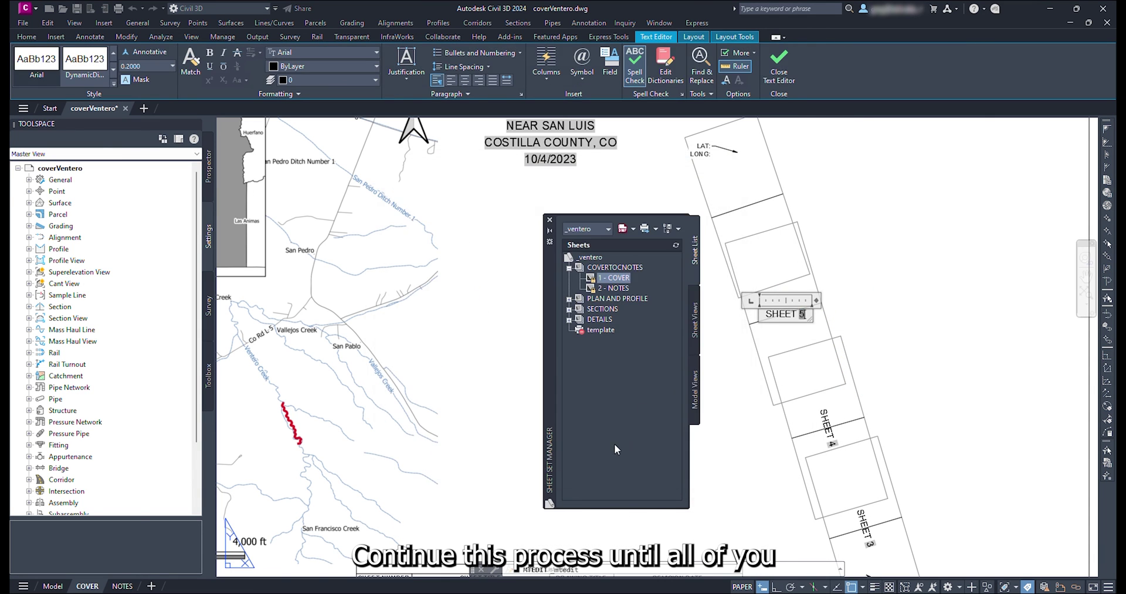
left_click(814, 337)
Paste one more SHEET 3 label and move it onto the guideline midpoint of the northernmost view frame
key("ctrl+v")
left_click(822, 248)
left_click(831, 217)
left_click(830, 217)
left_click(747, 206)
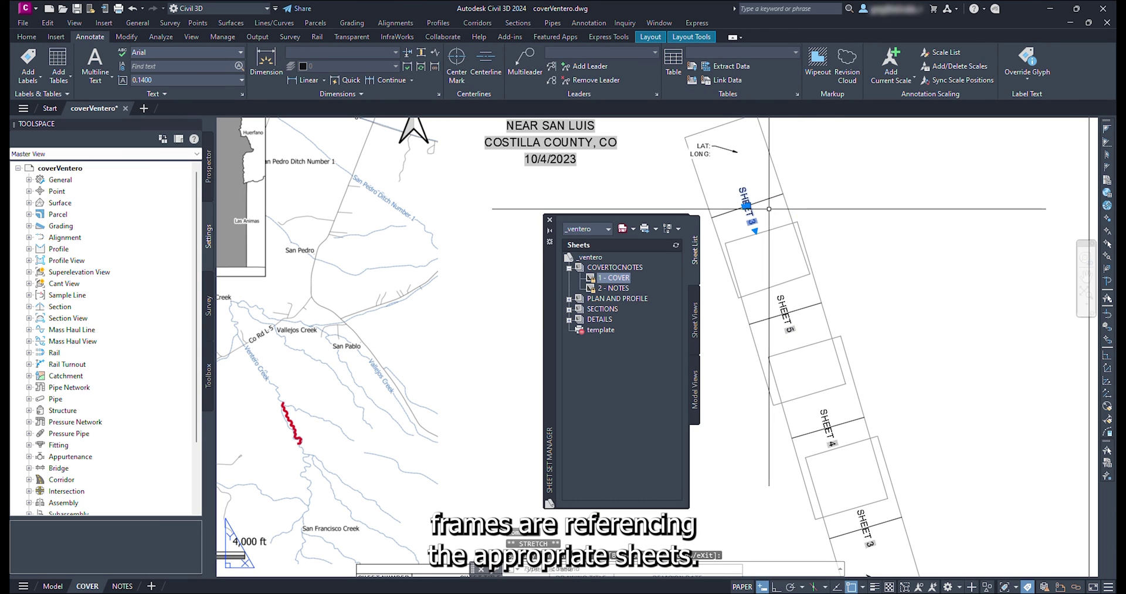
type("r")
key("Return")
left_click(748, 205)
key("Escape")
Rotate the label in the northernmost view frame by reference so it runs parallel to the frame's long edge
type("r")
key("Return")
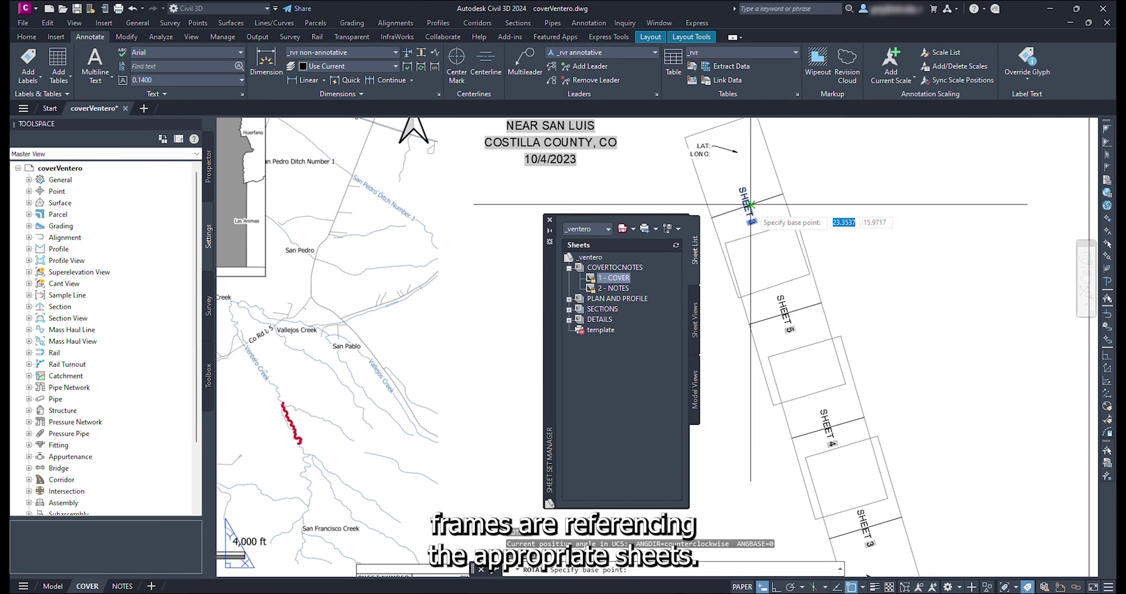
left_click(751, 204)
type("r")
key("Return")
left_click(751, 204)
left_click(759, 224)
type("p")
key("Return")
left_click(783, 194)
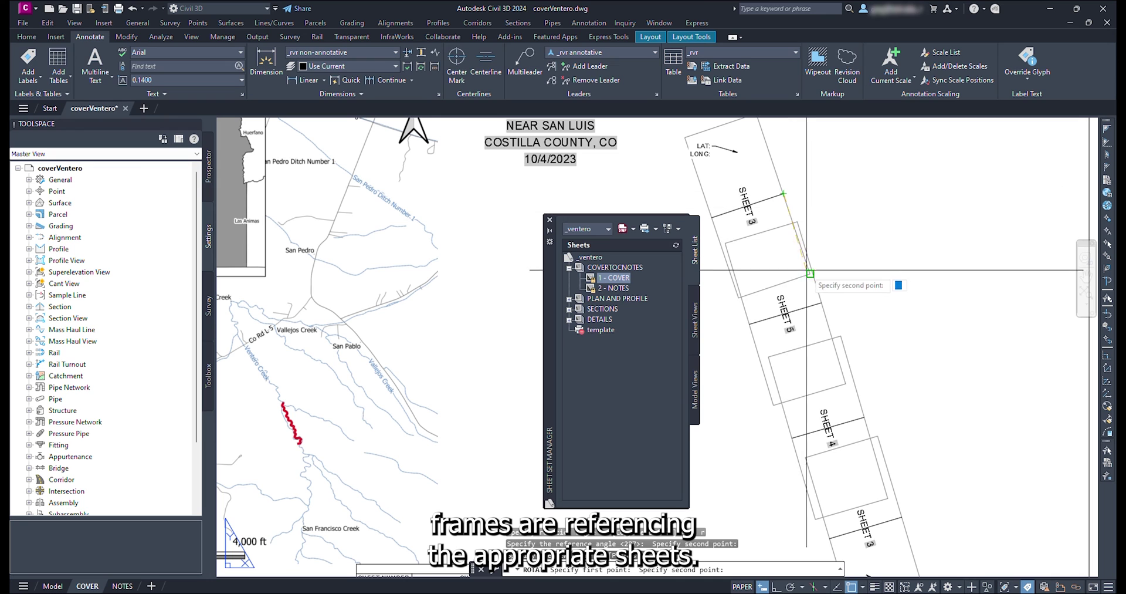
left_click(807, 271)
Change the sheet number field of the northernmost view frame's label to reference sheet 6
double_click(753, 222)
double_click(763, 207)
left_click(573, 279)
left_click(608, 448)
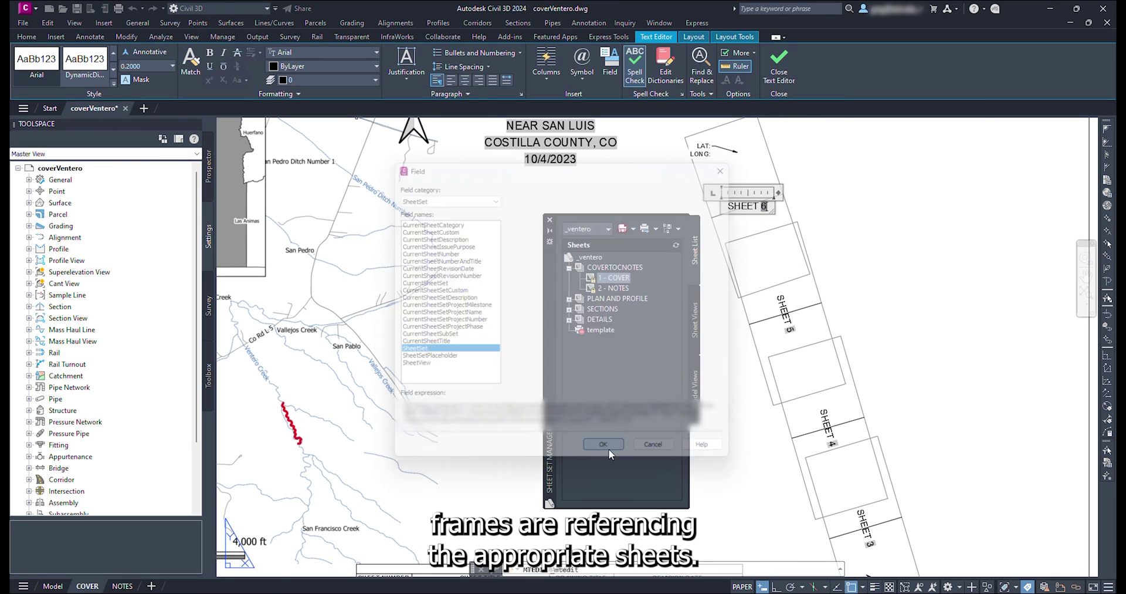
left_click(857, 256)
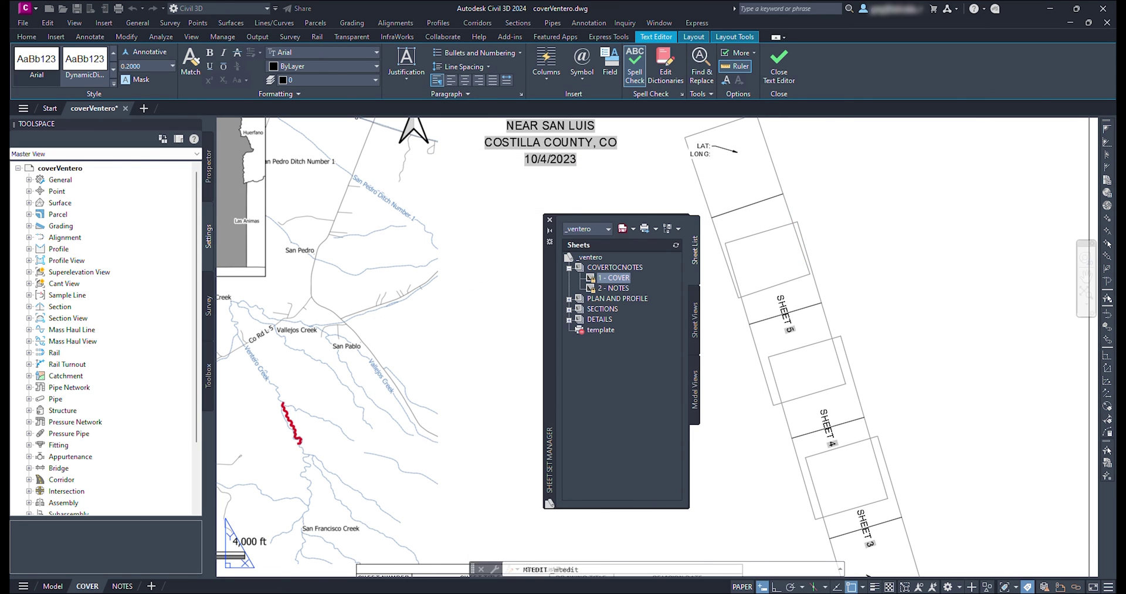
Delete the four guidelines crossing the middle of the view frames
left_click(811, 303)
left_click(748, 206)
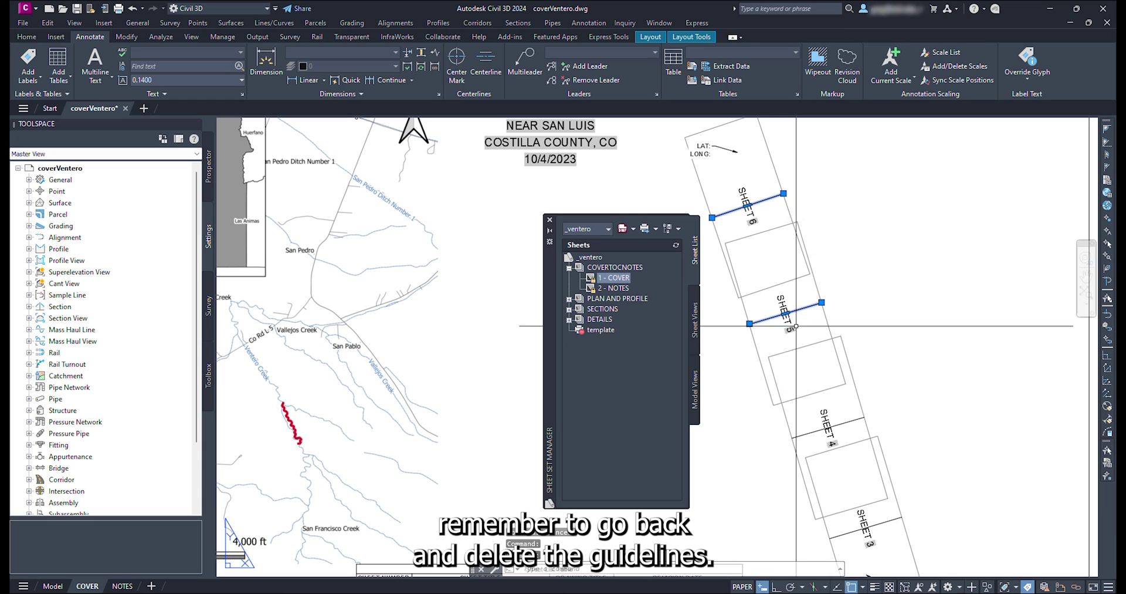
left_click(850, 415)
left_click(866, 527)
middle_click_drag(923, 475, 816, 319)
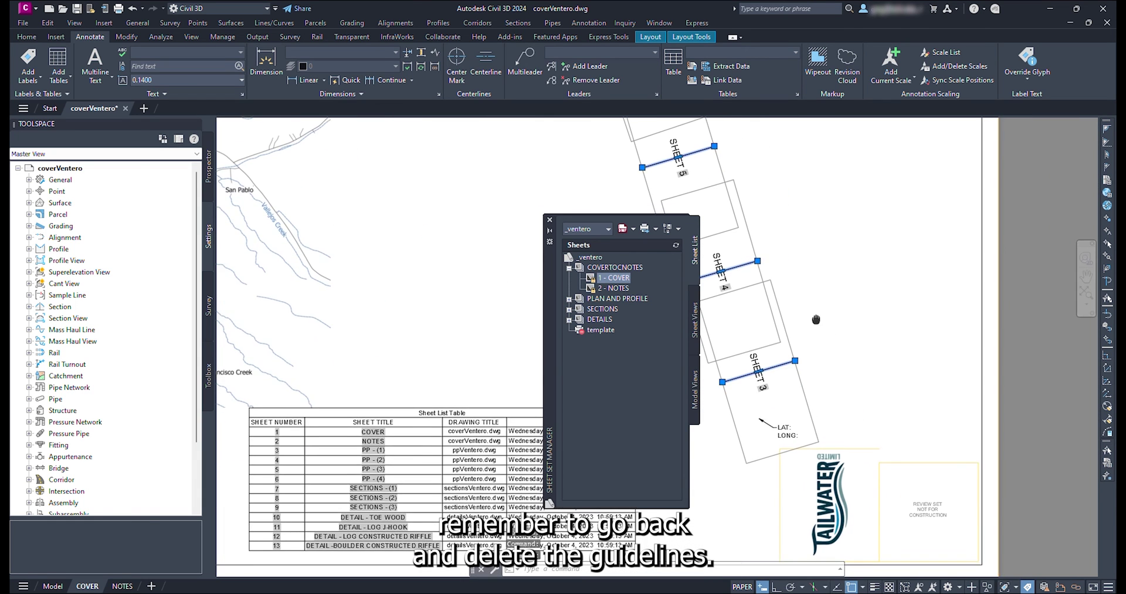
key("Delete")
Thaw the frozen layers of the keyMap xref, from C-ALIGN-VFRM-TEXT through C-TOPO-MNR-E
middle_click_drag(783, 186, 893, 350)
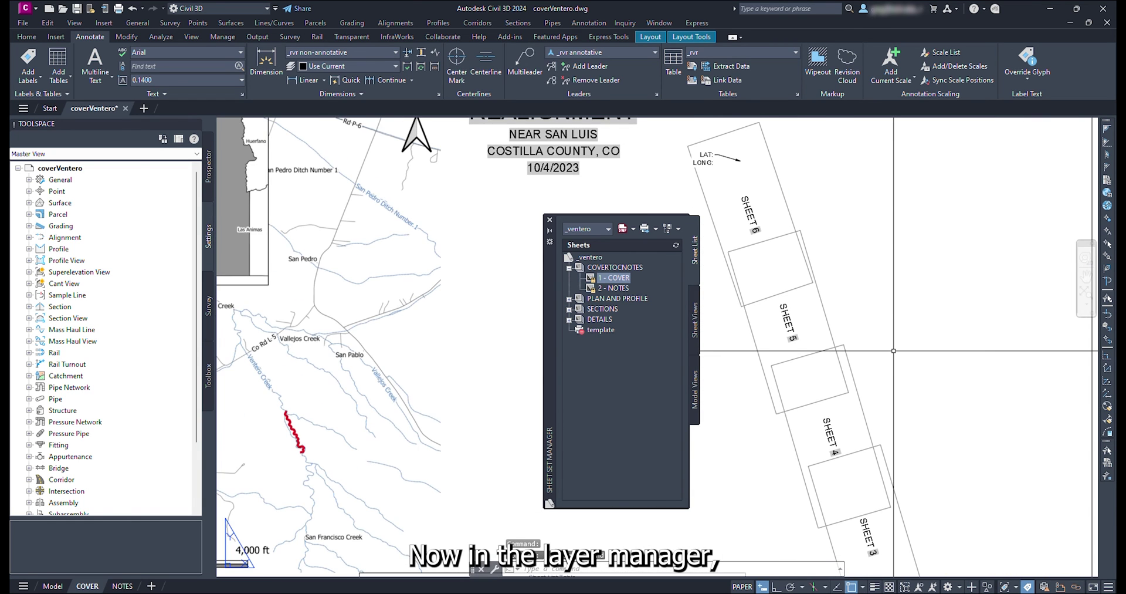
type("LA")
key("Return")
left_click(710, 270)
left_click(710, 384, "shift")
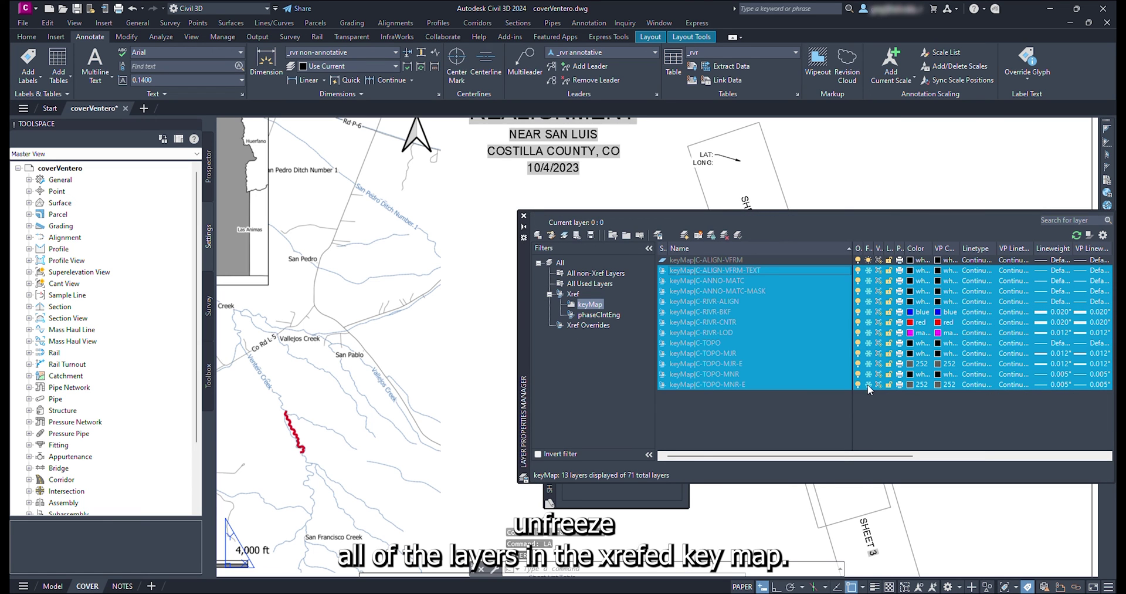
left_click(868, 384)
left_click(524, 215)
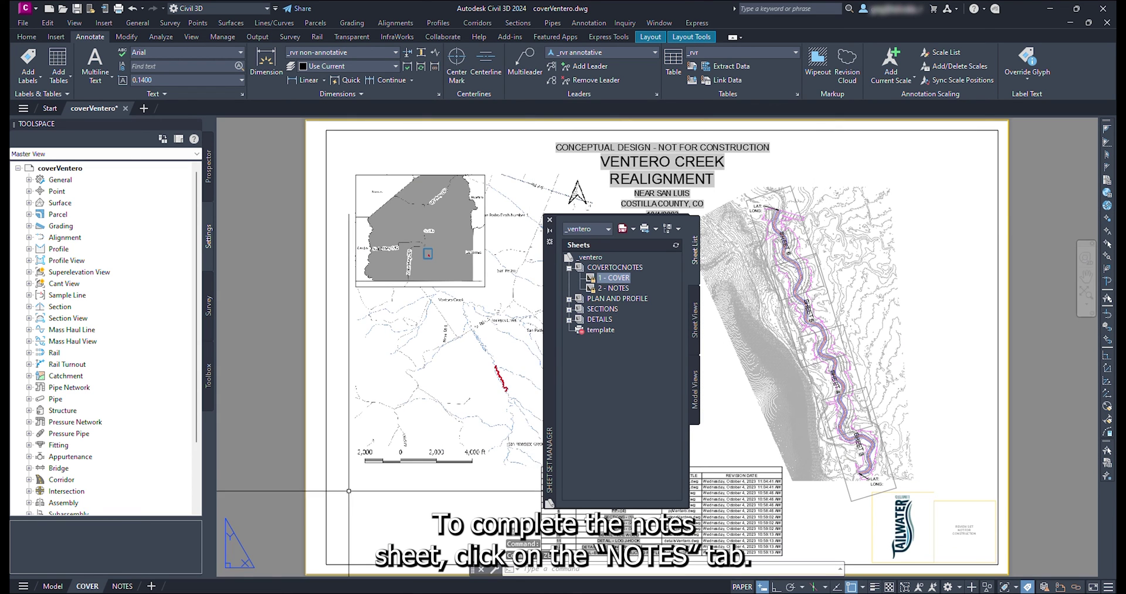
Paste the prepared construction notes text into the NOTES layout
left_click(122, 585)
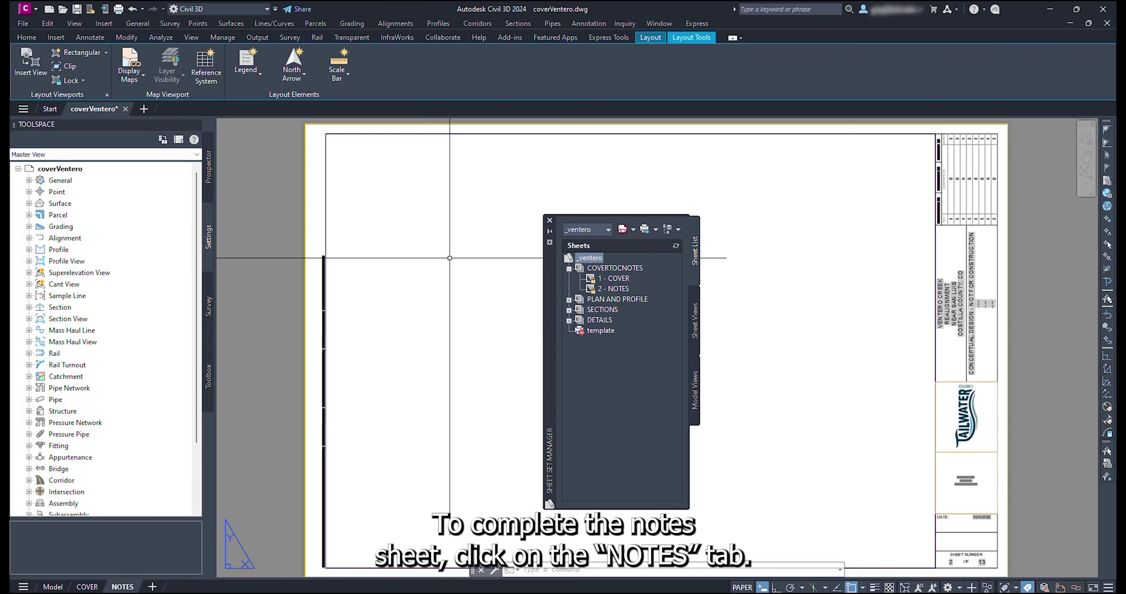
type("pasteclip")
key("Return")
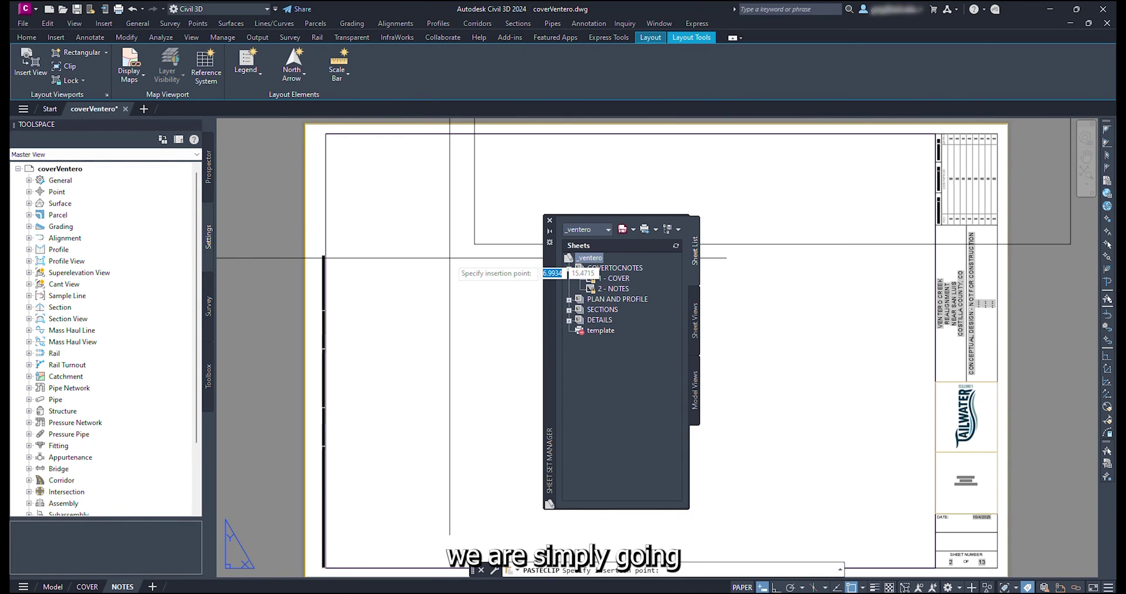
key("Return")
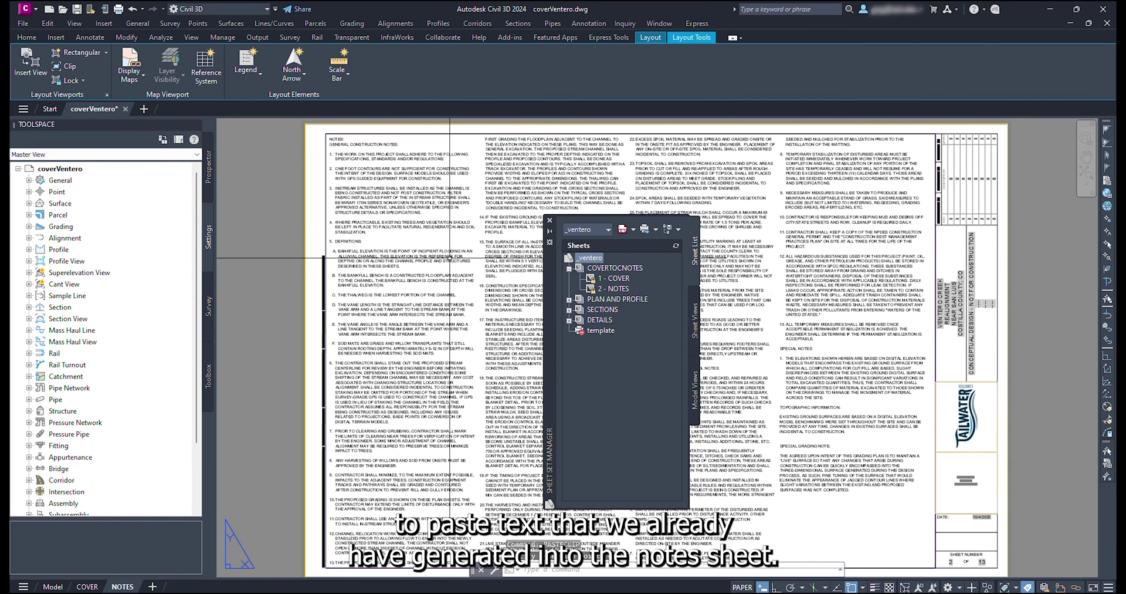
Fill in the sheetLine3 custom property in the sheet properties of 1 - COVER
right_click(617, 279)
left_click(641, 428)
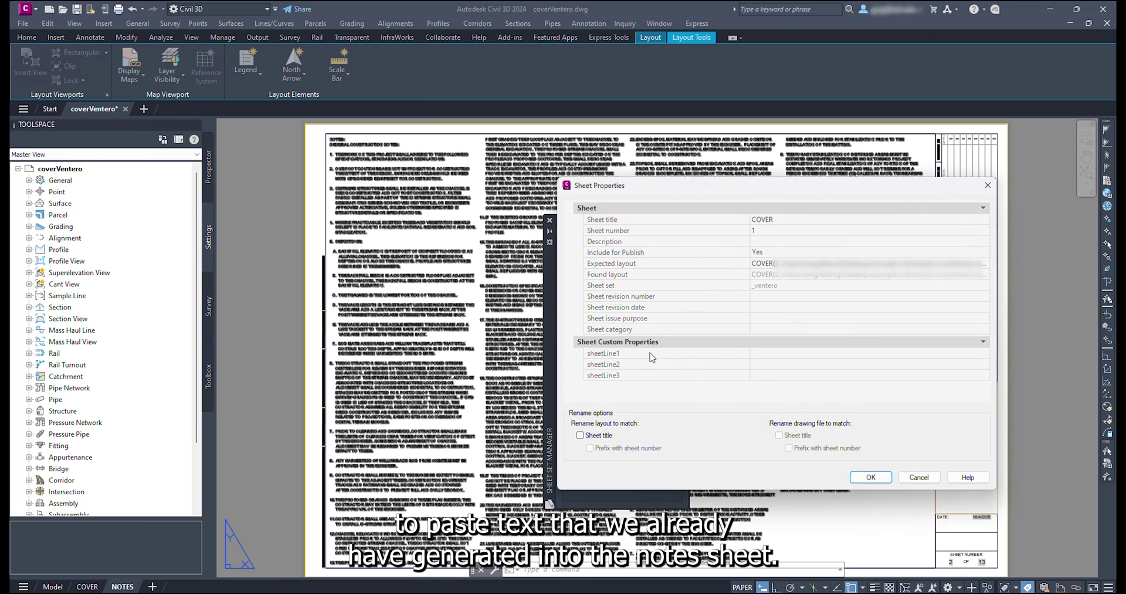
left_click(791, 376)
left_click(870, 477)
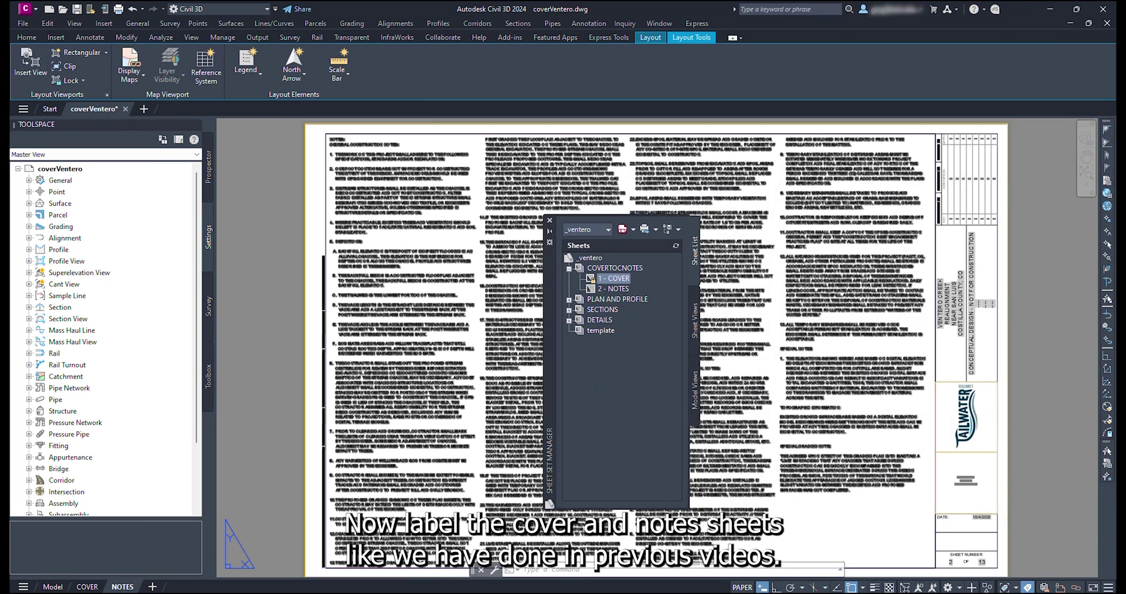
Set the sheetLine3 custom property of sheet 2 - NOTES to NOTES
right_click(622, 289)
left_click(645, 431)
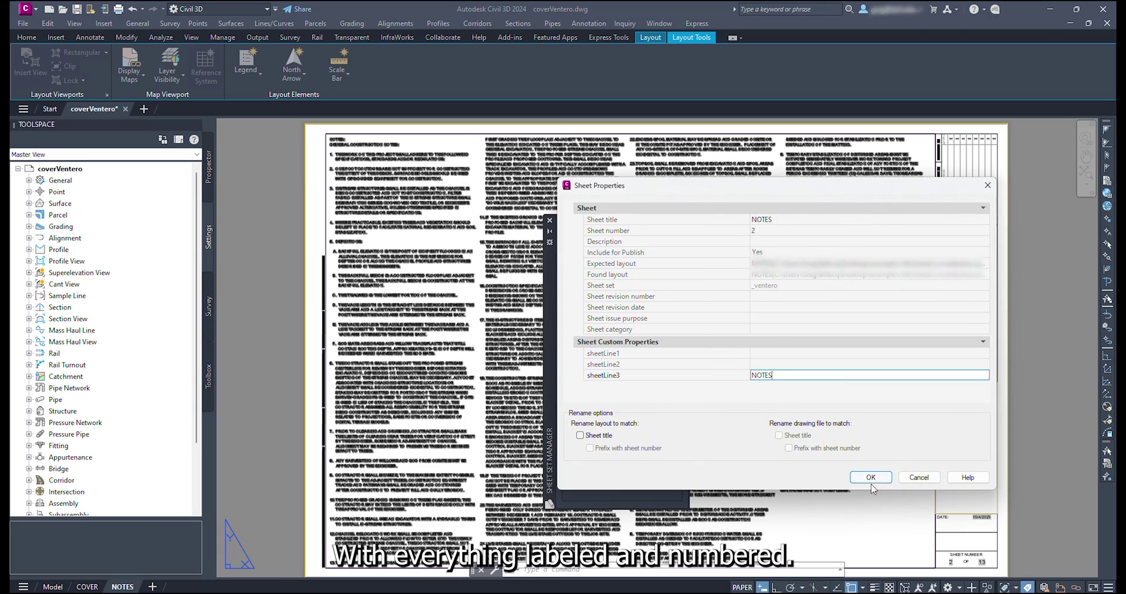
left_click(871, 478)
key("Return")
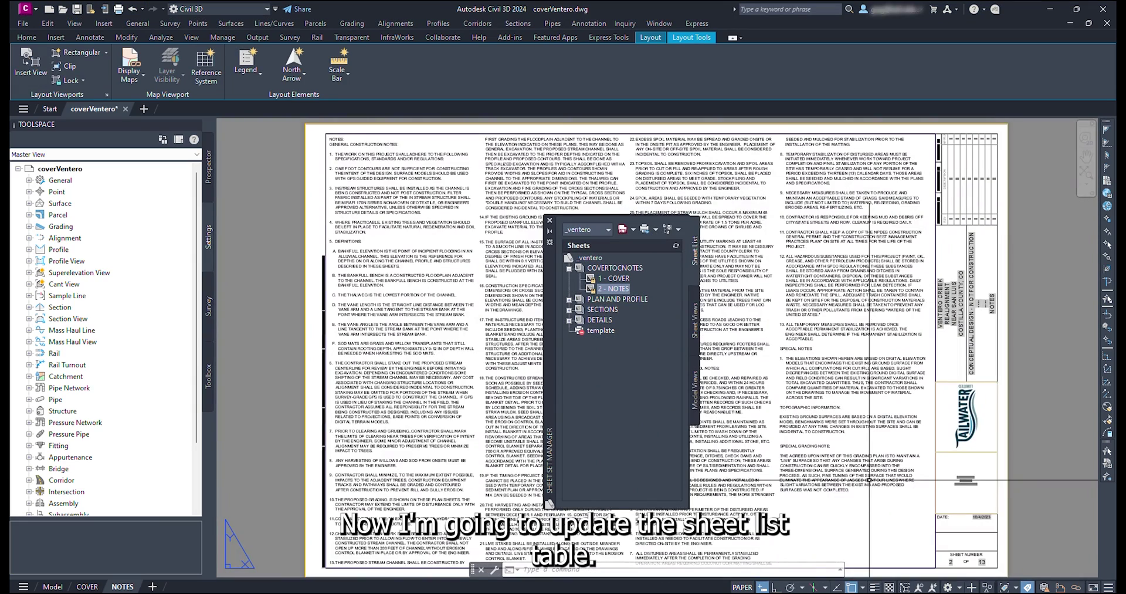
Update the sheet list table on the COVER layout
left_click(96, 586)
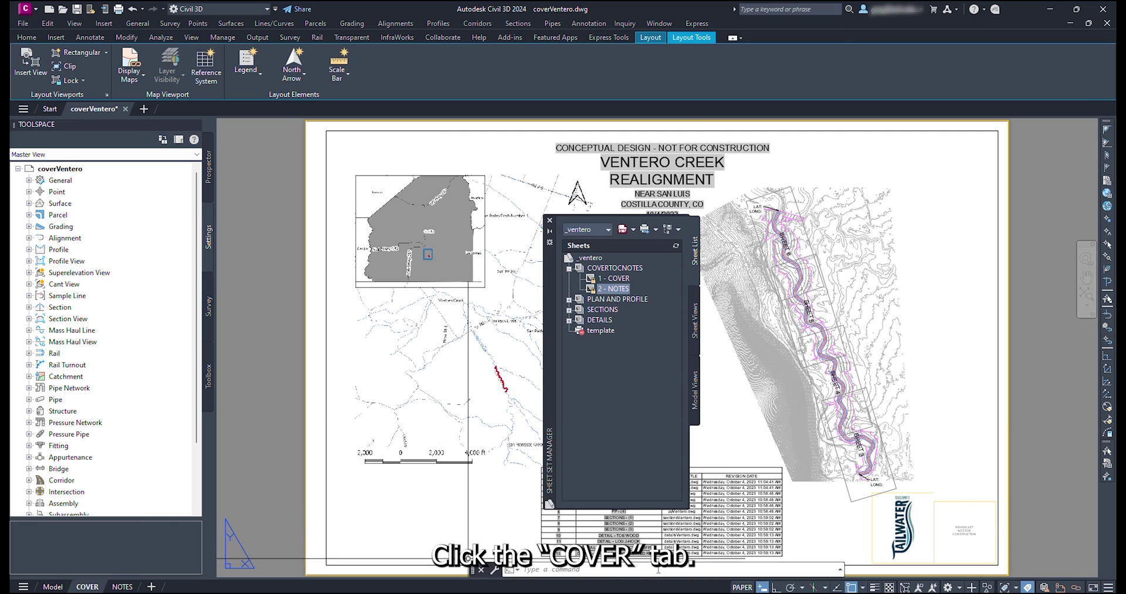
left_click(725, 463)
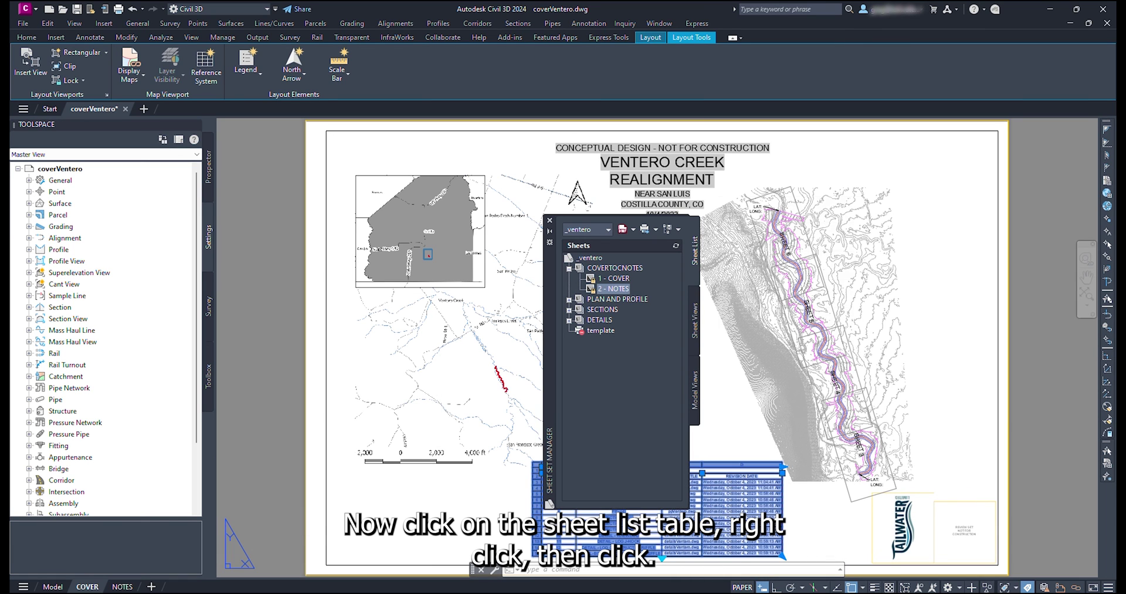
right_click(721, 469)
left_click(755, 426)
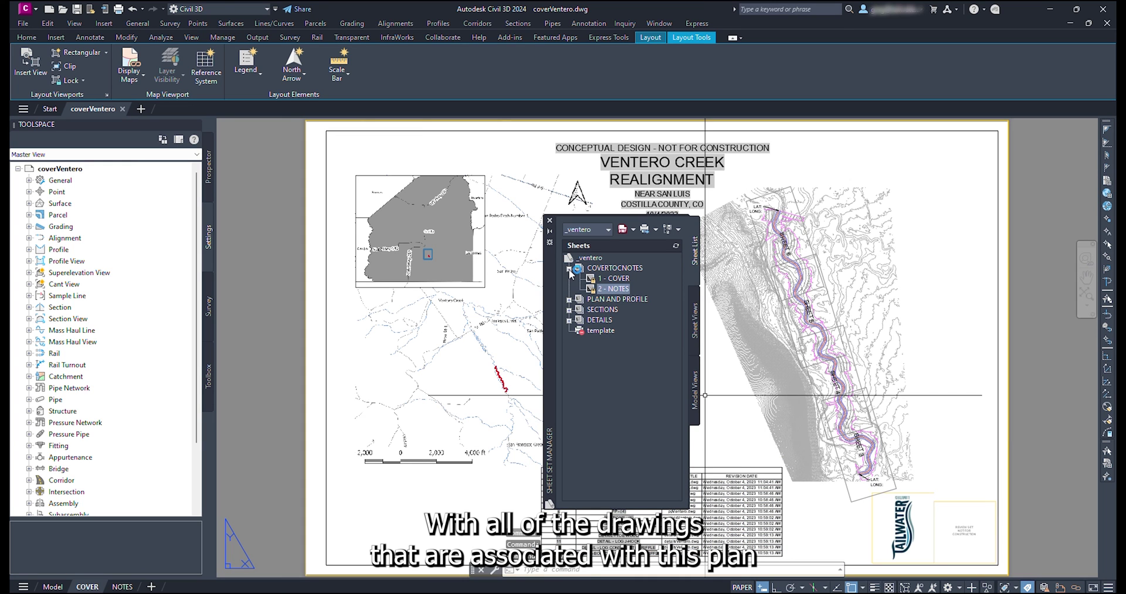
Select the four subsets from COVERTOCNOTES to DETAILS and start publishing them to PDF
left_click(569, 269)
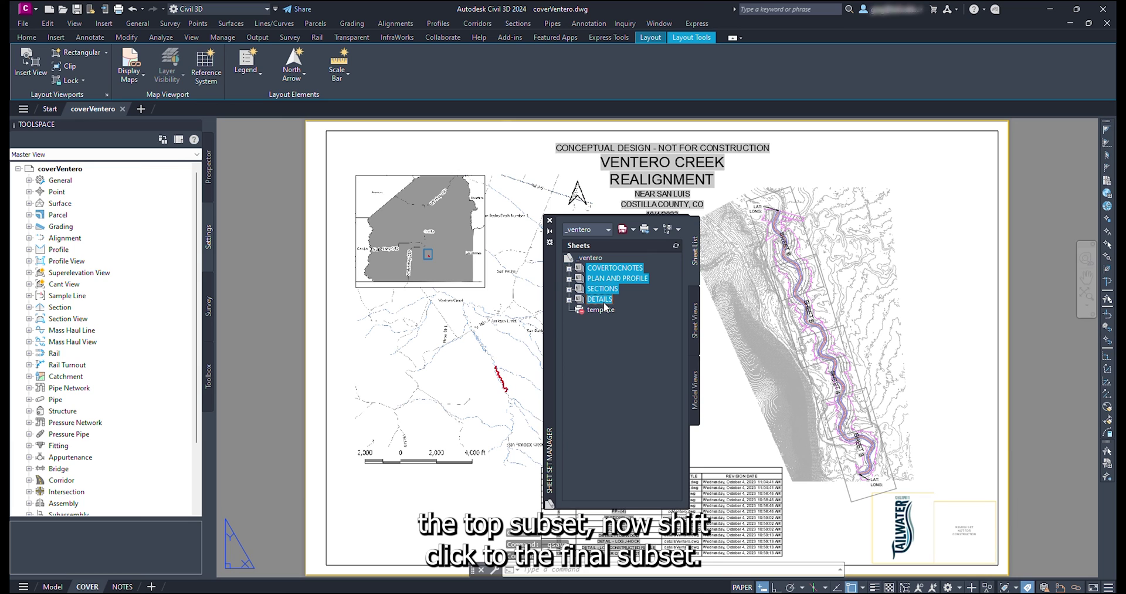
right_click(605, 303)
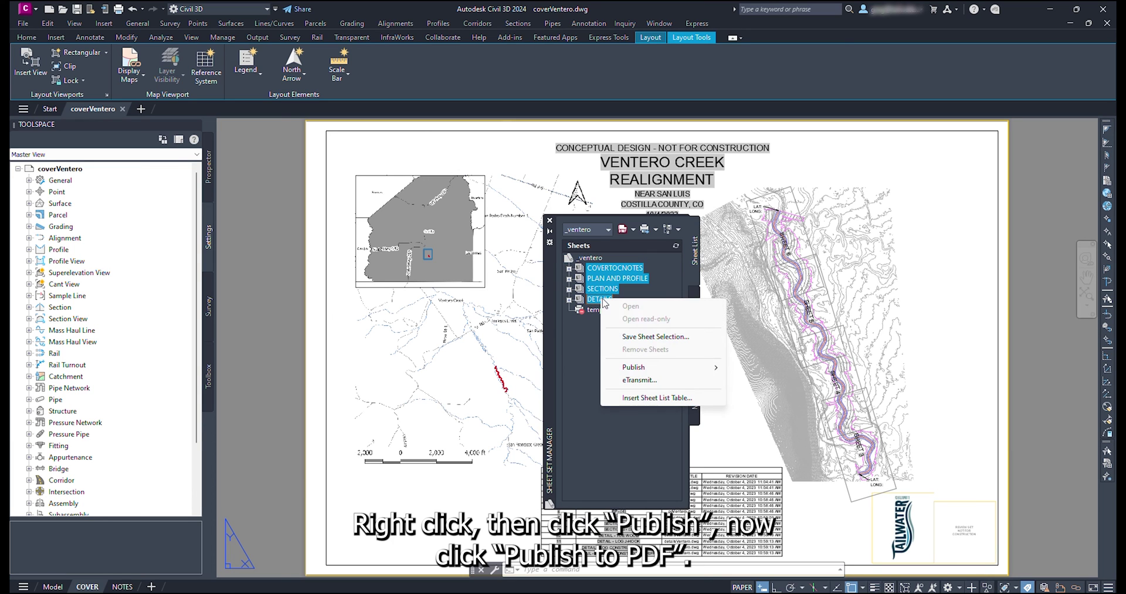
mouse_move(678, 372)
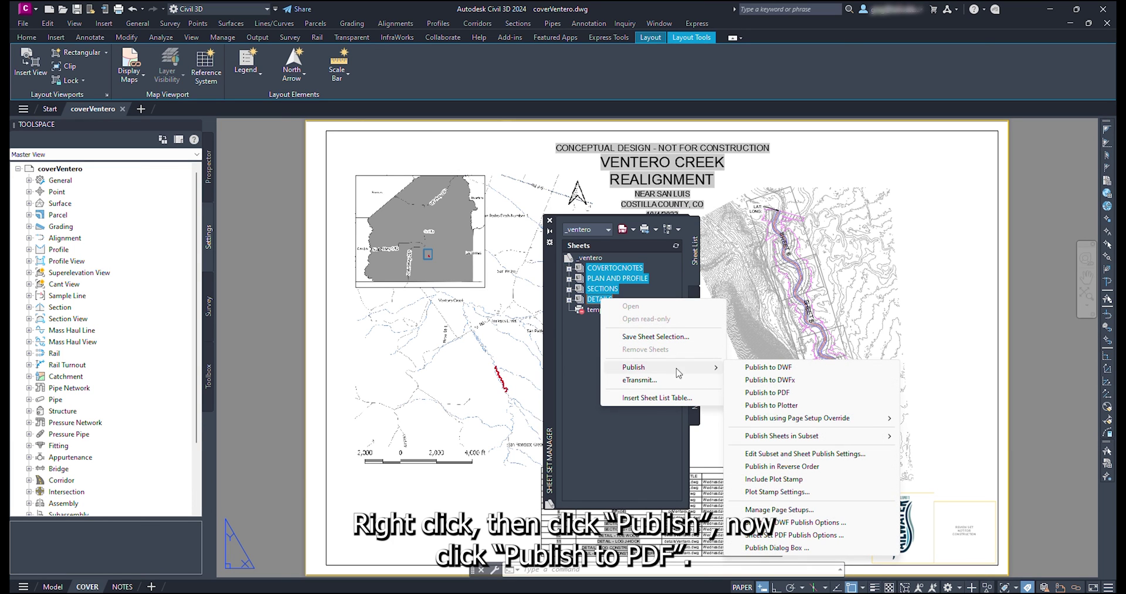
left_click(755, 393)
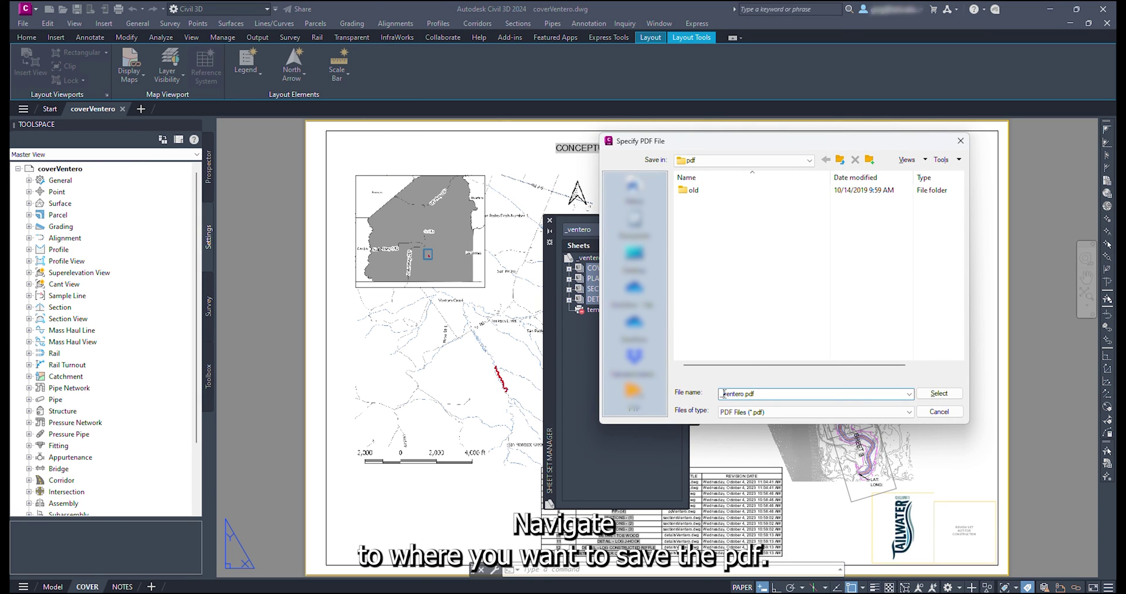
Name the PDF venteroConcept.pdf in the pdf folder and publish the sheets
key("BackSpace")
key("Right")
key("Right")
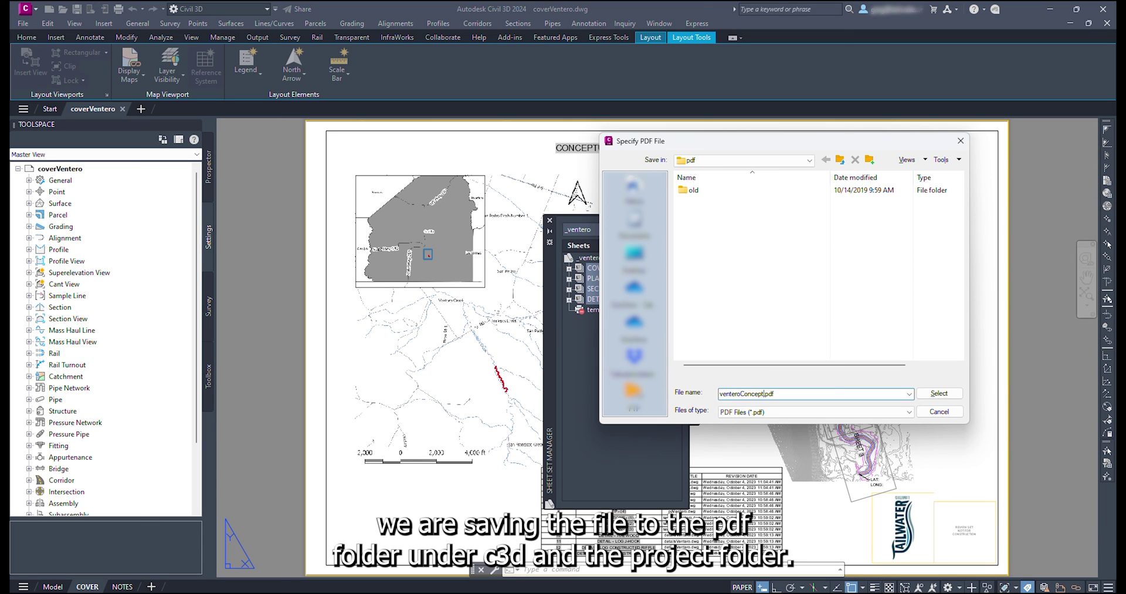
key("Return")
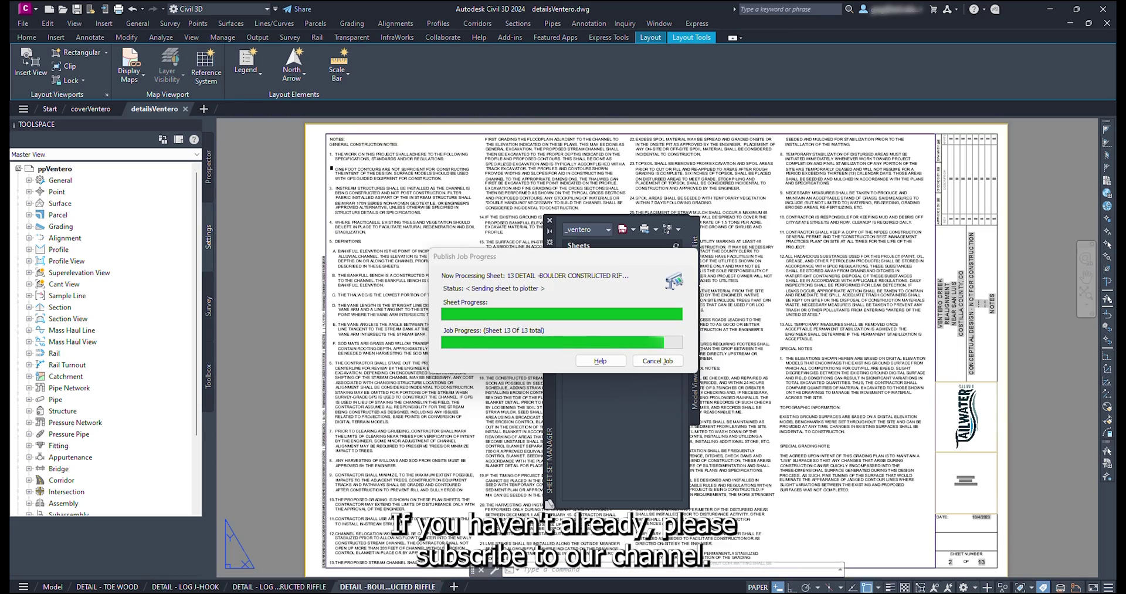
Switch to Adobe Acrobat and look through the first pages of the published plan set venteroConcept.pdf
scroll(510, 214, "down", 2)
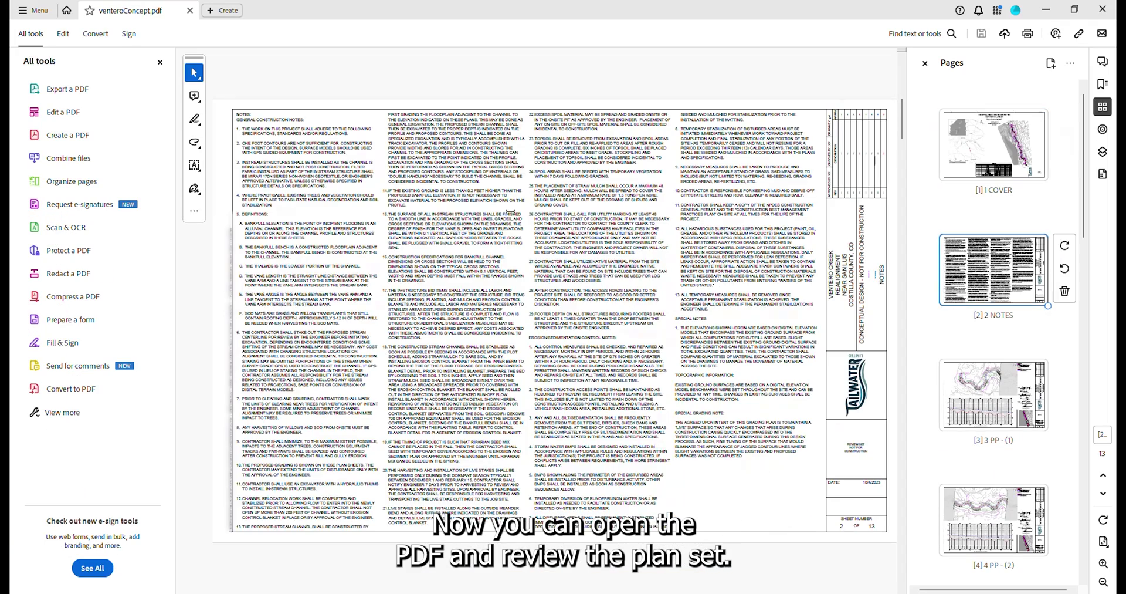
scroll(510, 214, "down", 4)
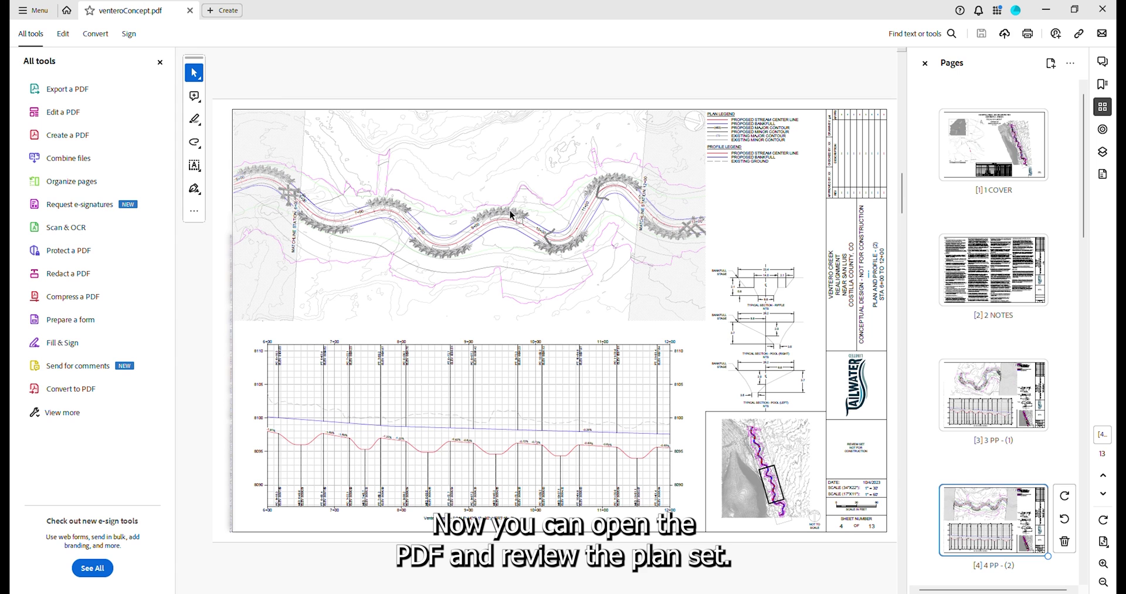
Review the remaining plan and profile, section and detail sheets through to the last page of the plan set
scroll(510, 214, "down", 2)
scroll(512, 214, "down", 2)
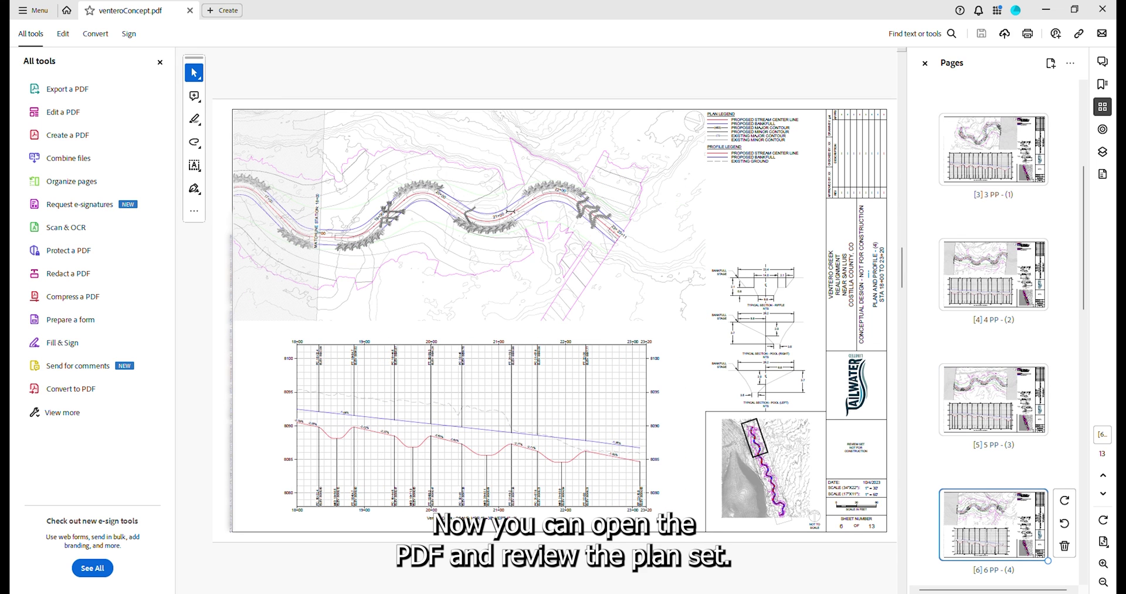
scroll(510, 211, "down", 2)
scroll(511, 211, "down", 2)
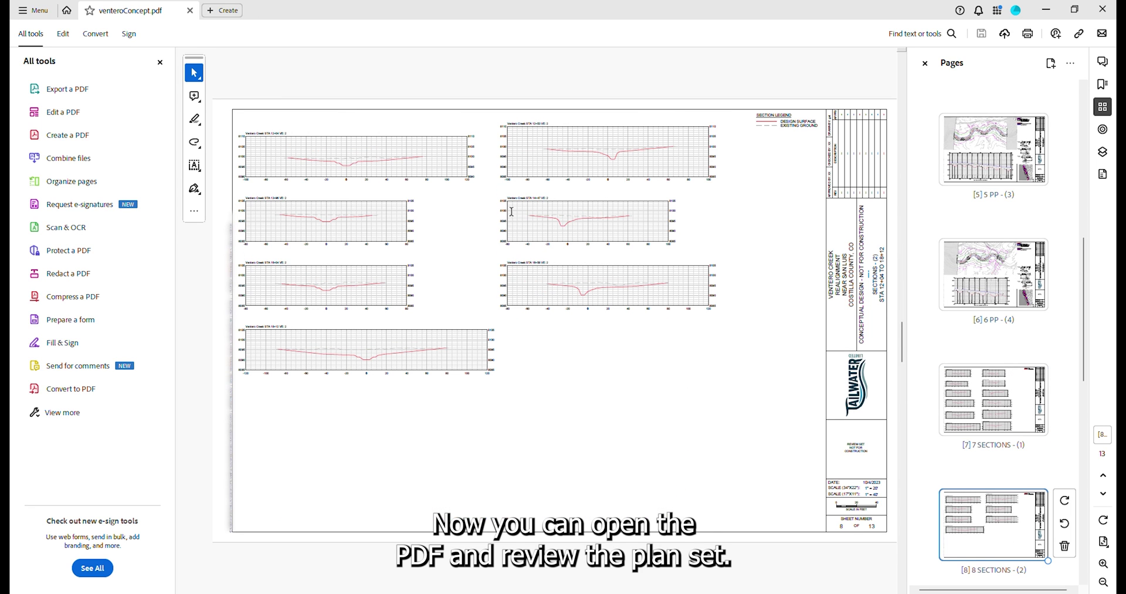
scroll(511, 213, "down", 2)
scroll(512, 211, "down", 2)
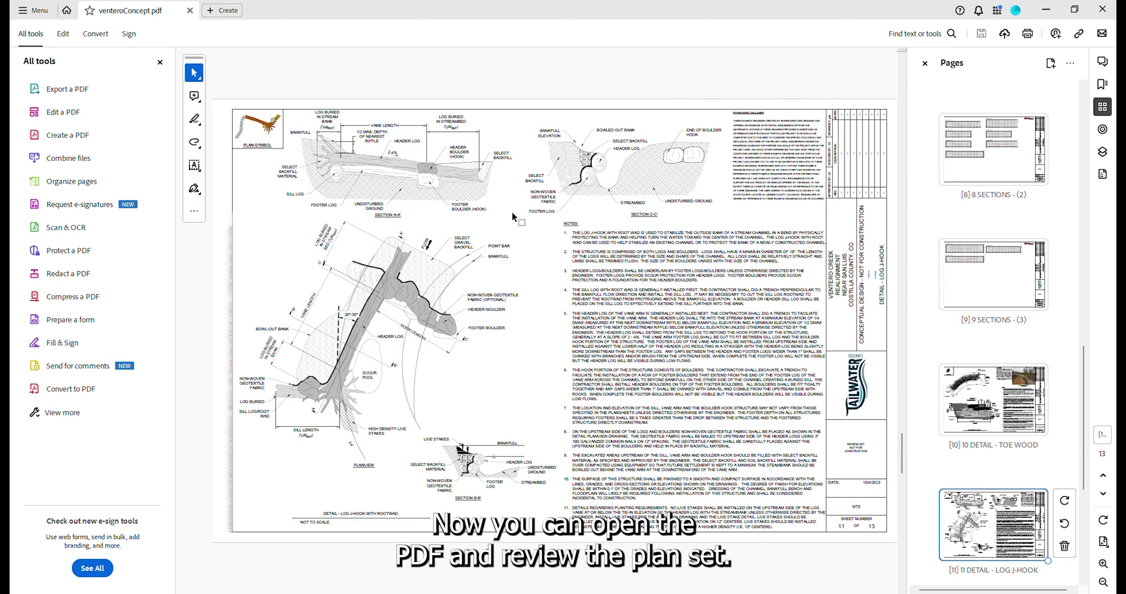
scroll(513, 217, "down", 1)
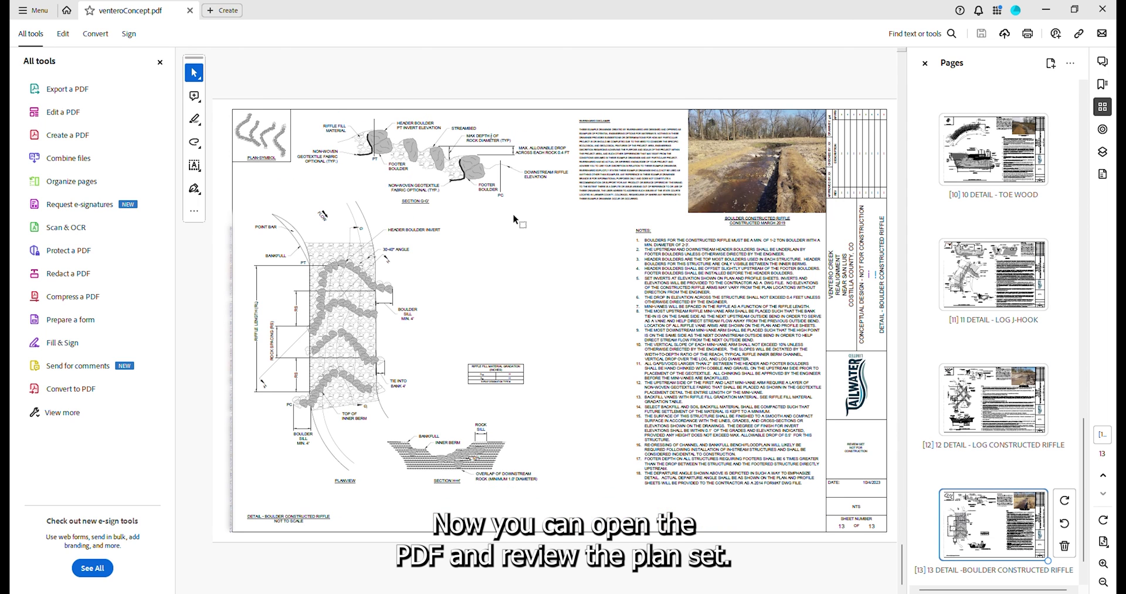
Save the plan set as a reduced size PDF named venteroConcept.pdf in the pdf folder, replacing the existing file
left_click(34, 10)
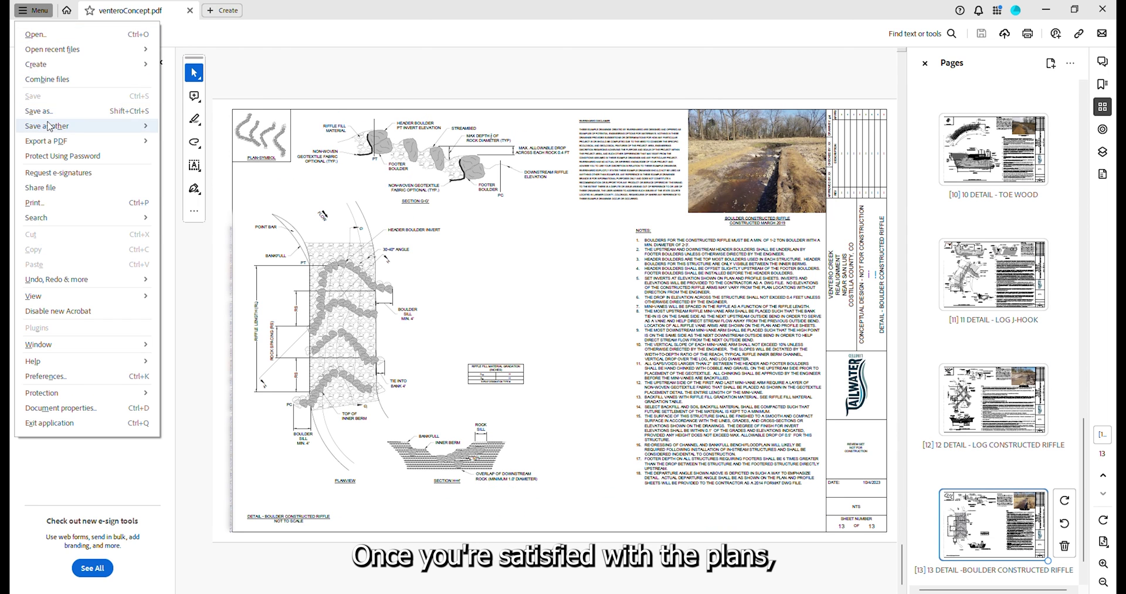
mouse_move(53, 127)
left_click(187, 132)
left_click(503, 341)
left_click(466, 294)
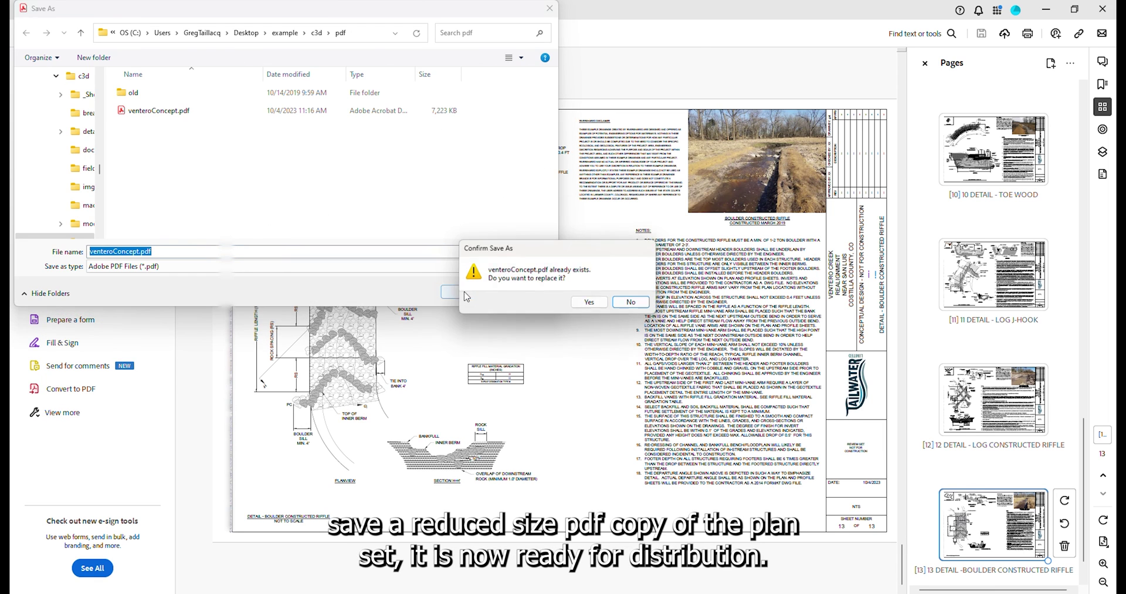
left_click(588, 301)
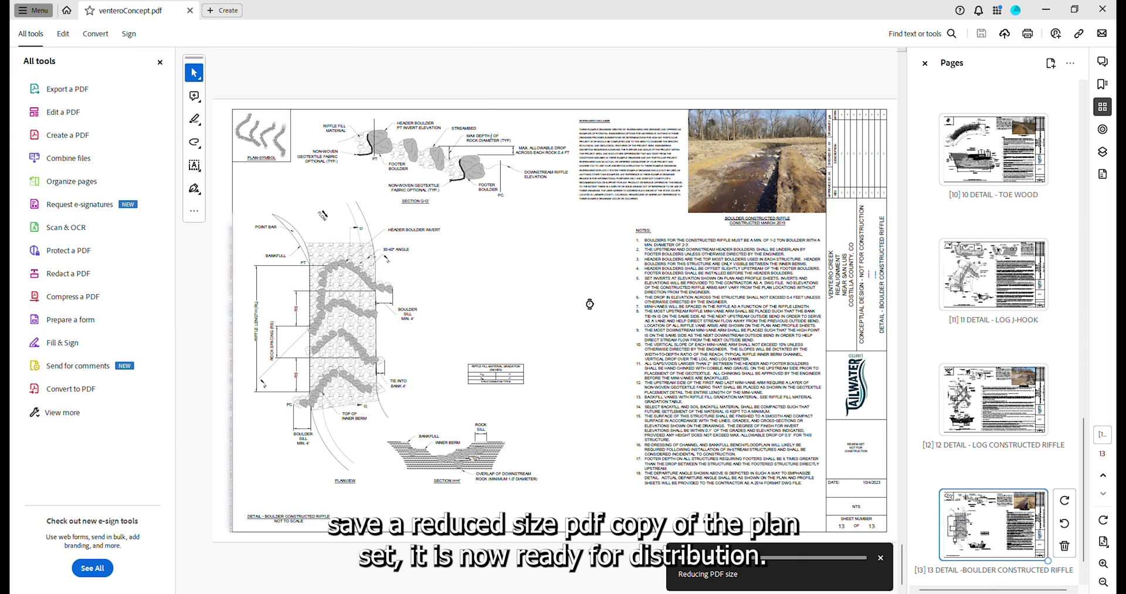